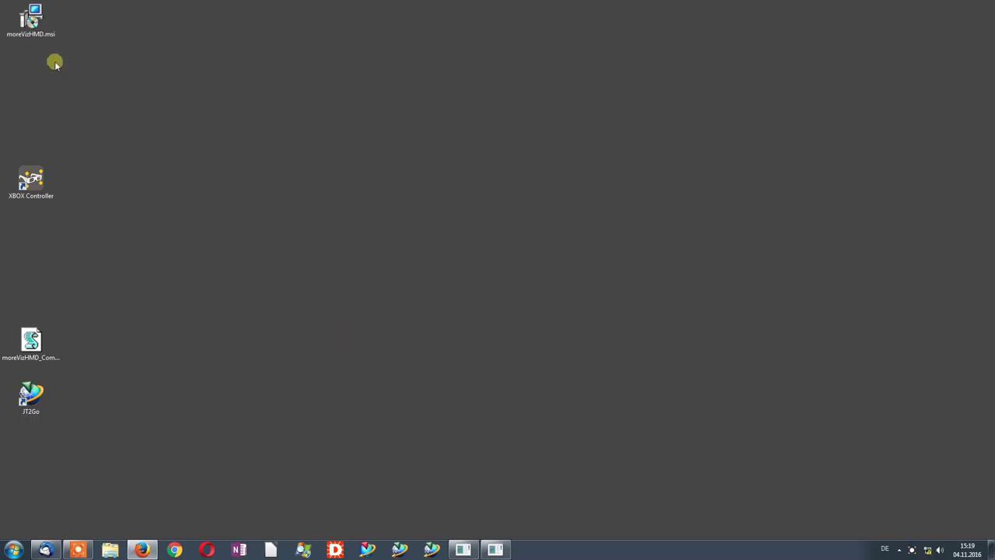
Step: Install the moreViz Software Suite from moreVizHMD.msi through to Finish, then reposition the Server Control shortcut
double_click(47, 35)
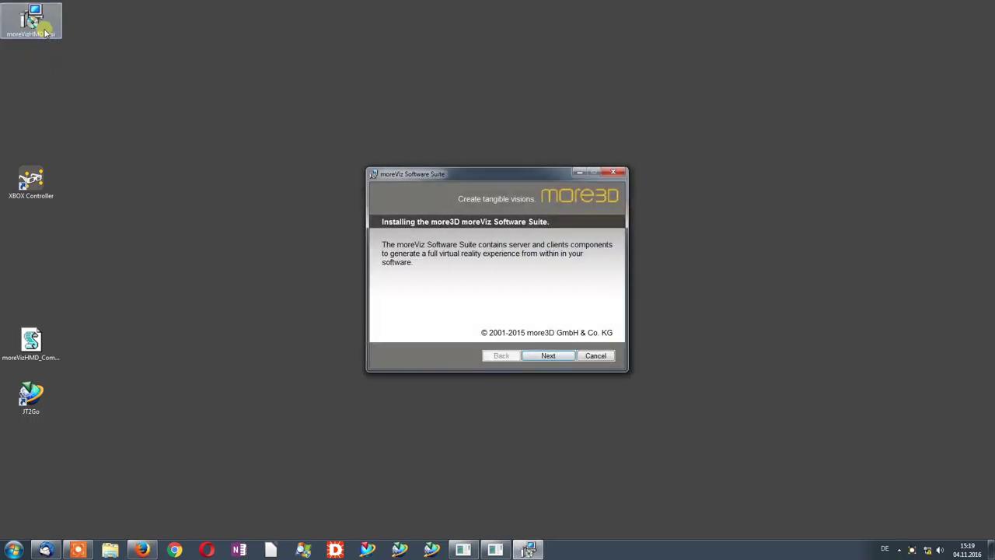
left_click(548, 356)
left_click(591, 356)
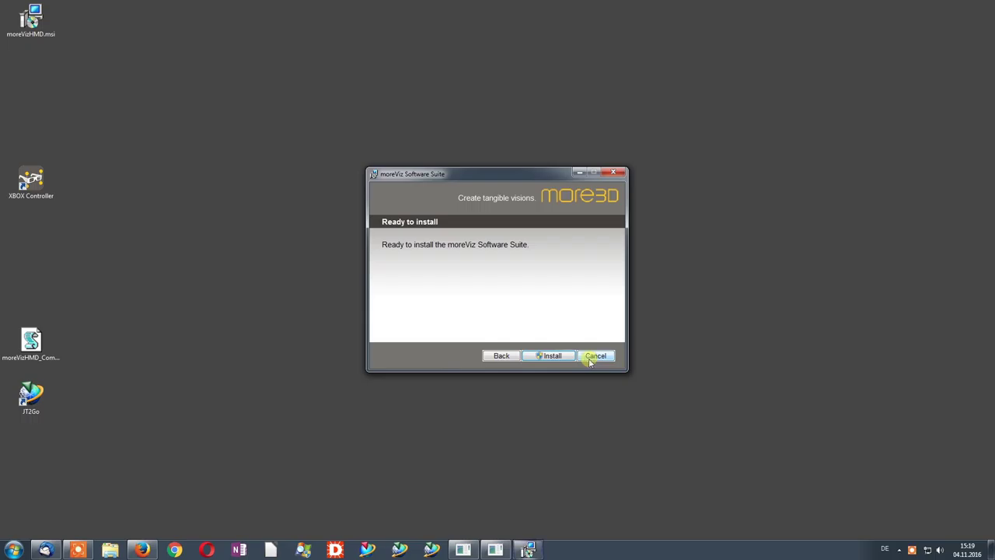
left_click(553, 356)
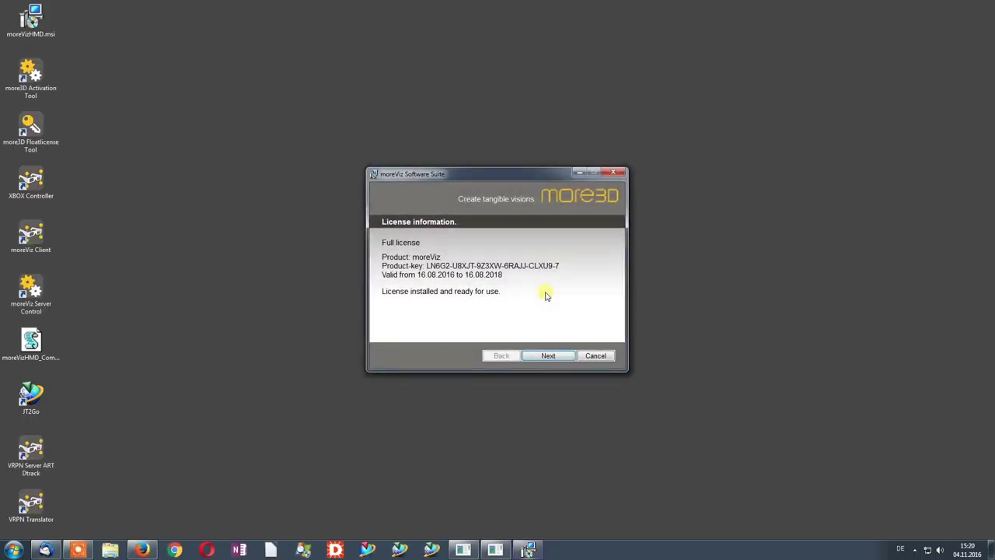
left_click(548, 356)
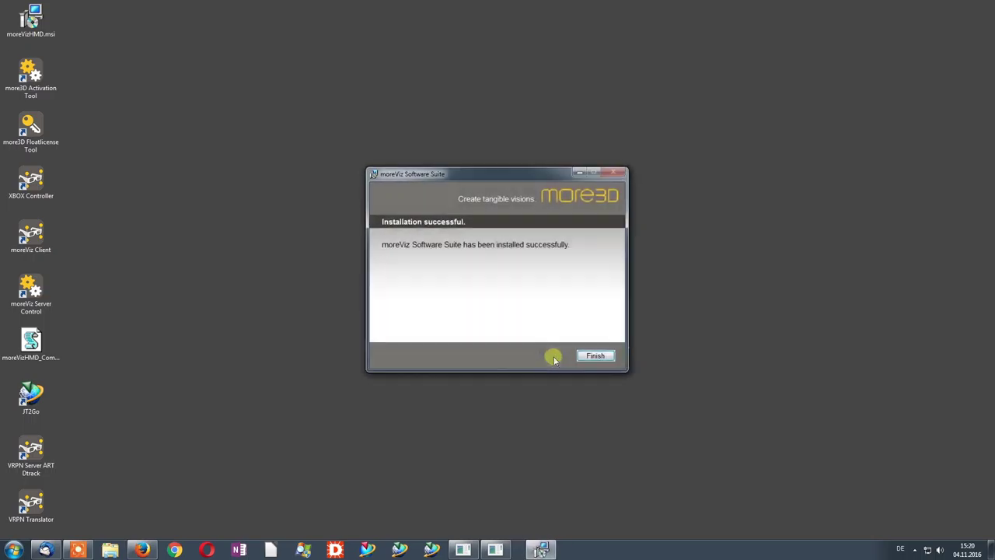
left_click(593, 356)
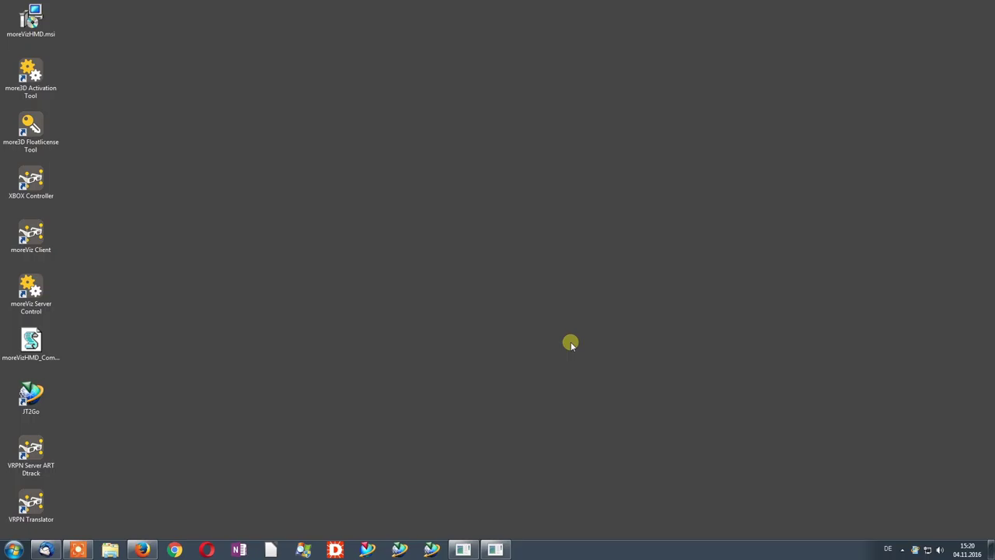
left_click_drag(61, 307, 225, 127)
Step: Start moreViz Server Control, verify PC 1 is 127.0.0.1 port 8700, and group the XBOX Controller shortcut
left_click(225, 165)
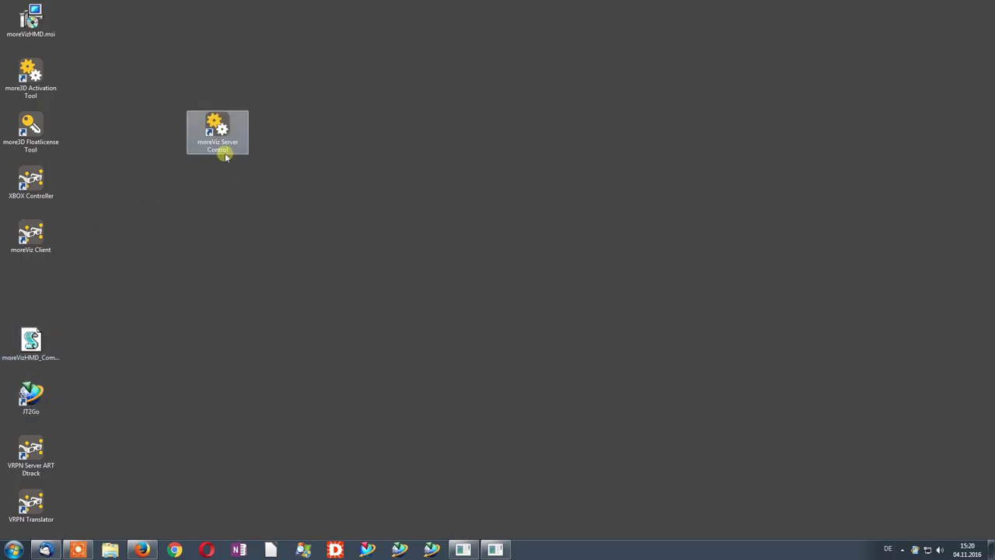
double_click(225, 154)
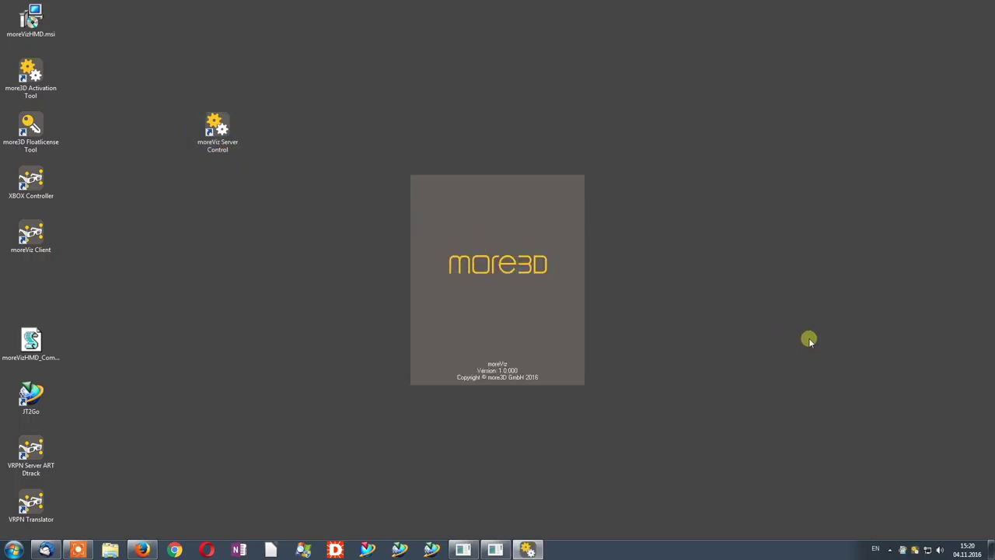
right_click(918, 552)
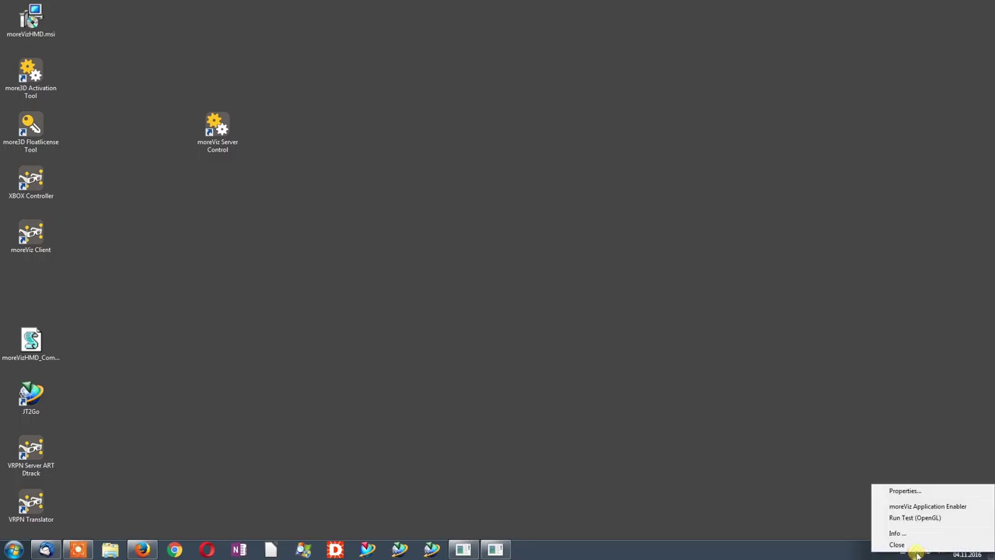
left_click(915, 492)
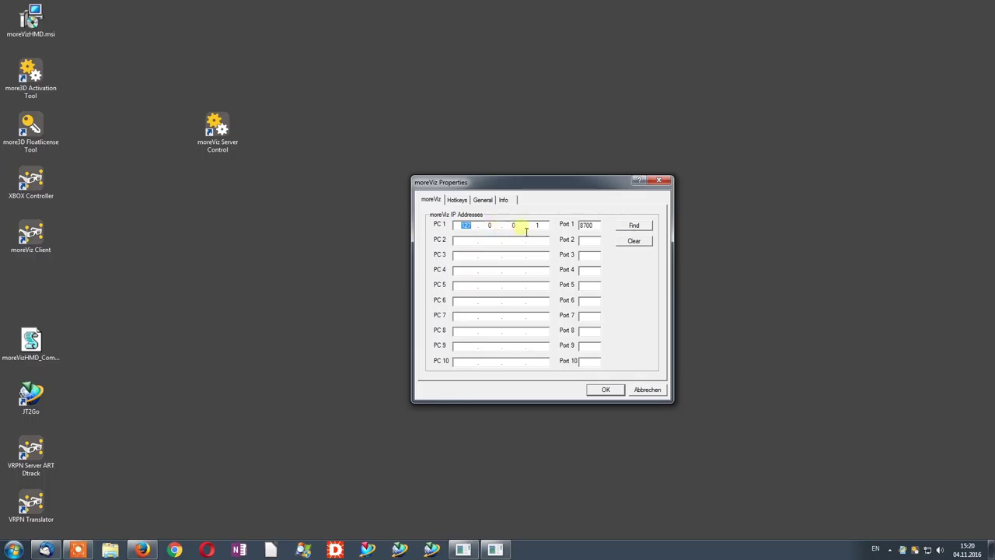
double_click(594, 226)
left_click(605, 391)
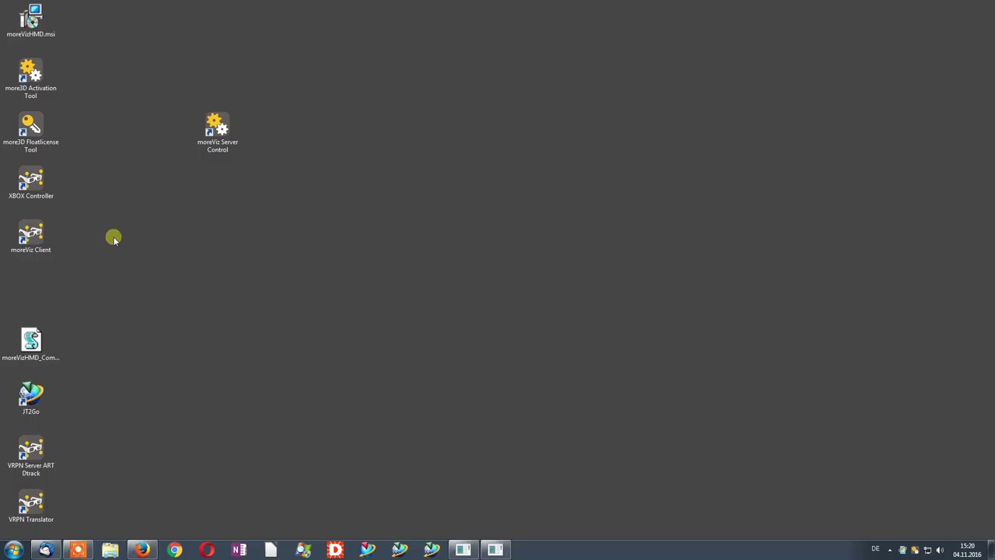
left_click_drag(31, 180, 206, 194)
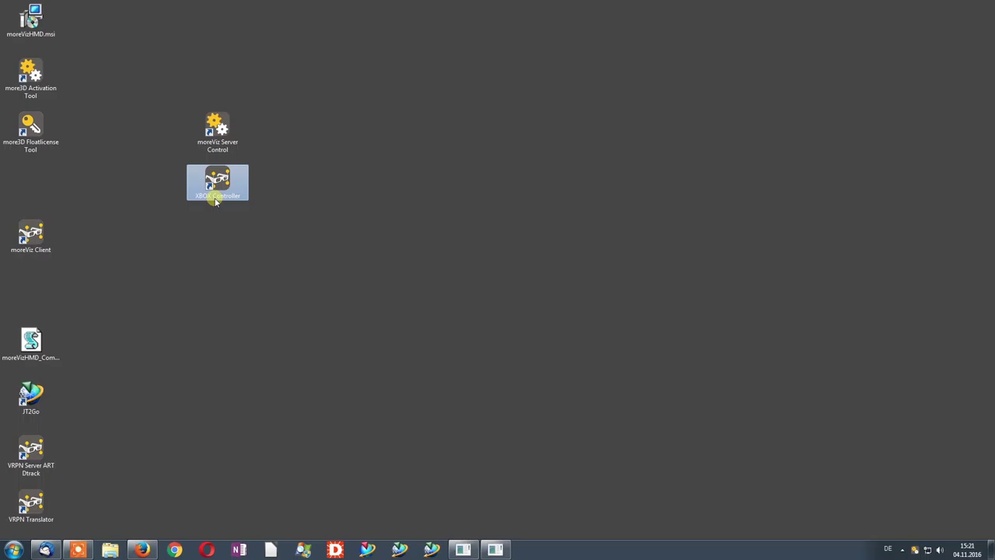
Step: Start the XBOX Controller VRPN server, minimize its console, and launch the VRPN Translator
double_click(216, 187)
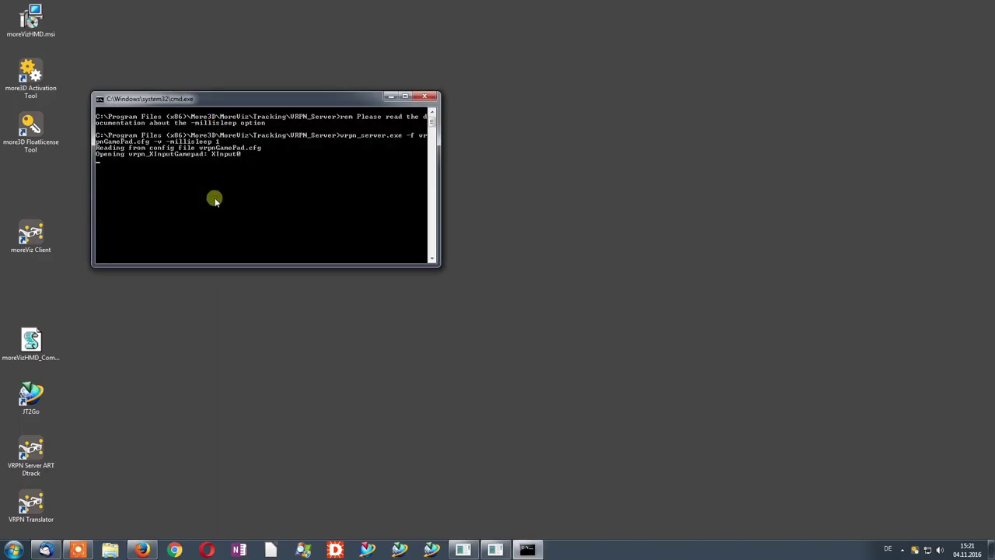
left_click_drag(244, 101, 246, 152)
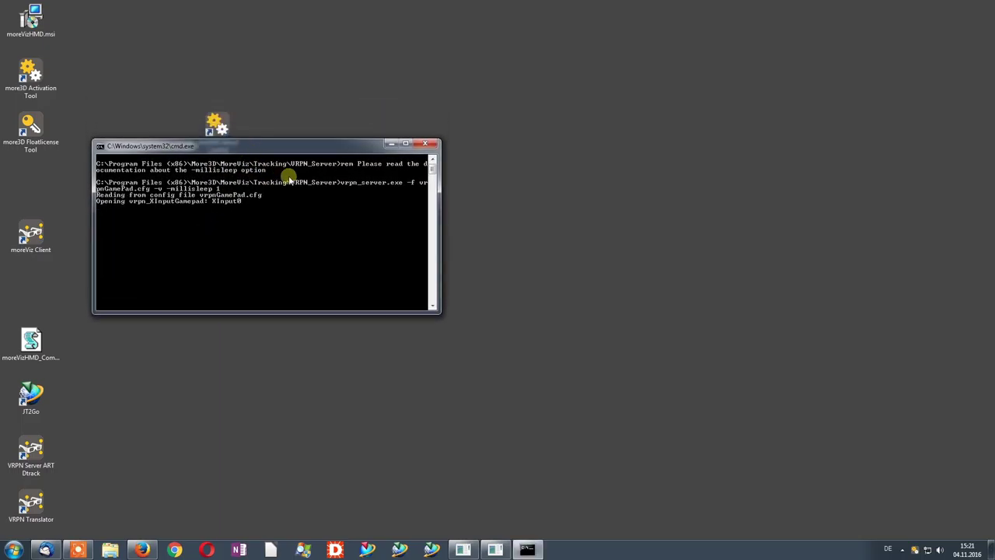
left_click(391, 144)
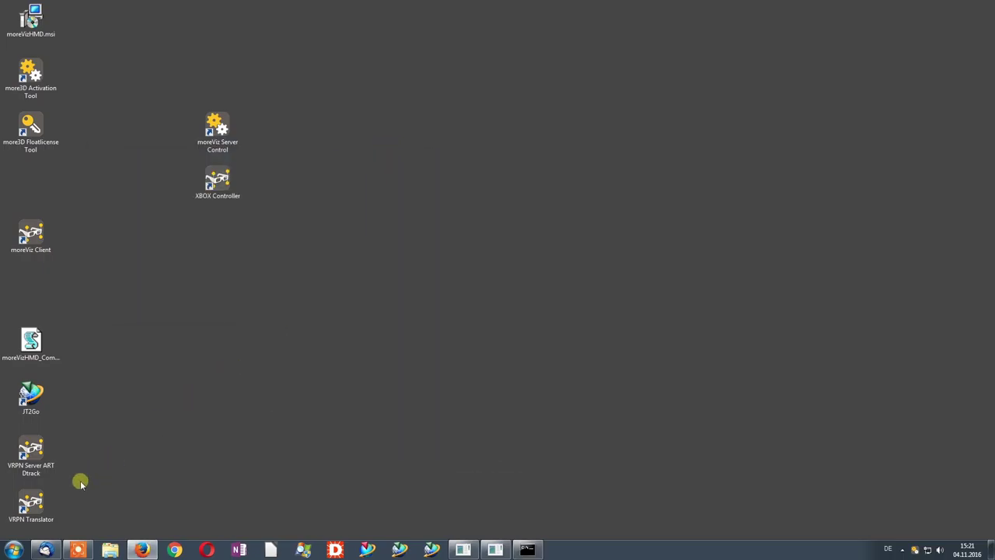
left_click_drag(31, 504, 229, 243)
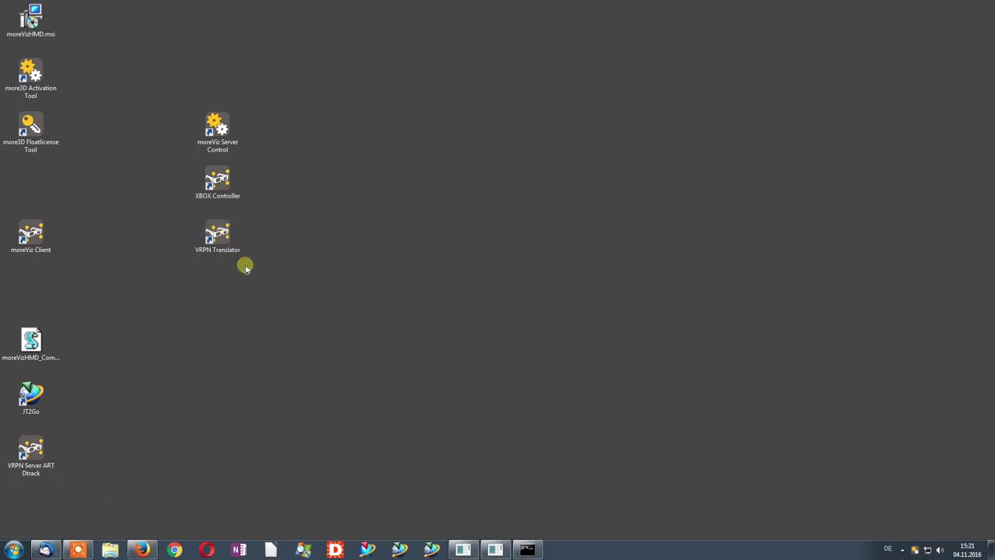
double_click(232, 251)
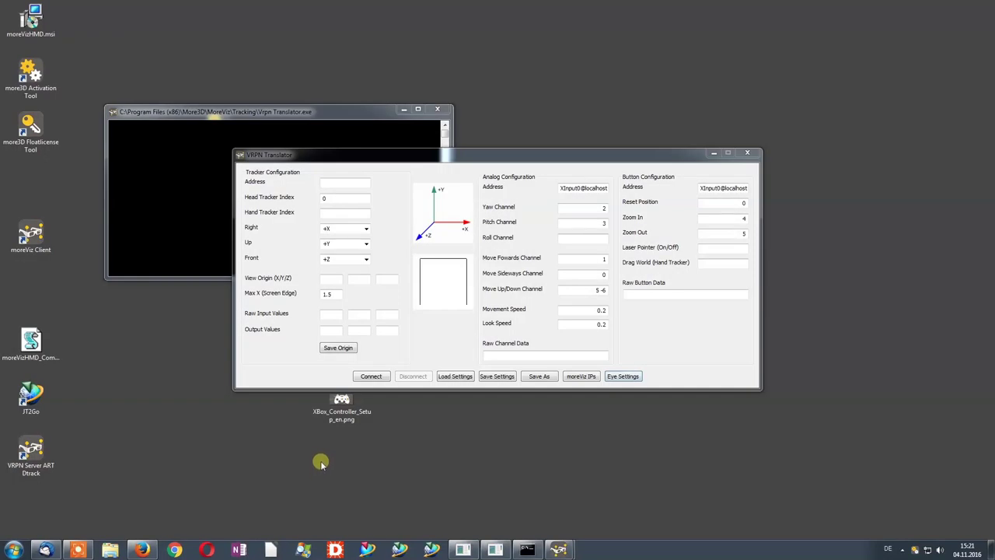
Step: Show XBox_Controller_Setup_en.png full-width in Paint with the VRPN Translator settings moved in front
double_click(346, 420)
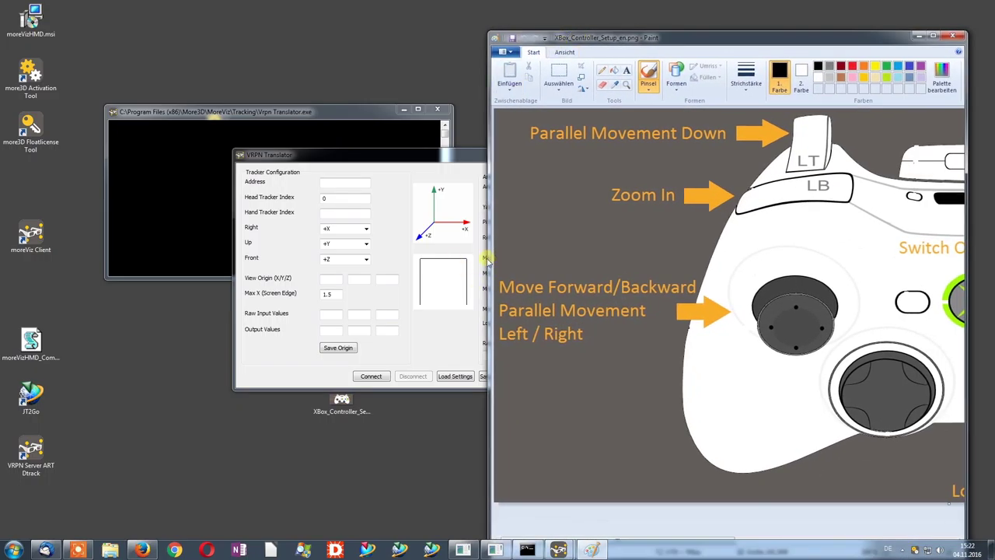
left_click_drag(488, 262, 33, 258)
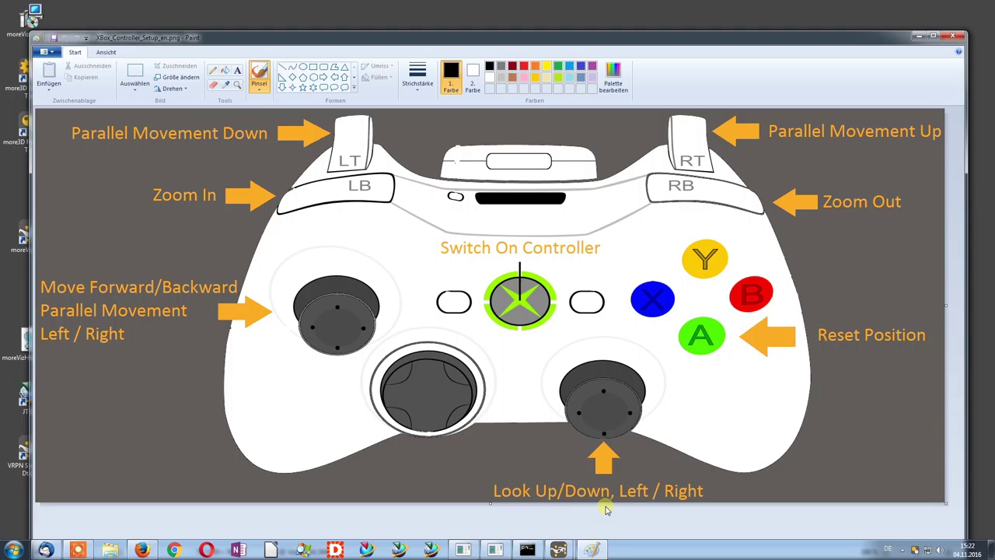
mouse_move(558, 550)
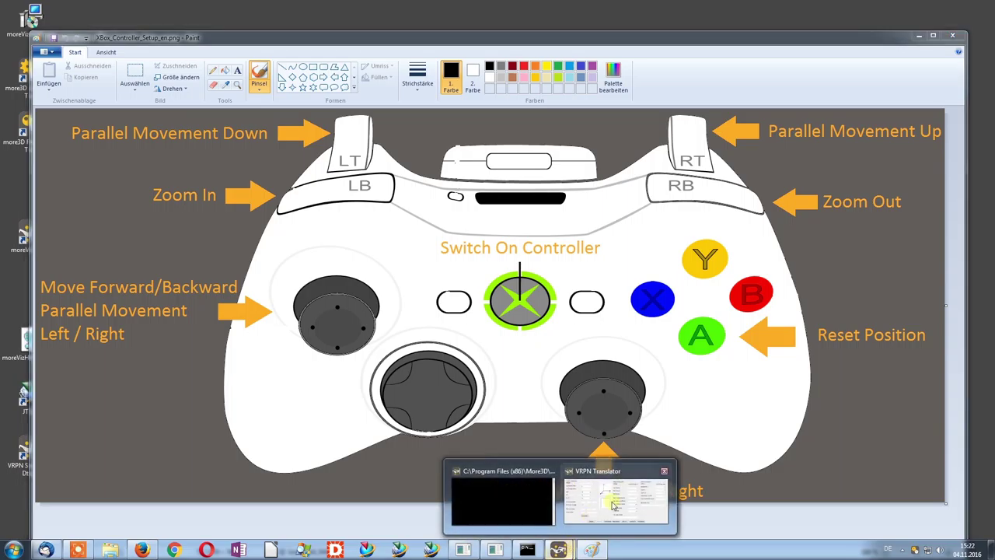
left_click(615, 500)
left_click_drag(541, 155, 766, 300)
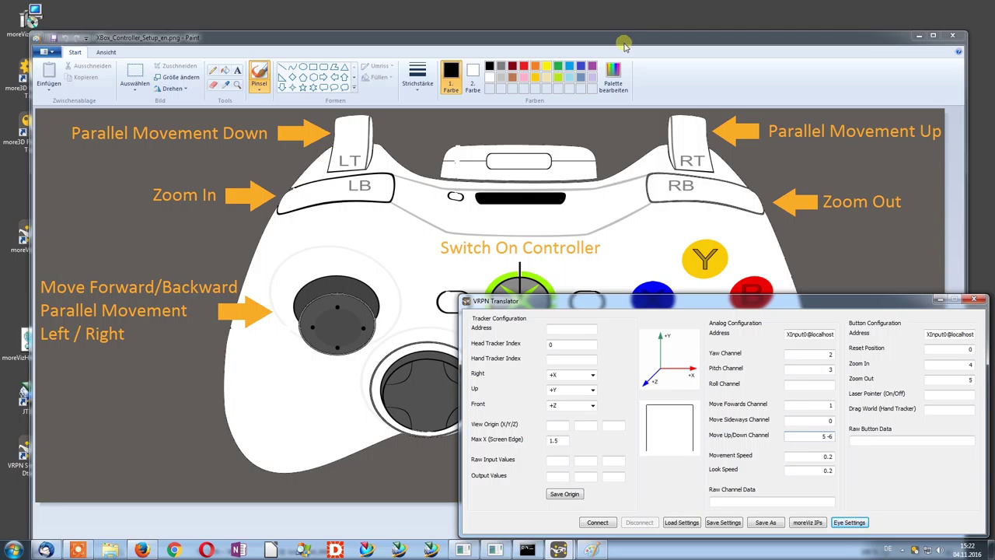
Step: Close Paint, save the translator settings, connect to moreViz, and minimize both translator windows
left_click(959, 38)
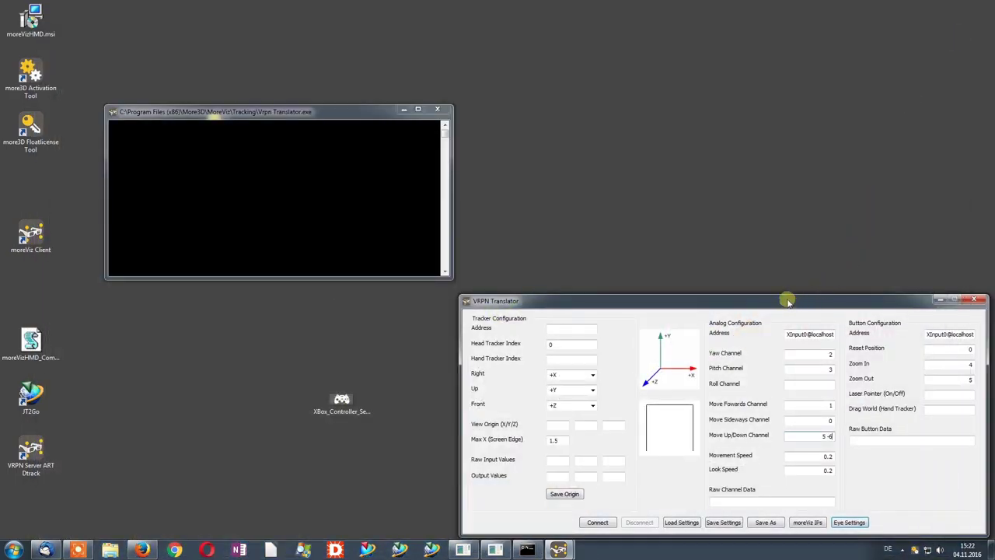
mouse_move(781, 301)
left_mouse_down()
mouse_move(638, 186)
mouse_move(581, 109)
mouse_move(575, 115)
left_mouse_up()
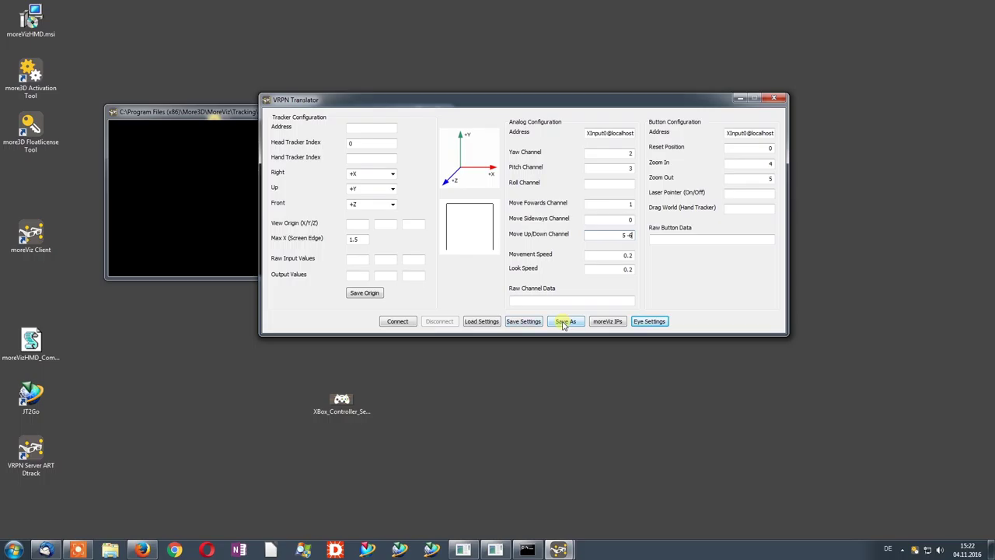
left_click(523, 322)
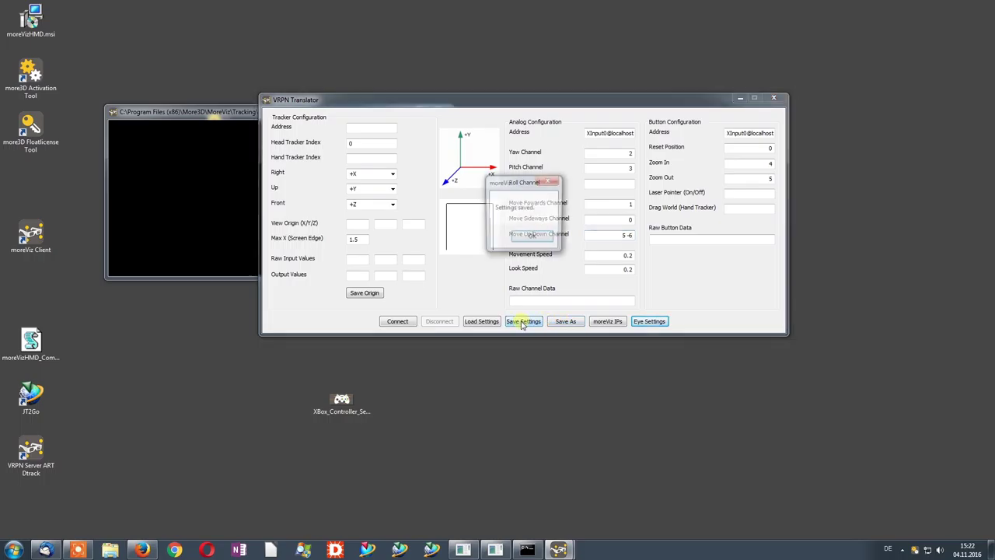
left_click(531, 238)
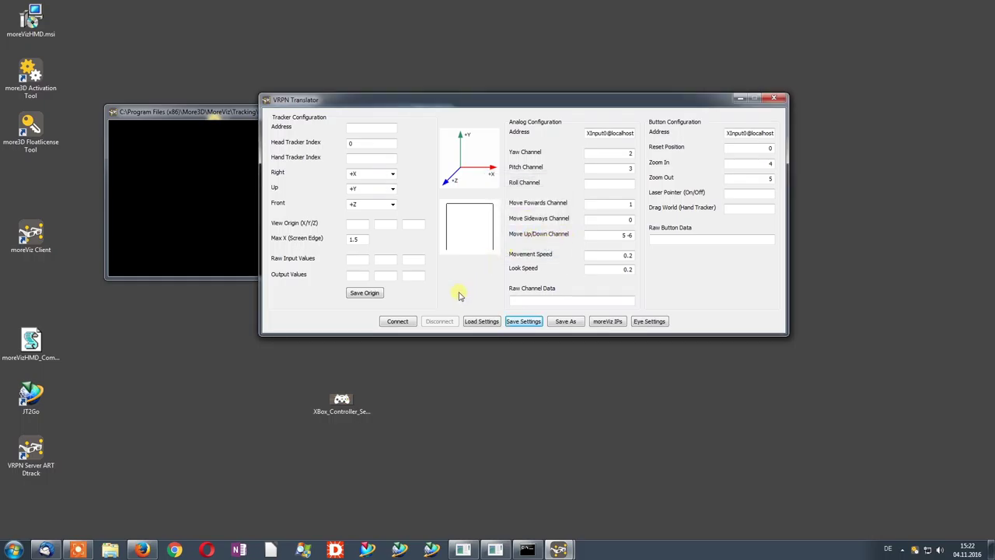
left_click(398, 322)
left_click(738, 100)
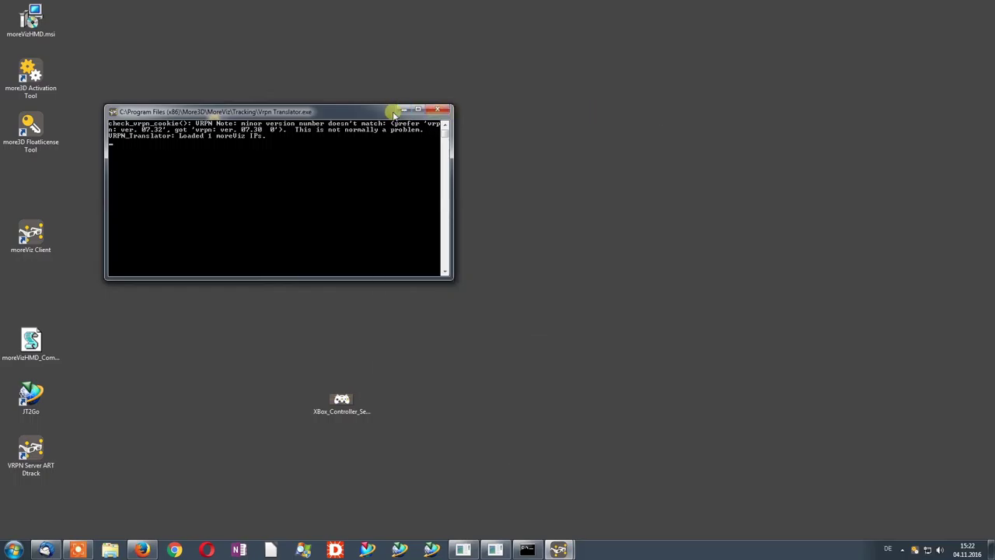
left_click(393, 112)
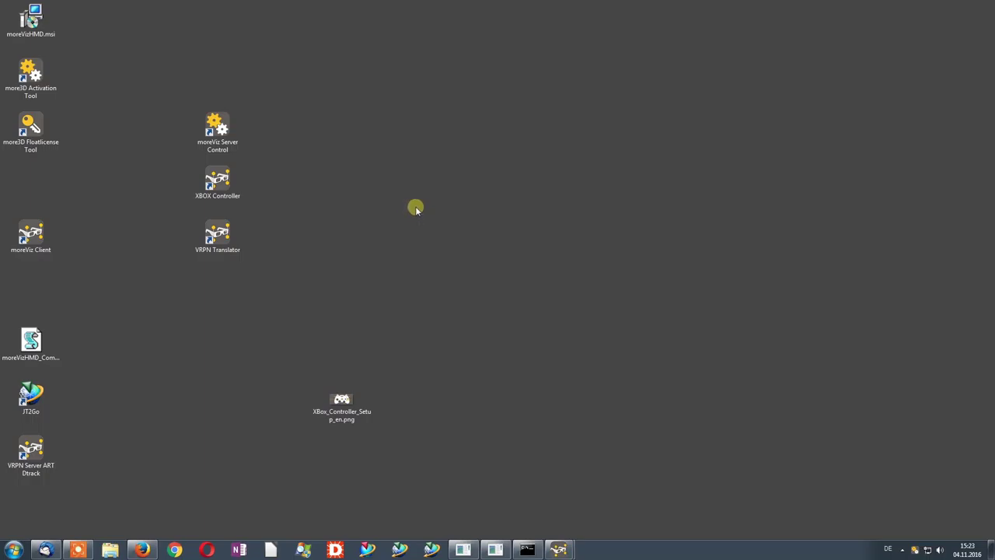
Step: Launch the Oculus app from Windows search, then minimize its Store window
key("super")
type("oculus")
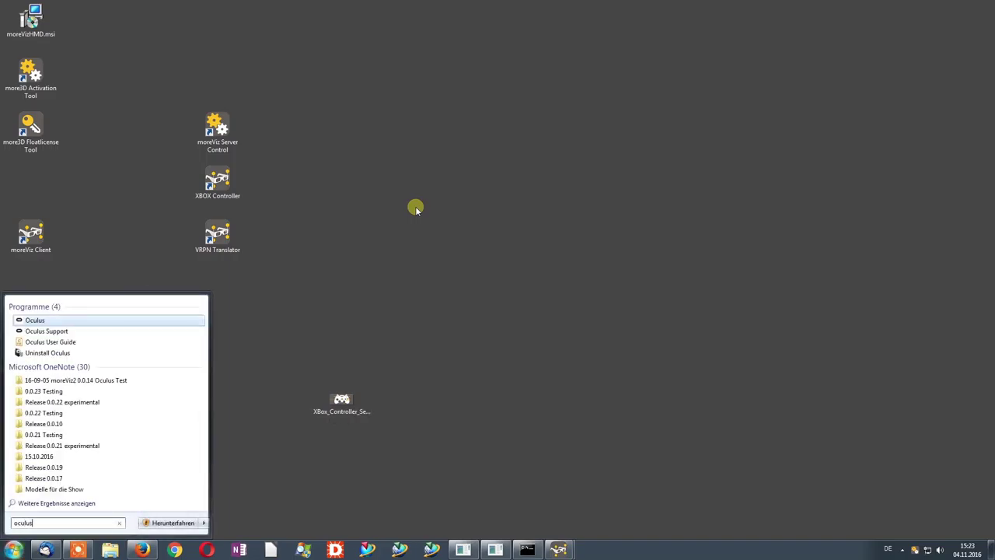
key("Return")
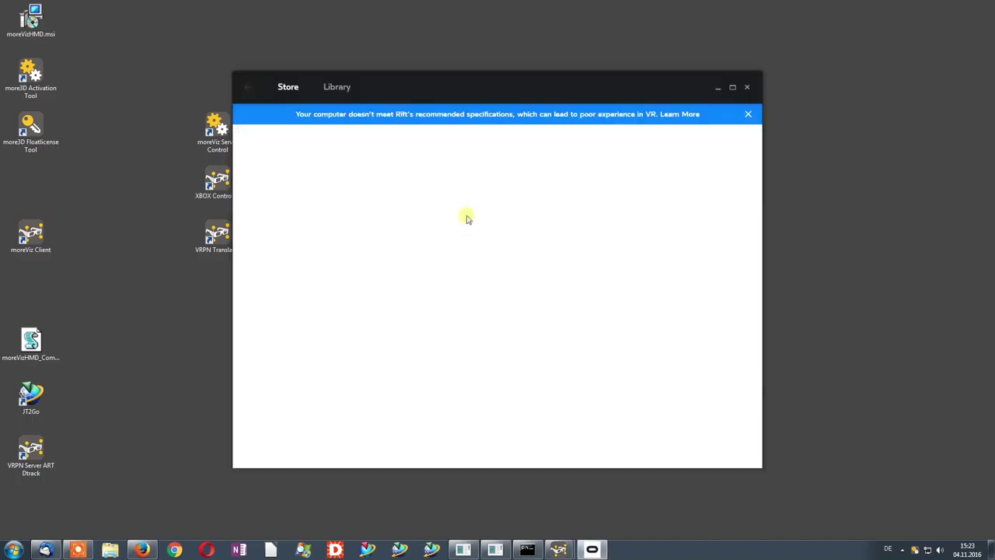
left_click(716, 87)
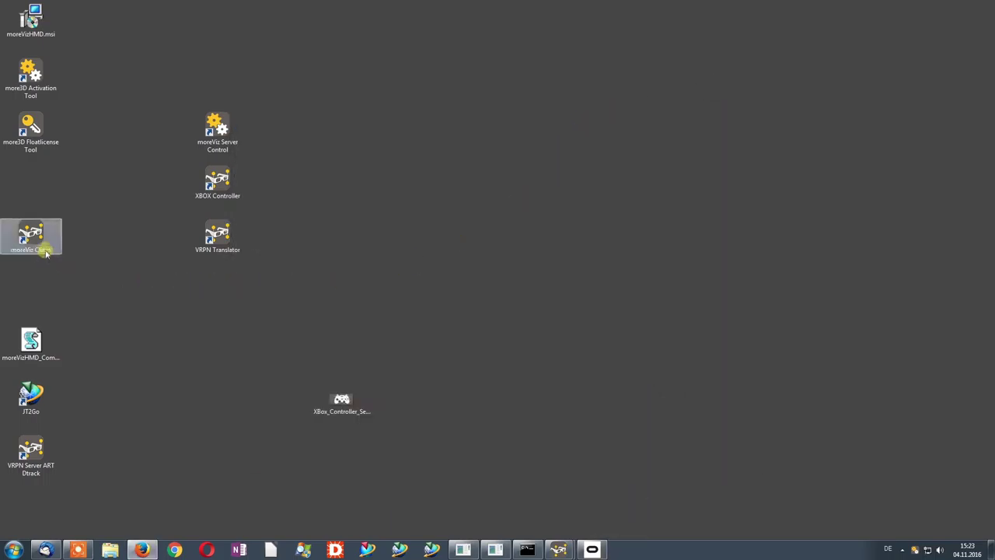
Step: Launch moreViz Client and set its Multi Instance display number to 1
left_click_drag(44, 247, 224, 289)
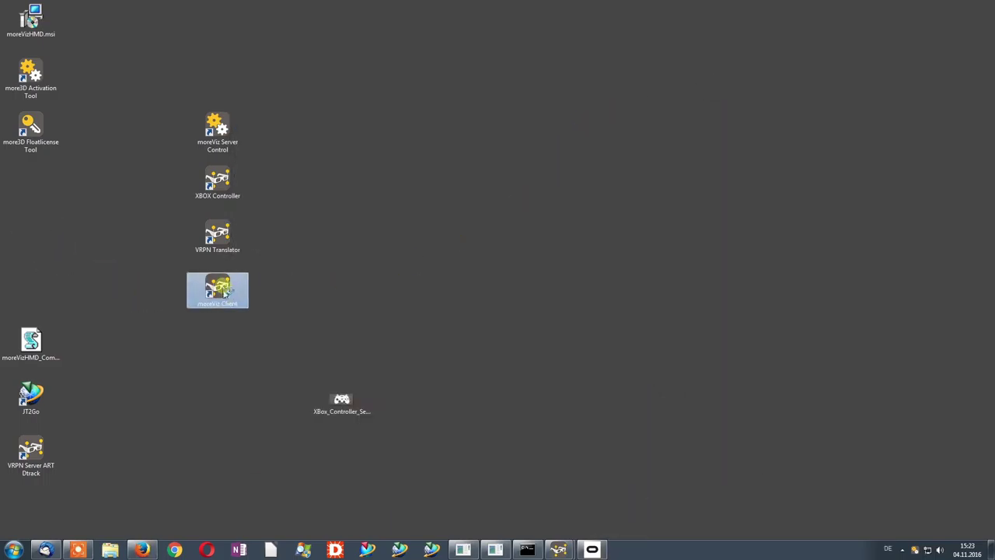
double_click(224, 289)
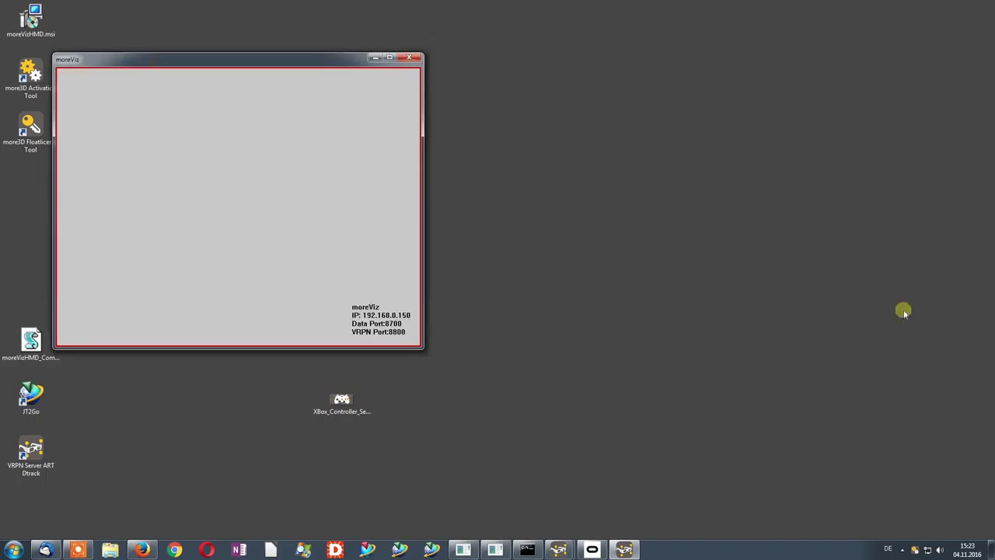
left_click_drag(301, 63, 616, 75)
right_click(465, 118)
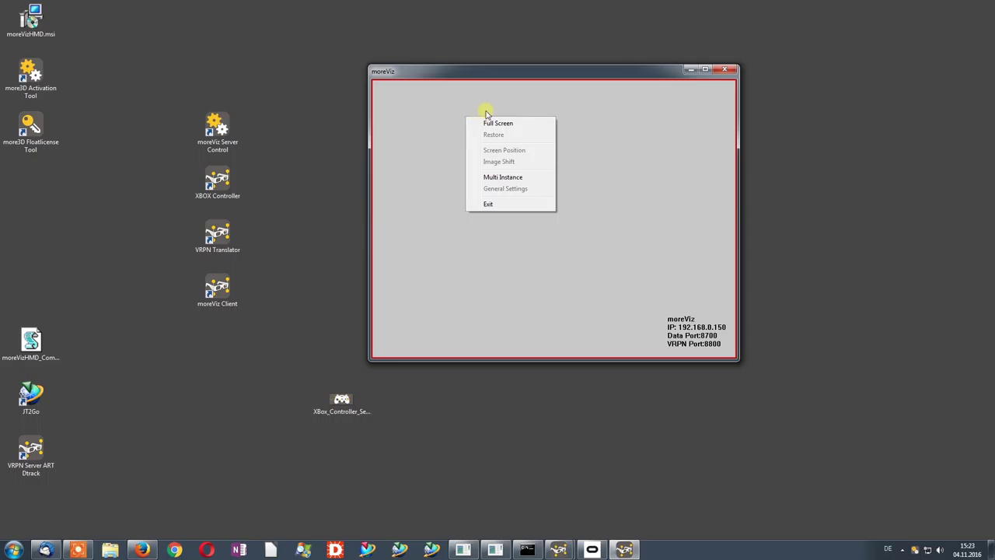
left_click(502, 176)
left_click(537, 233)
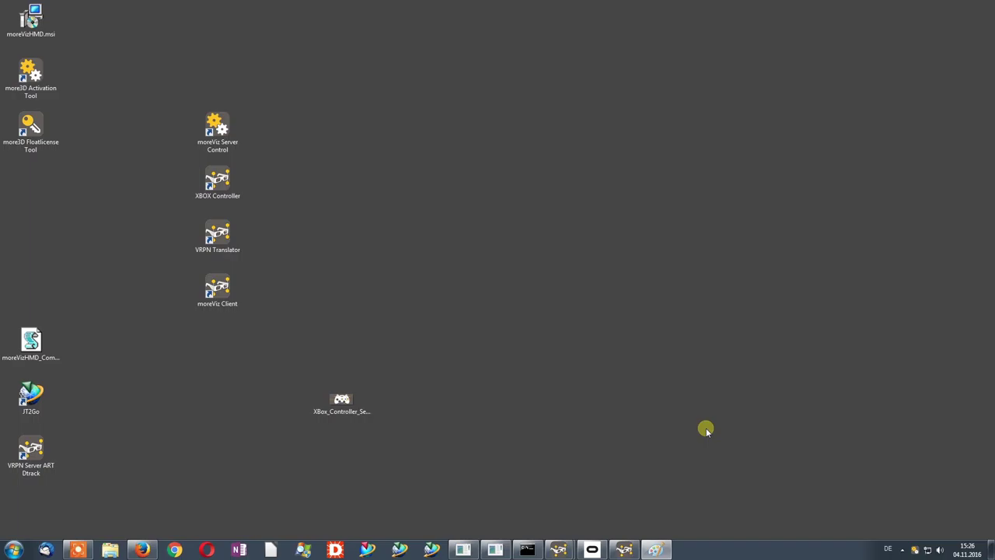
Step: Add VisView_NG.exe from C:\Programme\Siemens\JT2Go\Products\JT2Go to the Application Enabler's stereo list
right_click(916, 550)
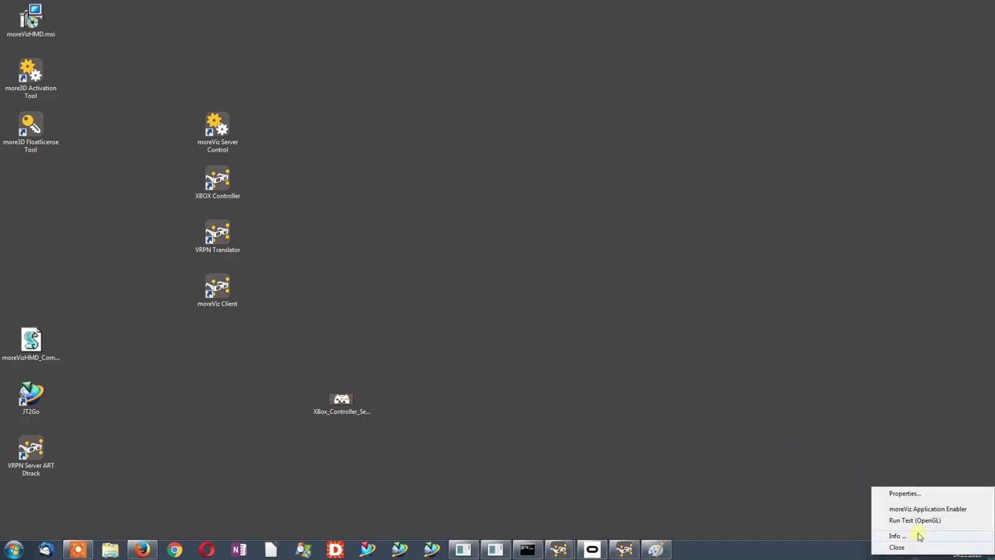
left_click(926, 510)
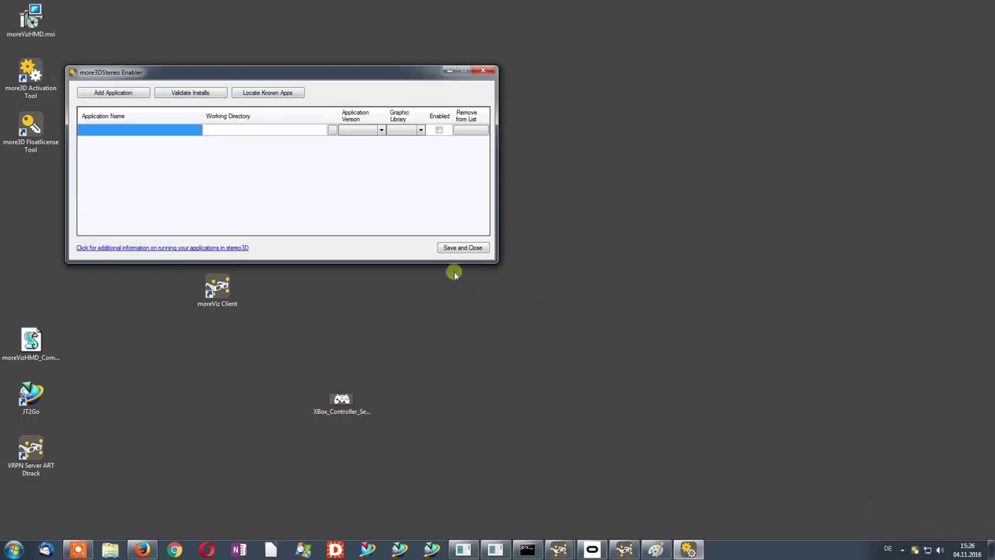
left_click(112, 92)
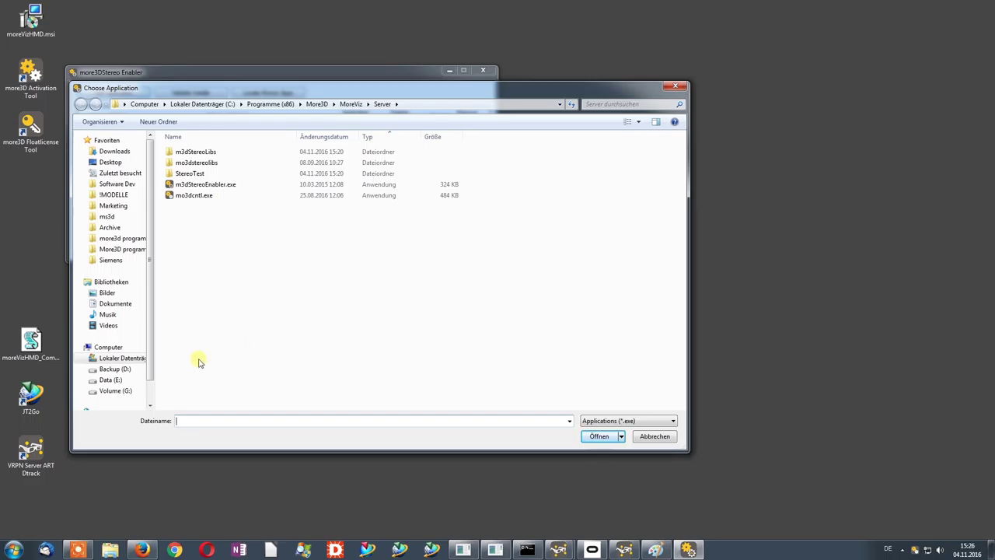
left_click(136, 361)
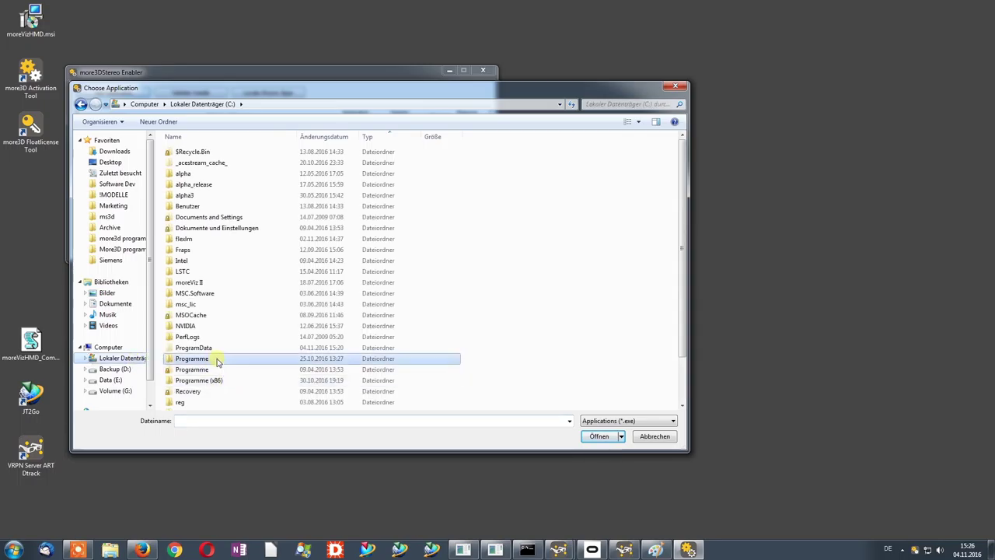
double_click(219, 355)
scroll(227, 358, "down", 7)
double_click(215, 327)
double_click(226, 153)
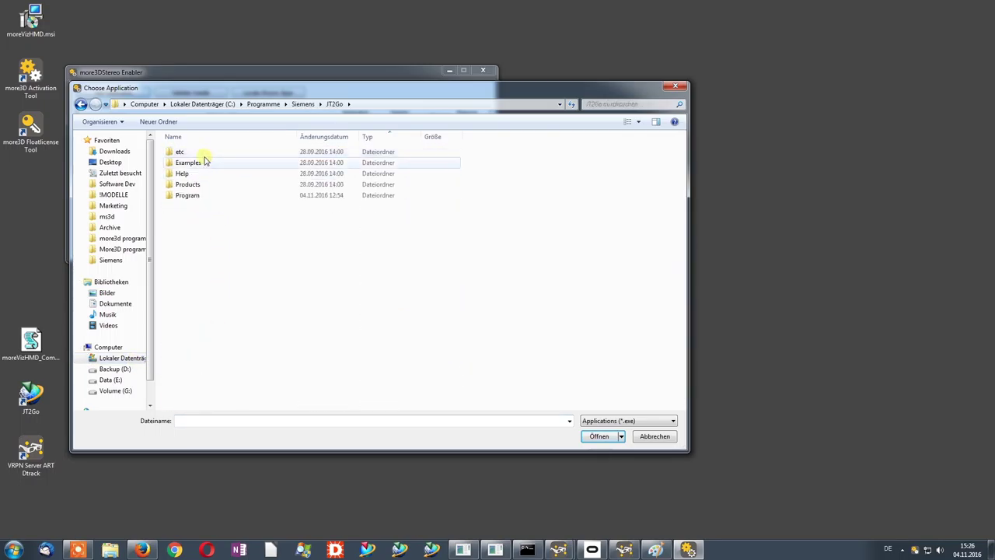
left_click(202, 187)
double_click(202, 187)
double_click(205, 164)
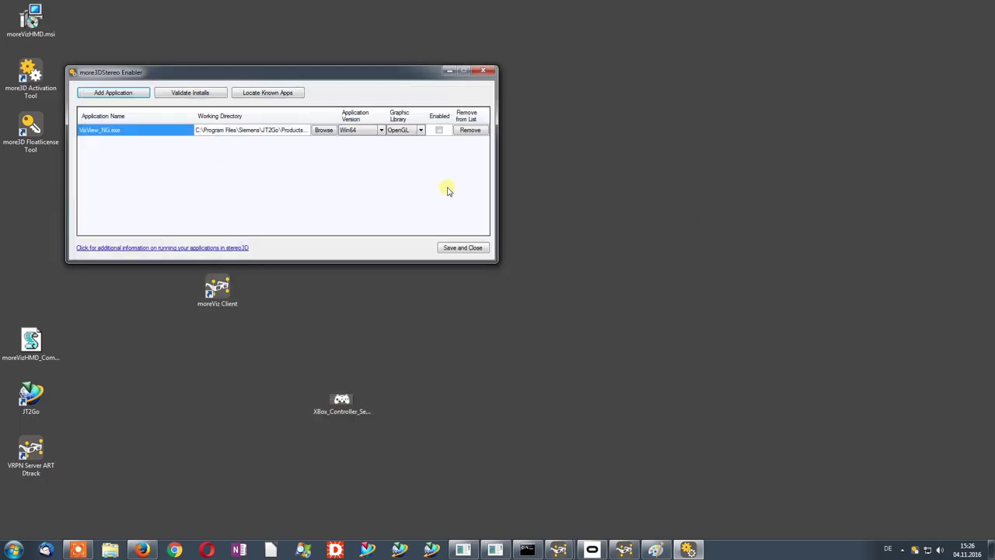
left_click_drag(498, 186, 587, 185)
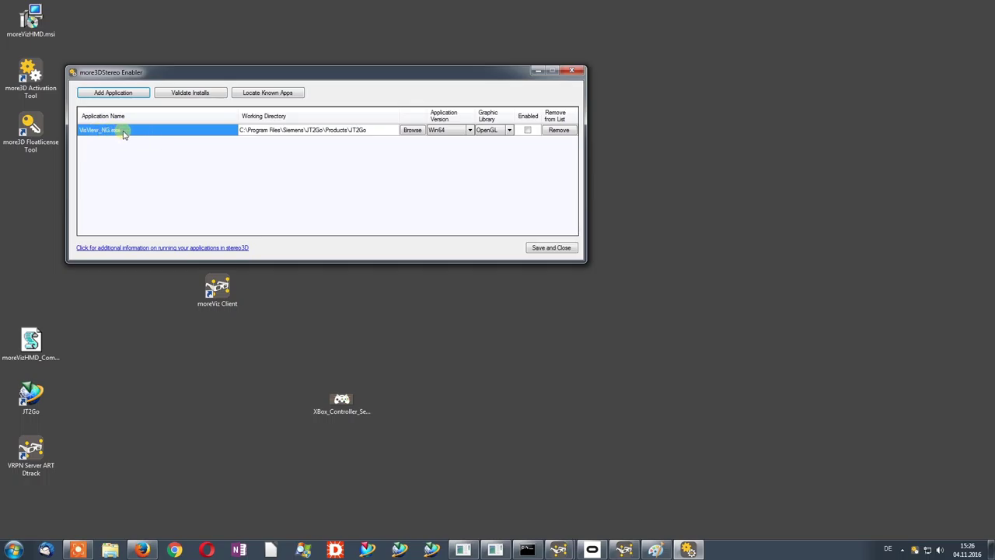
Step: Set VisView_NG.exe's working directory to the Siemens\JT2Go\Program folder
left_click(411, 130)
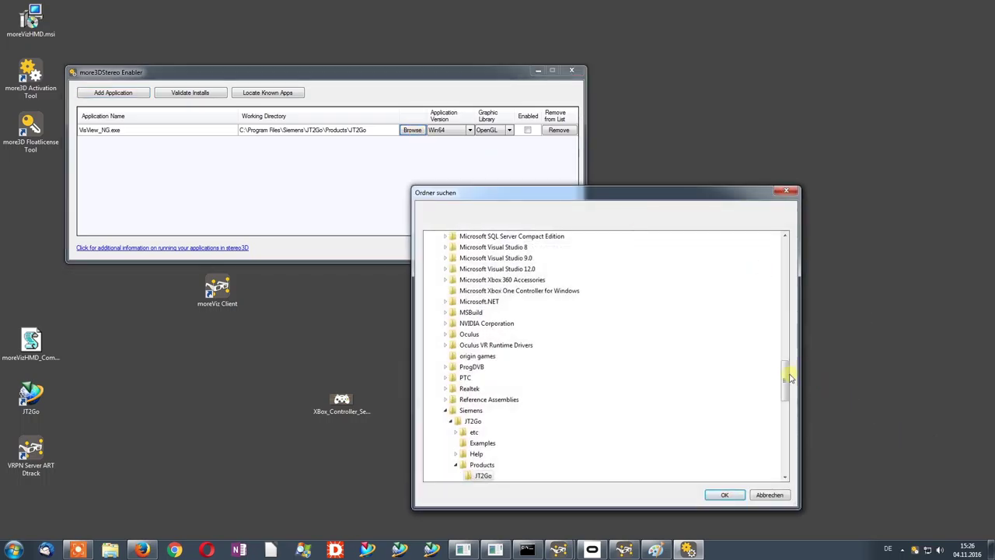
left_click_drag(788, 377, 786, 399)
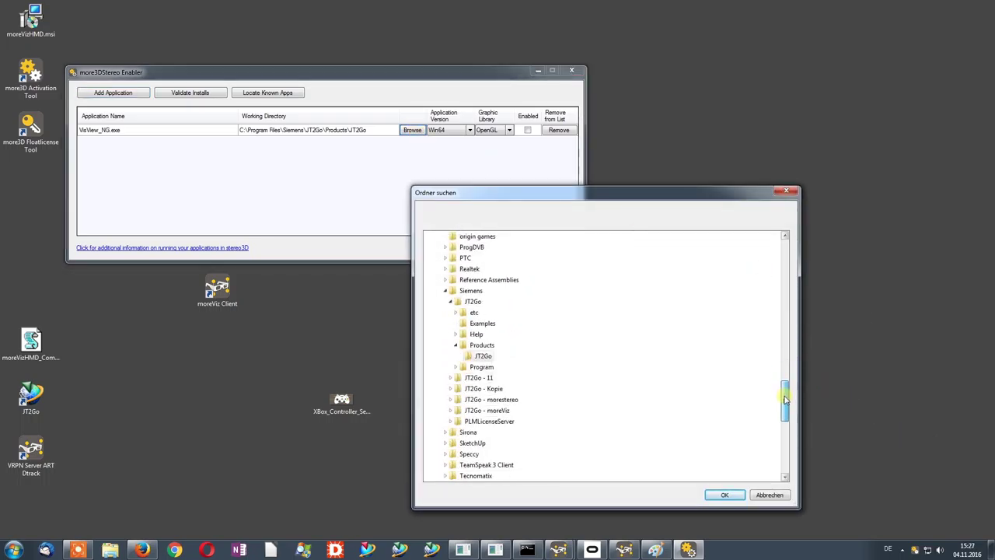
left_click(482, 366)
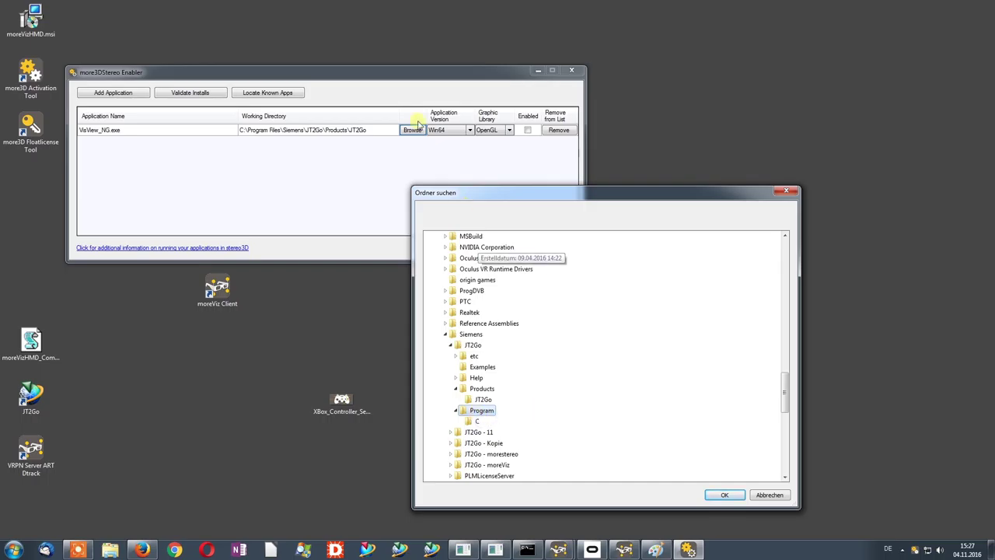
left_click(720, 498)
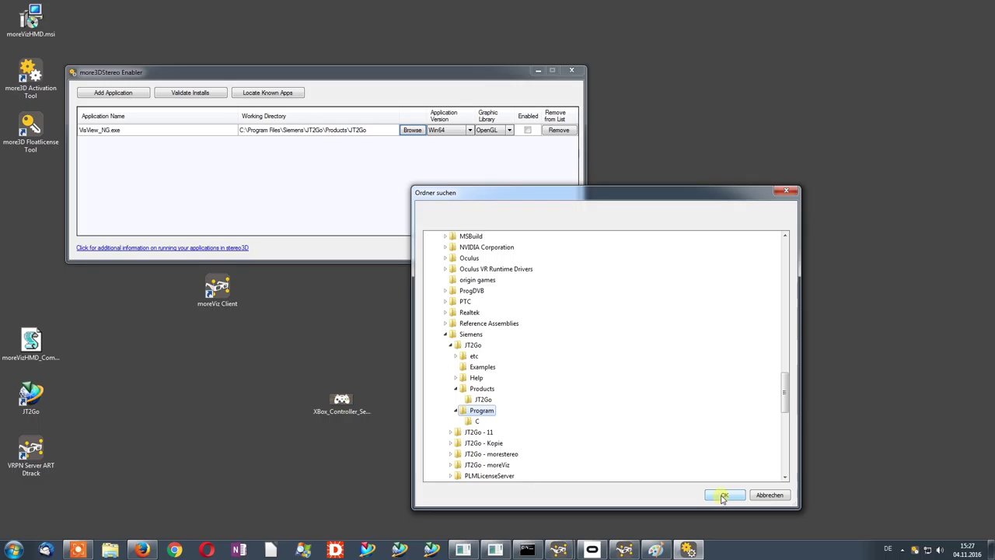
left_click(723, 496)
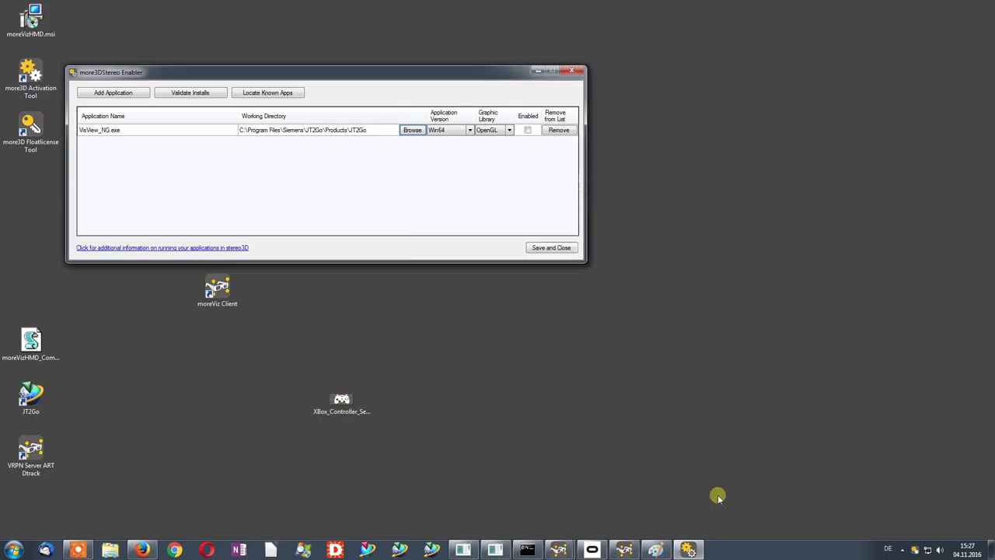
Step: Tick Enabled for VisView_NG.exe and dismiss the confirmation message
left_click(528, 131)
key("Return")
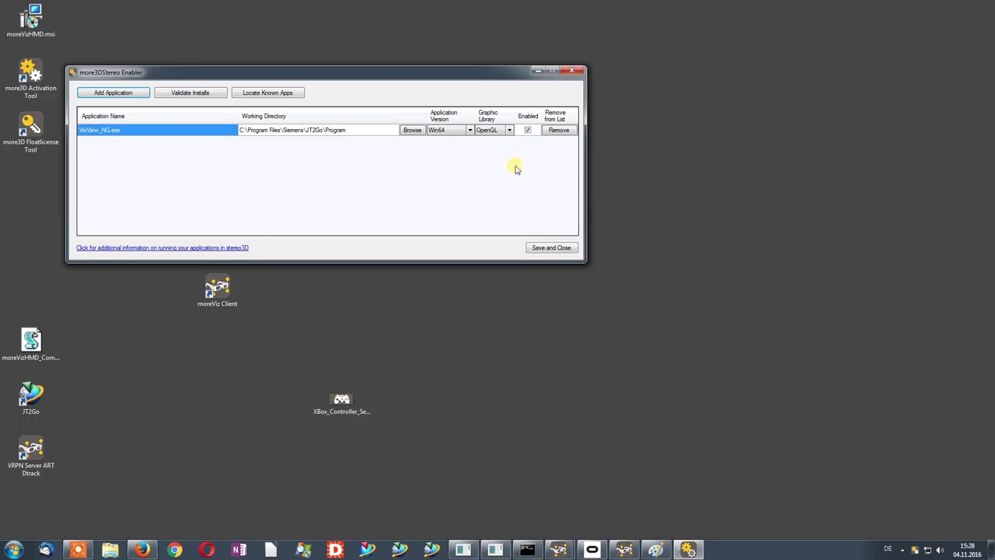
Step: Add VisView.exe from D:\Program Files\Siemens\Teamcenter10.1\Visualization\Products\Mockup to the stereo list
left_click(113, 93)
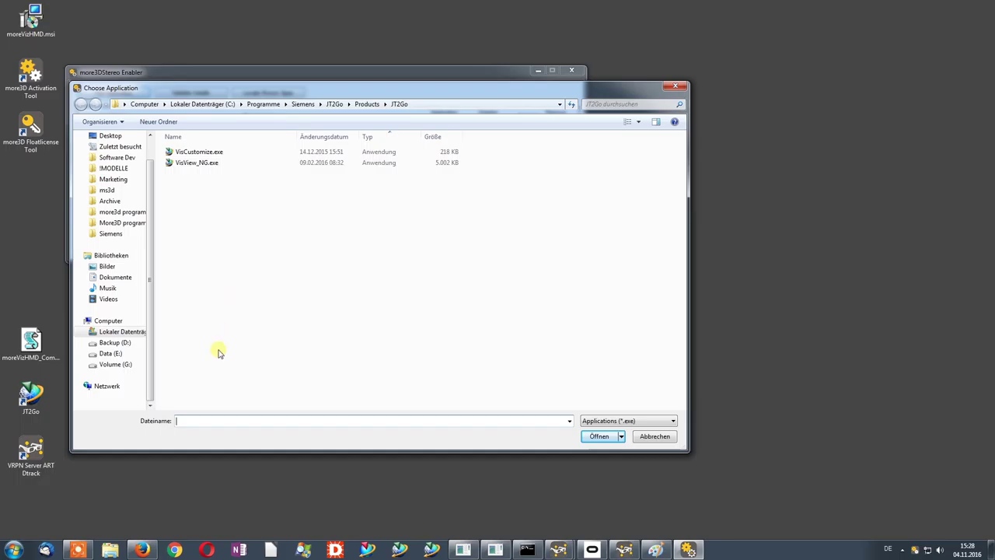
left_click(123, 342)
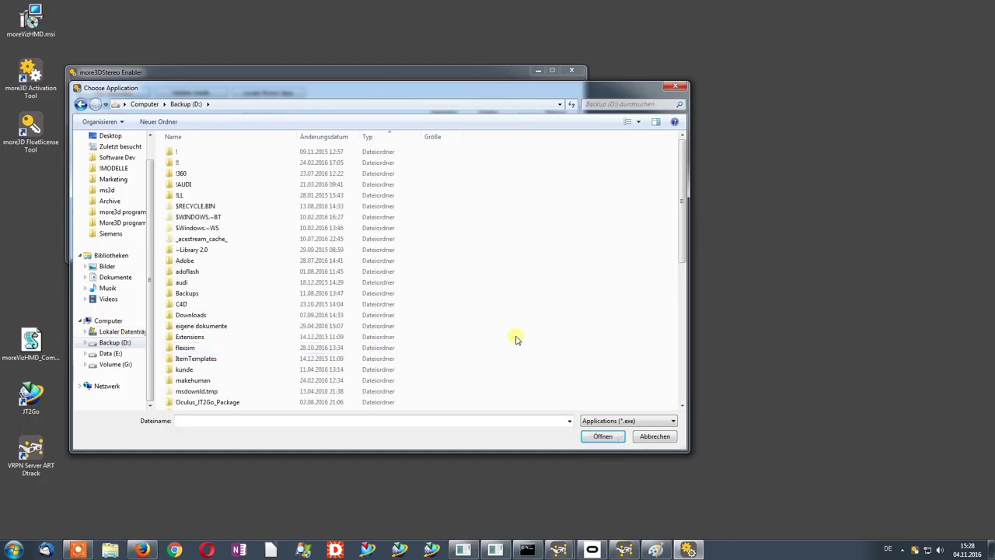
scroll(510, 340, "down", 3)
left_click(387, 352)
double_click(389, 354)
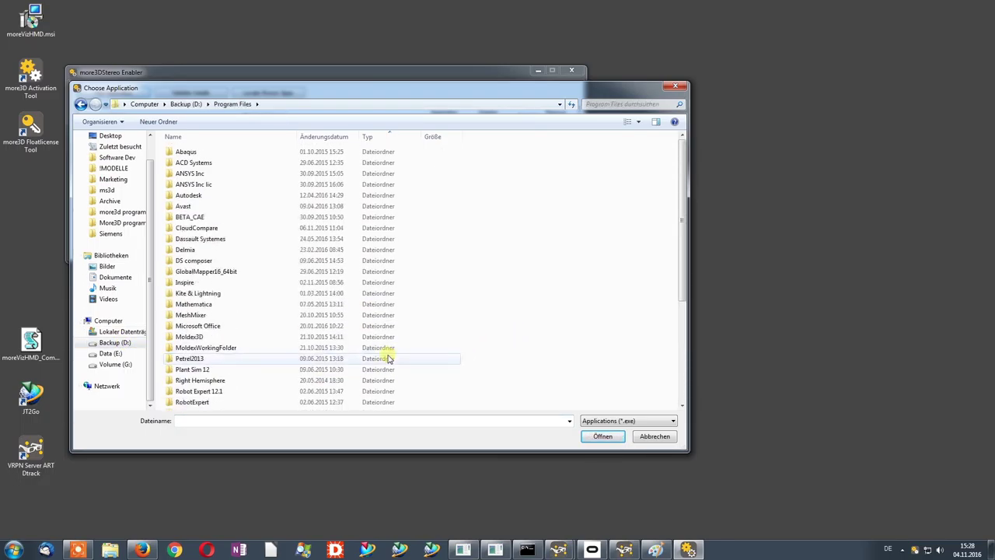
scroll(473, 365, "down", 6)
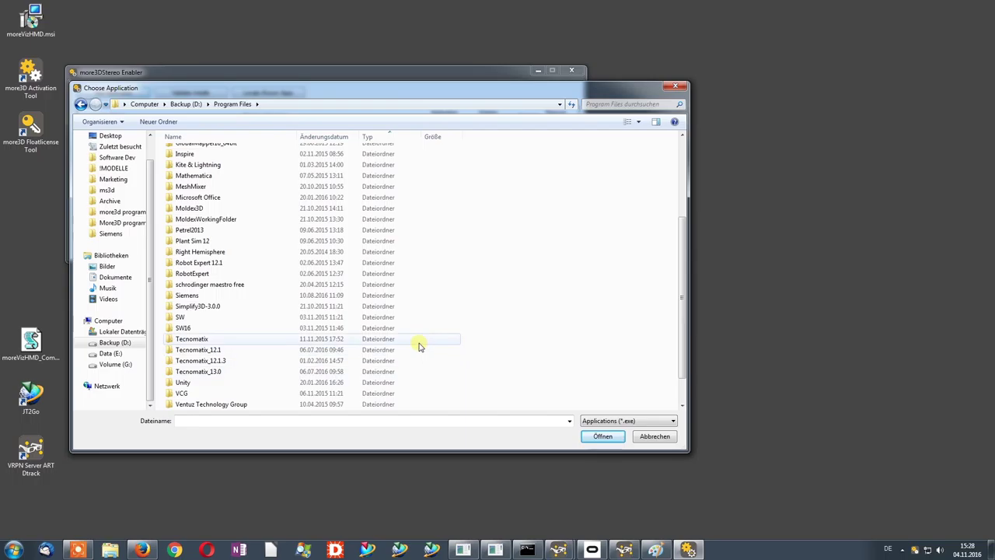
double_click(410, 297)
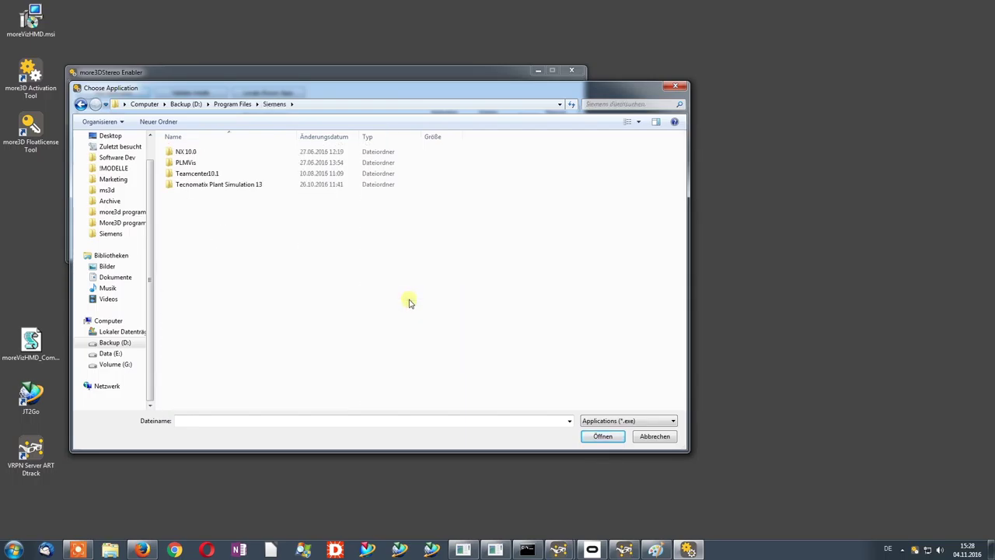
double_click(295, 175)
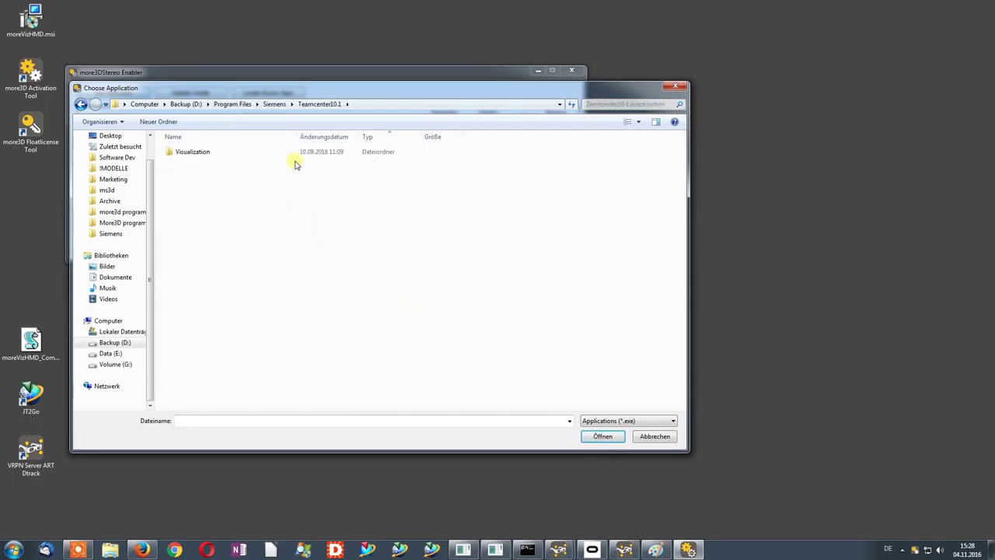
double_click(295, 156)
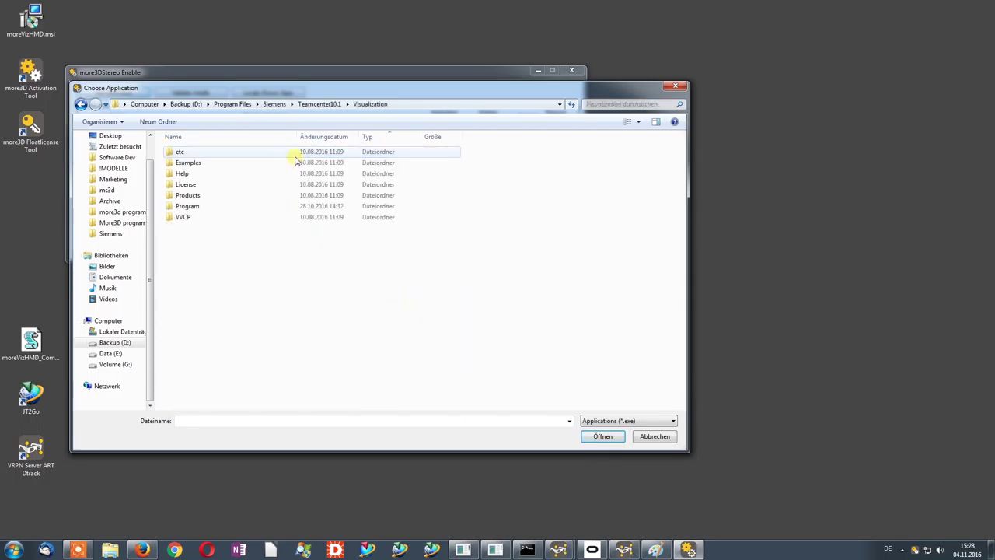
double_click(270, 199)
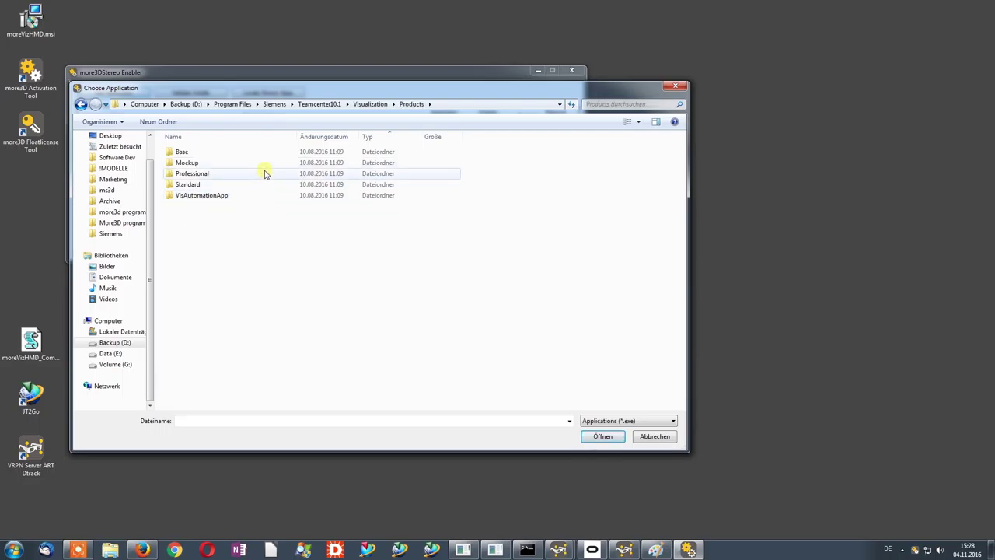
double_click(259, 163)
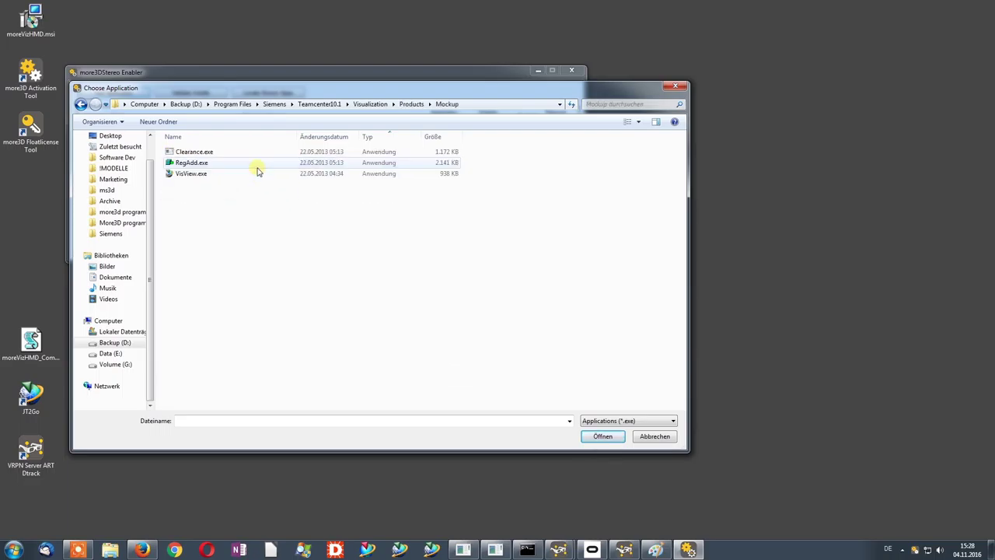
double_click(246, 178)
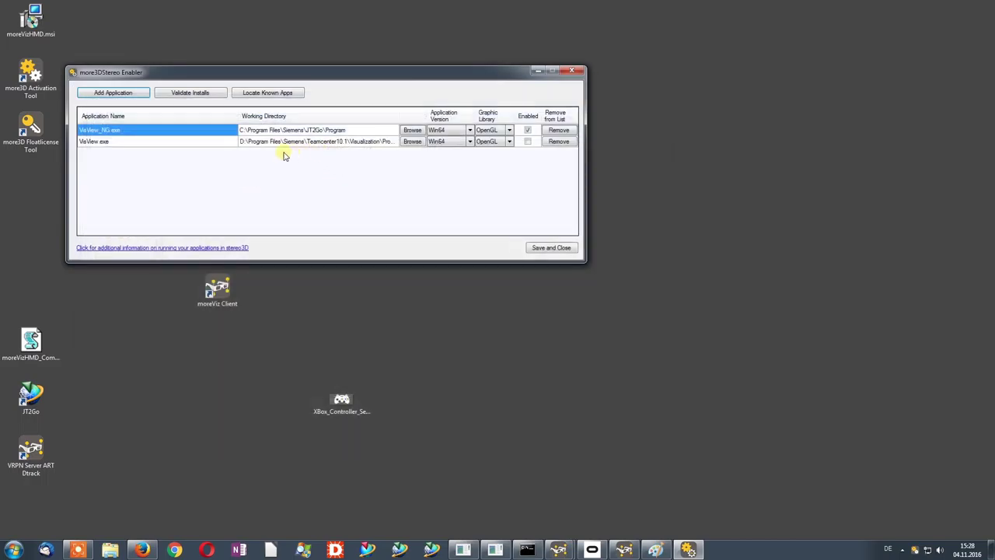
Step: Set VisView.exe's working directory to the Teamcenter Visualization Program folder
left_click(296, 132)
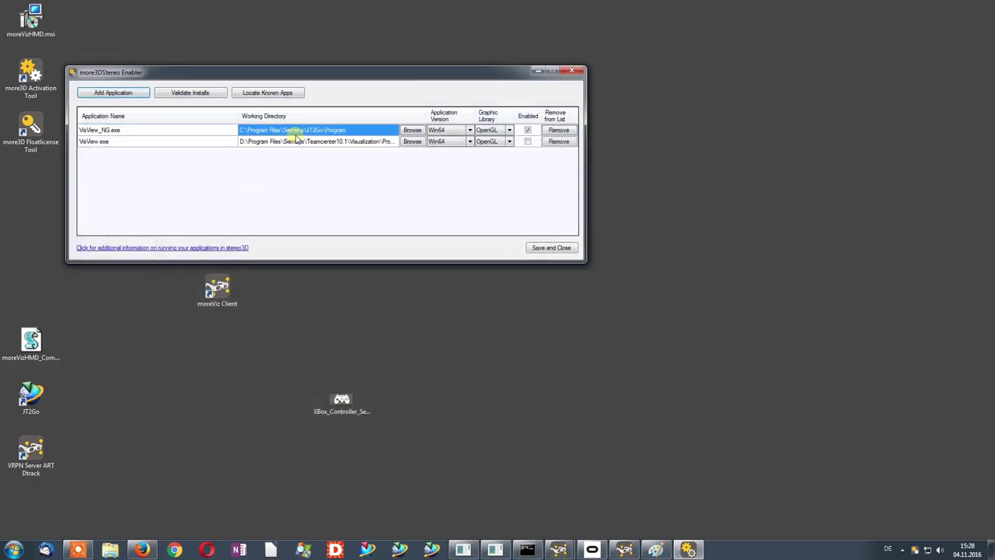
left_click(296, 141)
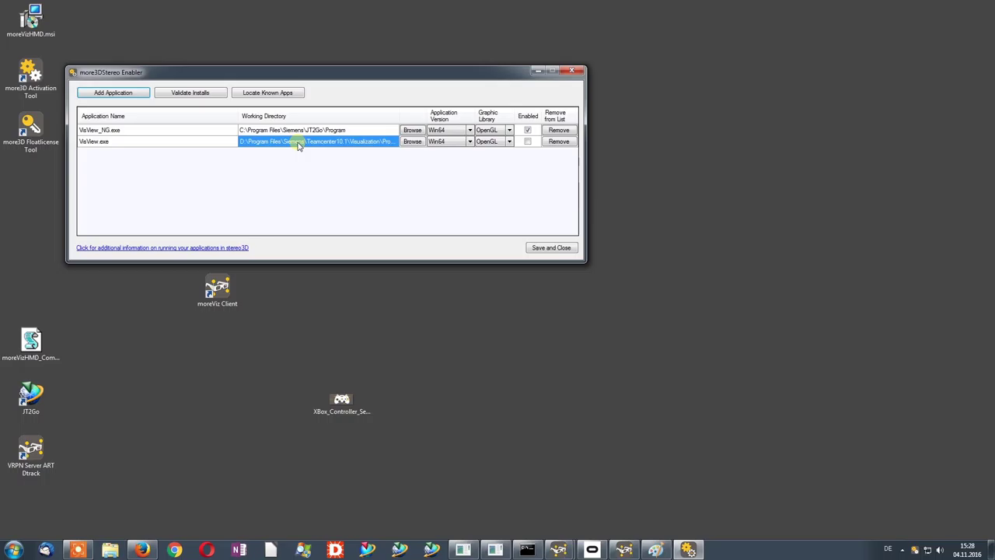
left_click(412, 141)
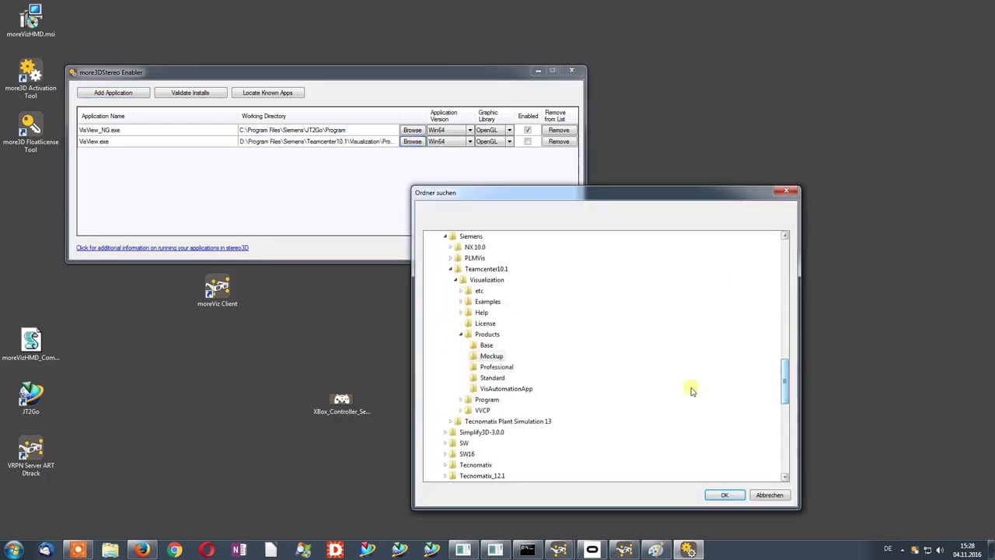
left_click(487, 399)
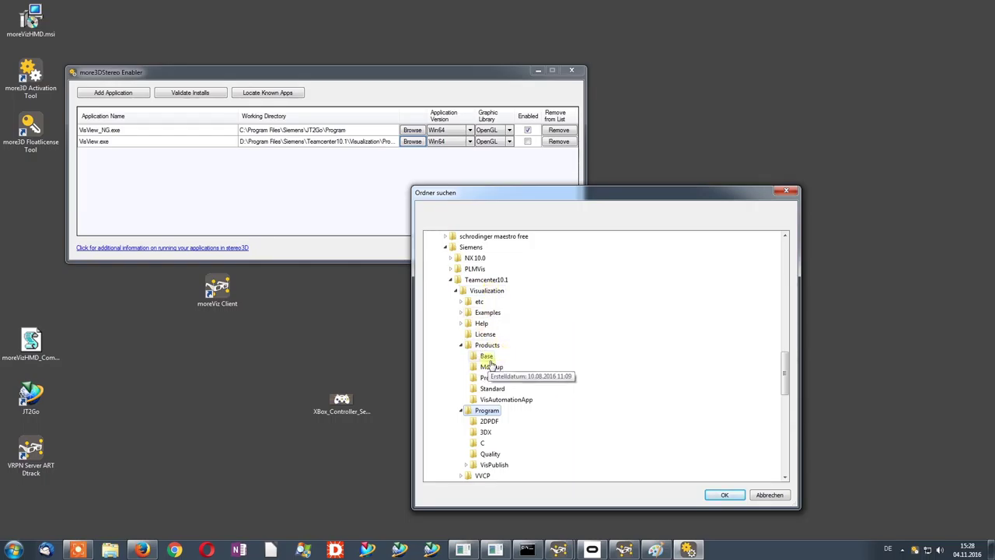
left_click(460, 344)
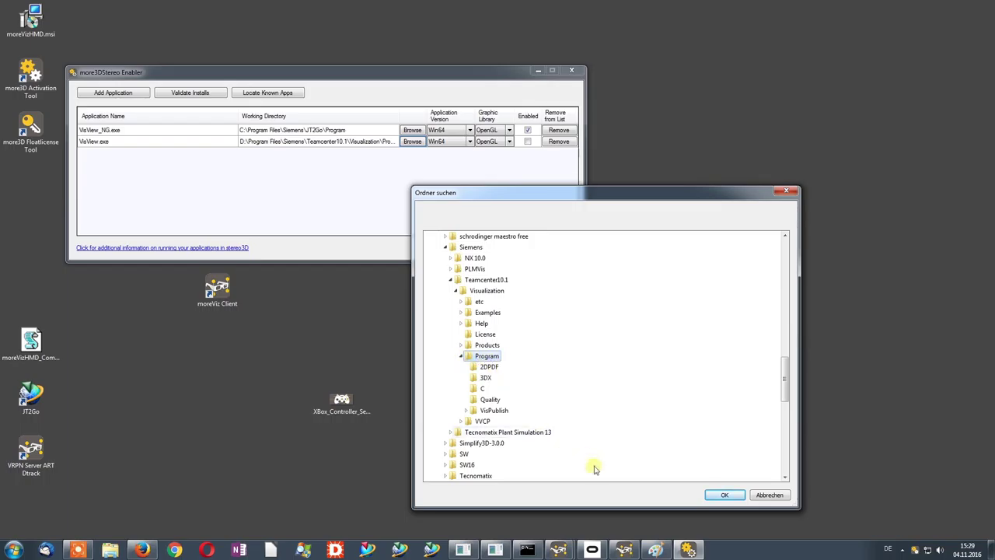
left_click(717, 495)
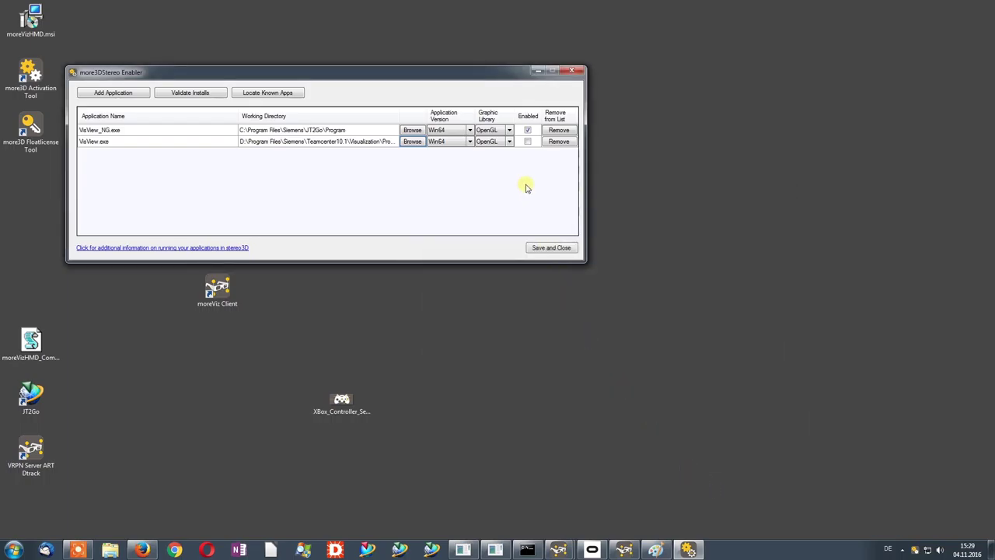
Step: Enable stereo for VisView.exe and allow the backup copy
left_click(528, 142)
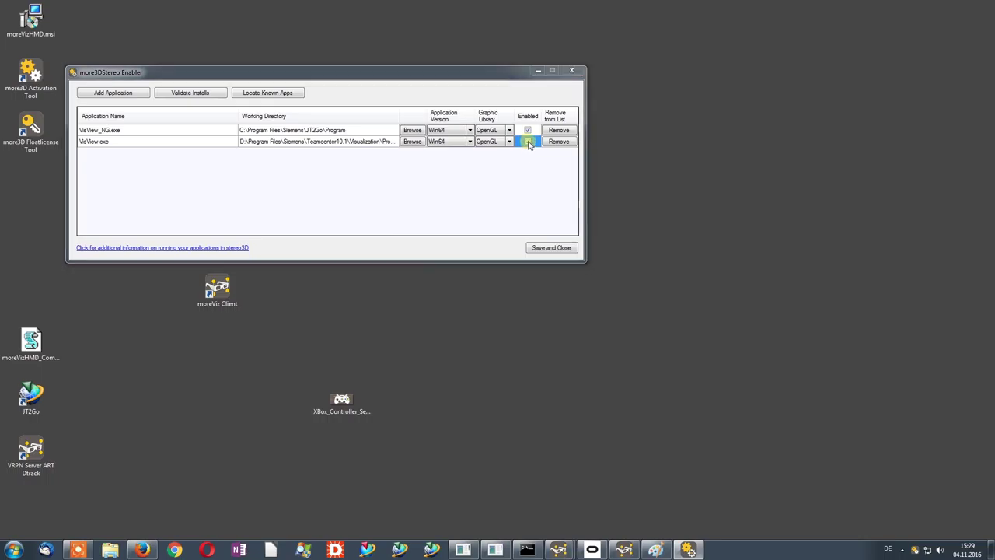
left_click(521, 321)
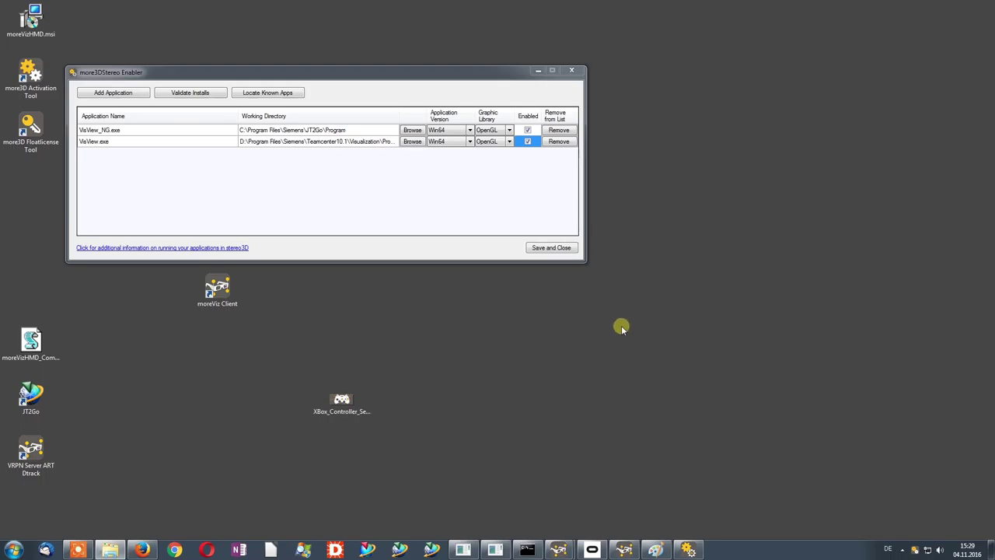
left_click(148, 130)
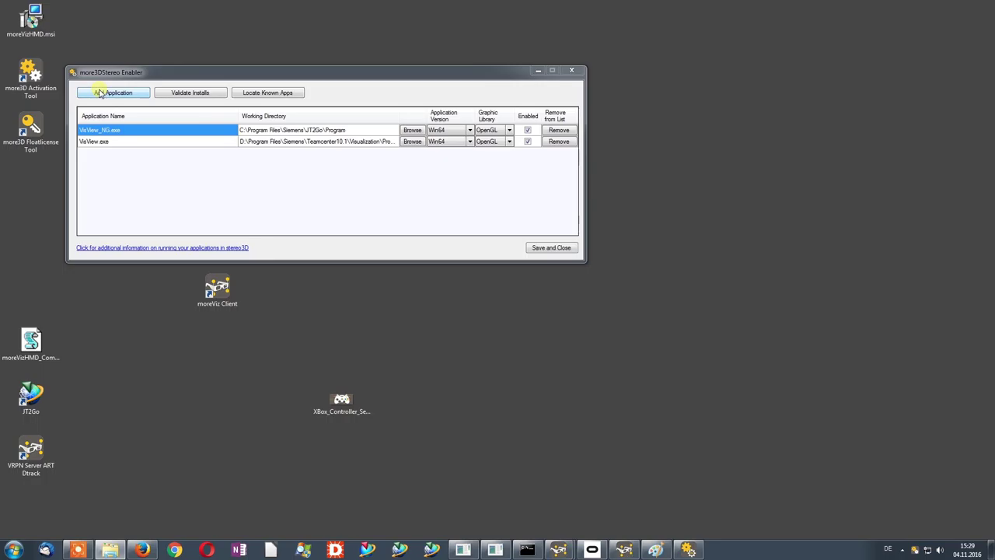
Step: Start adding another application and browse to D:\Program Files (x86)
left_click(100, 93)
left_click_drag(120, 71, 135, 113)
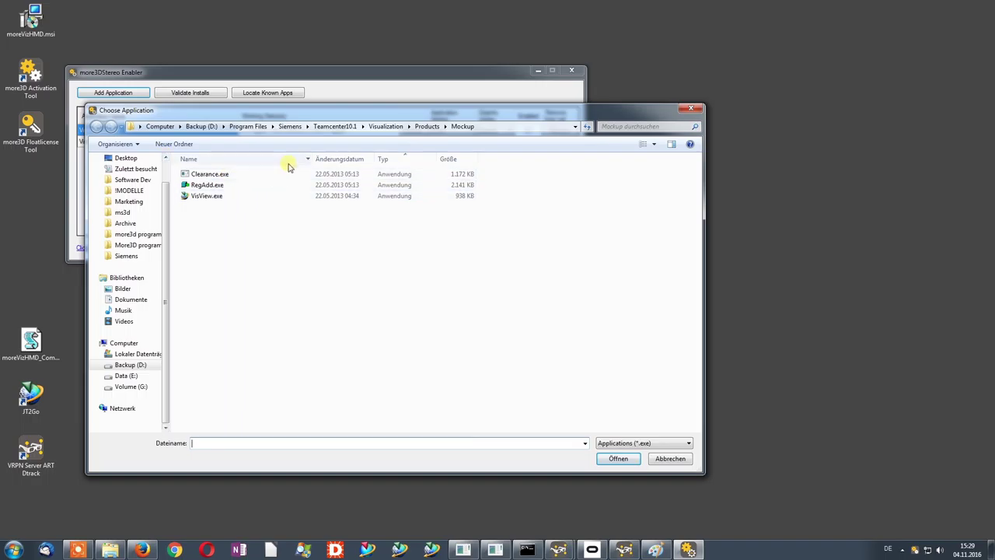
left_click(201, 127)
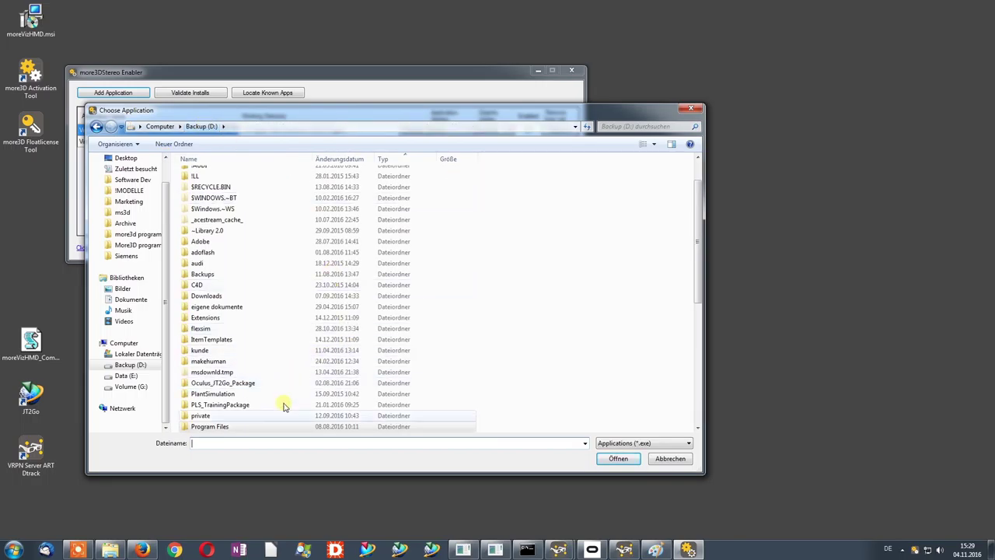
left_click(264, 425)
scroll(253, 420, "down", 1)
double_click(248, 405)
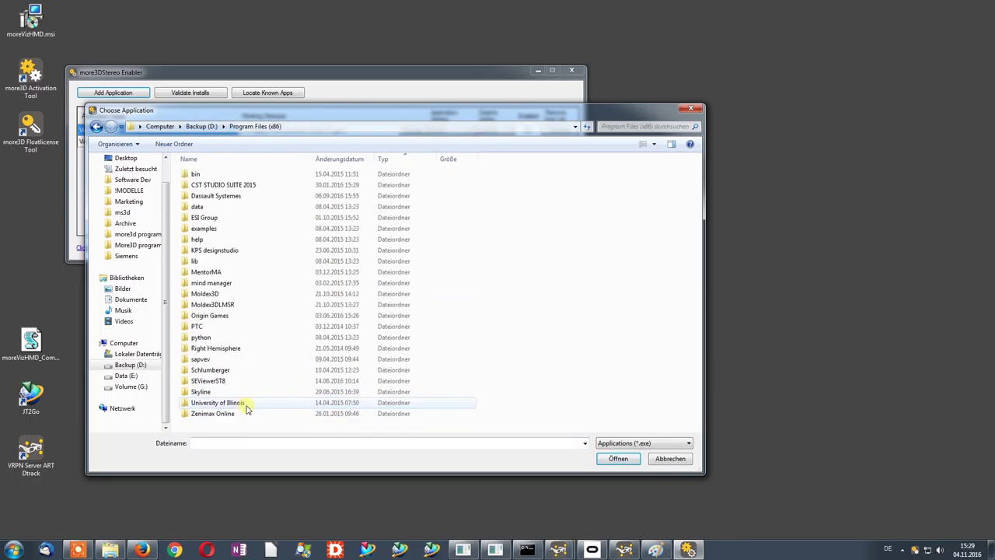
Step: Add CNEXT.exe from Dassault Systemes\B21\intel_a\code\bin to the application list
double_click(218, 195)
double_click(217, 174)
double_click(217, 174)
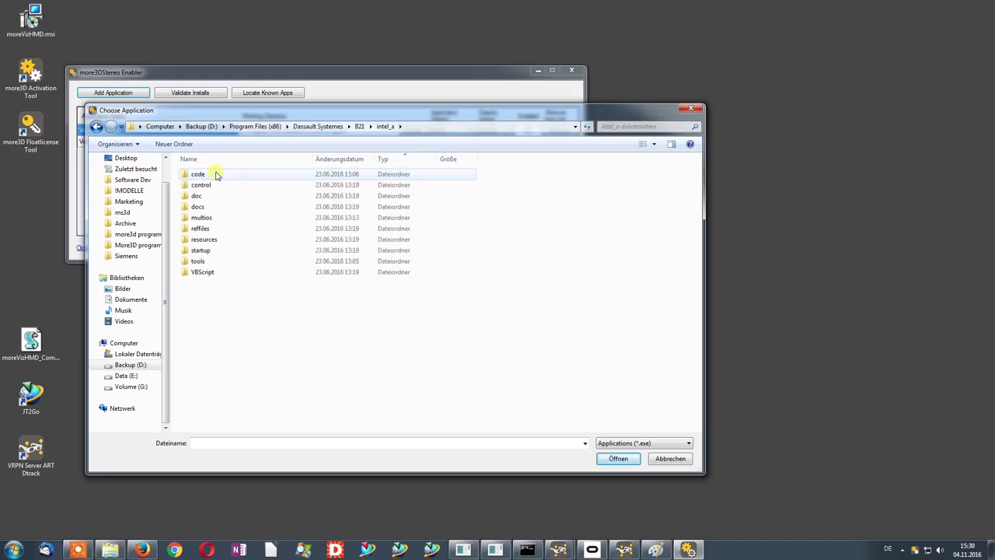
double_click(217, 174)
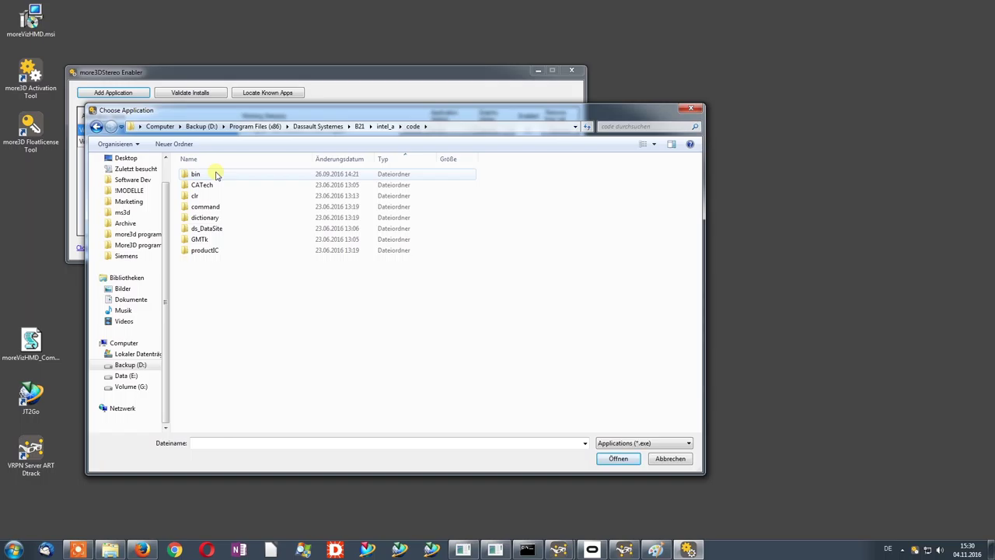
double_click(217, 175)
scroll(518, 319, "down", 5)
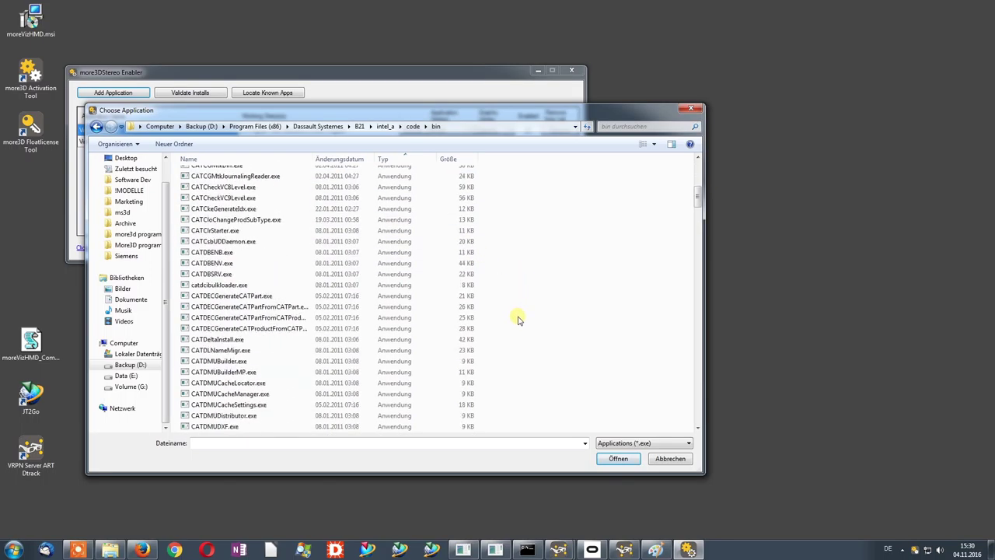
scroll(518, 319, "down", 15)
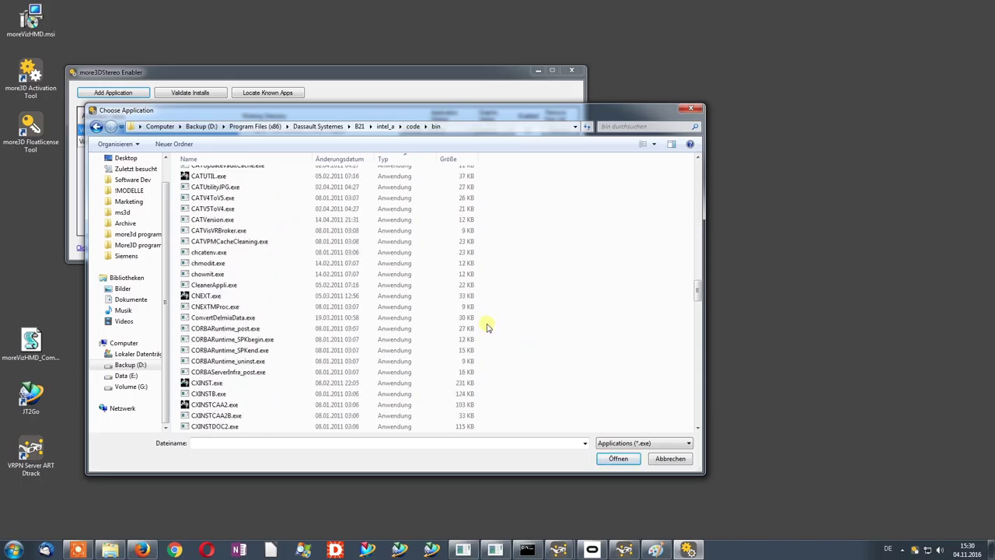
left_click(277, 295)
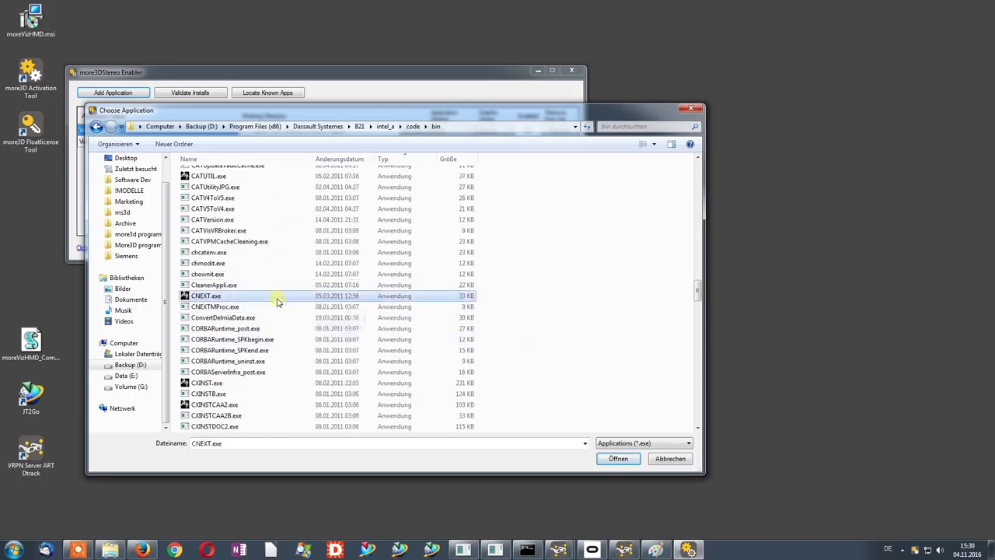
left_click(618, 458)
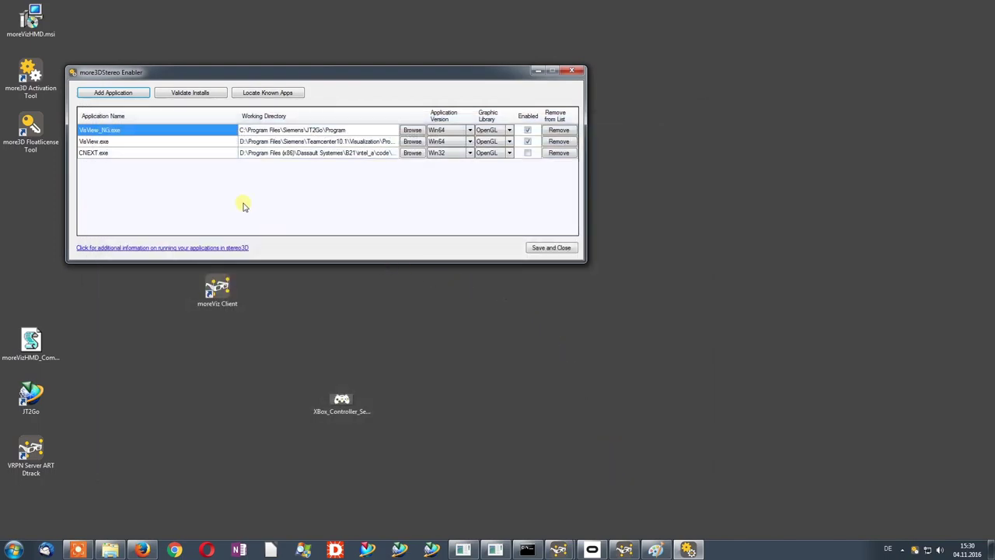
Step: Turn on Enabled for the CNEXT.exe entry and approve the backup-copy prompt with OK
left_click(124, 153)
left_click(302, 155)
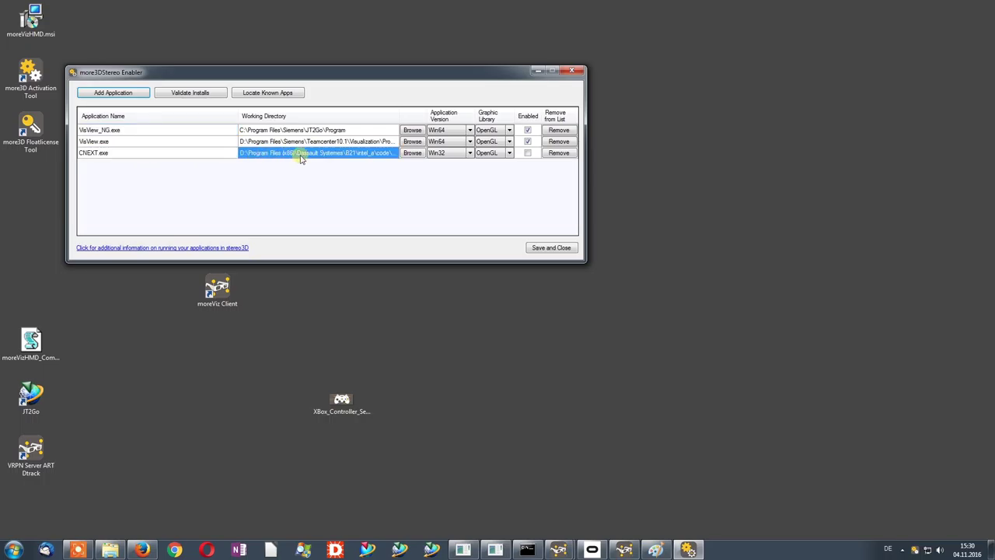
left_click(420, 155)
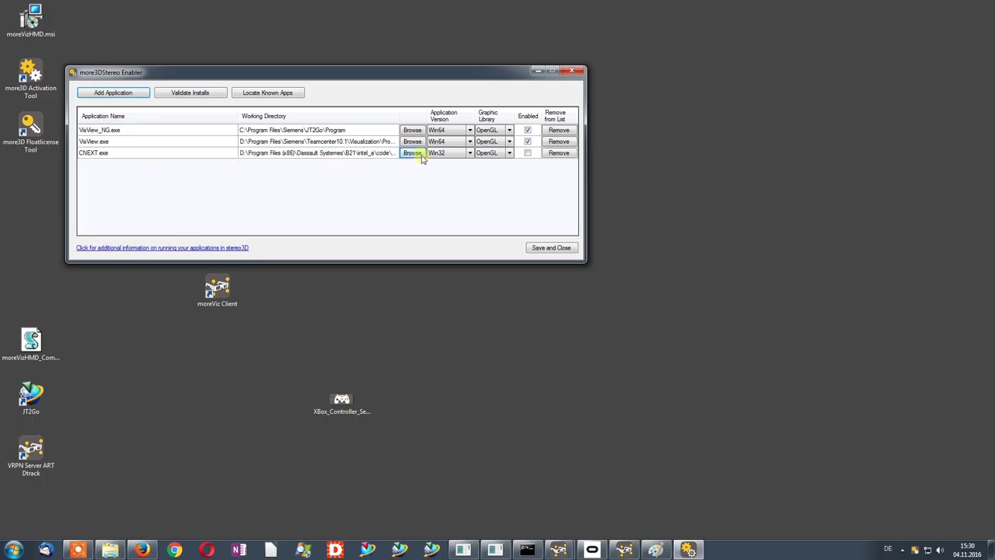
left_click(527, 153)
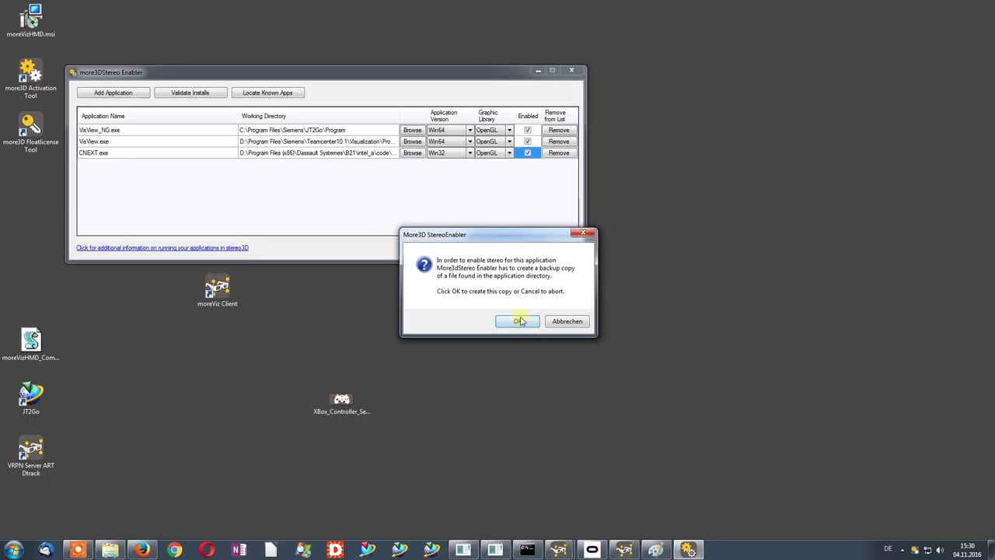
left_click(517, 318)
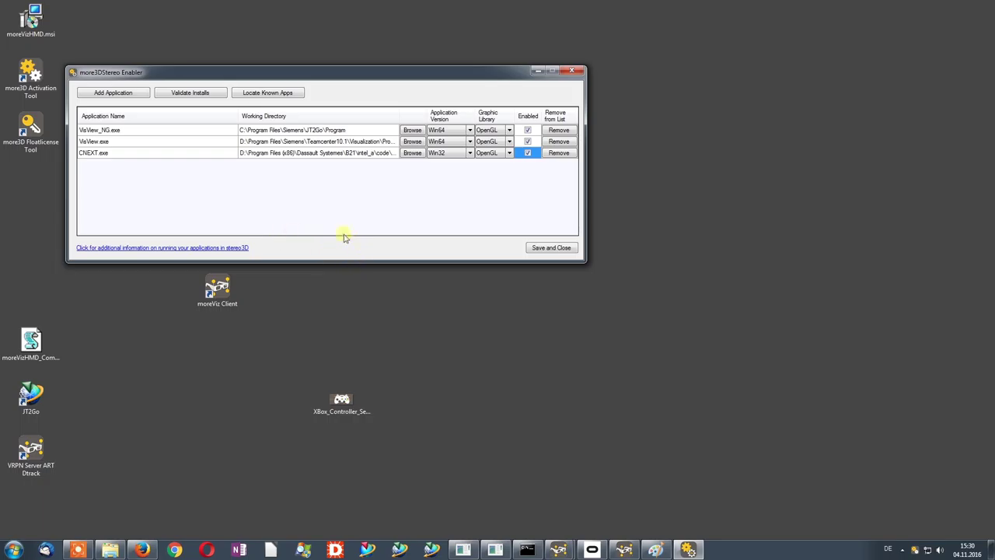
left_click(175, 130)
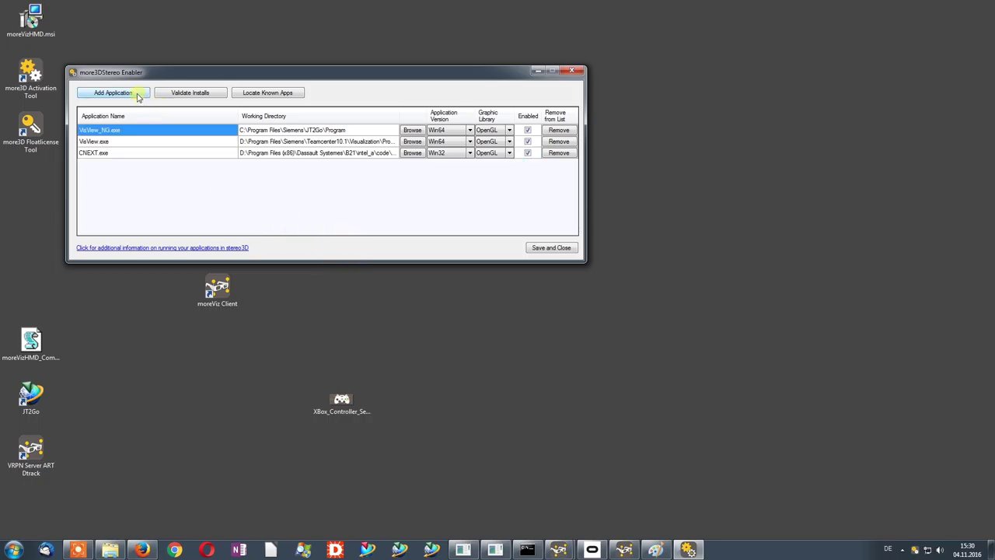
Step: Check the NX 10.0 taskbar shortcut's properties to find its install location
left_click(137, 94)
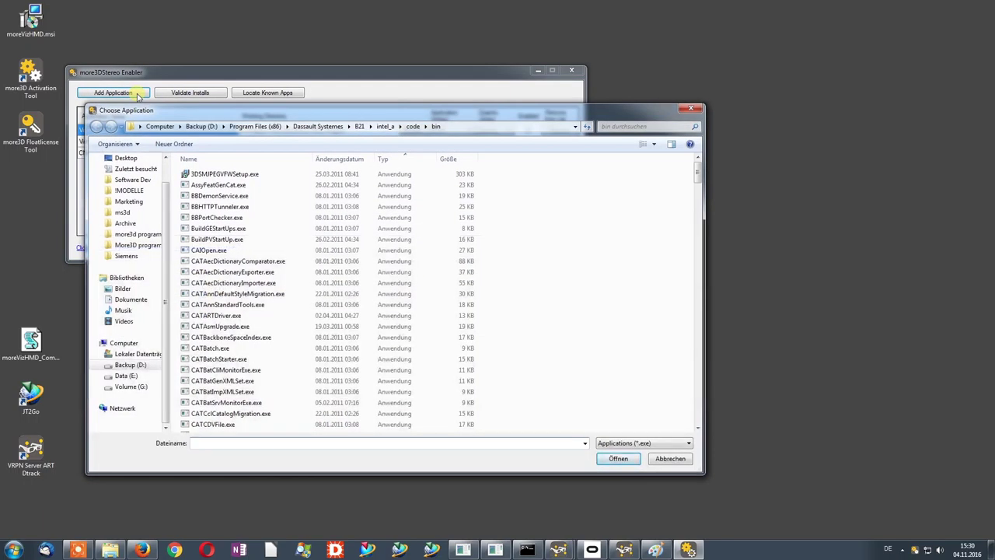
right_click(367, 550)
right_click(381, 513)
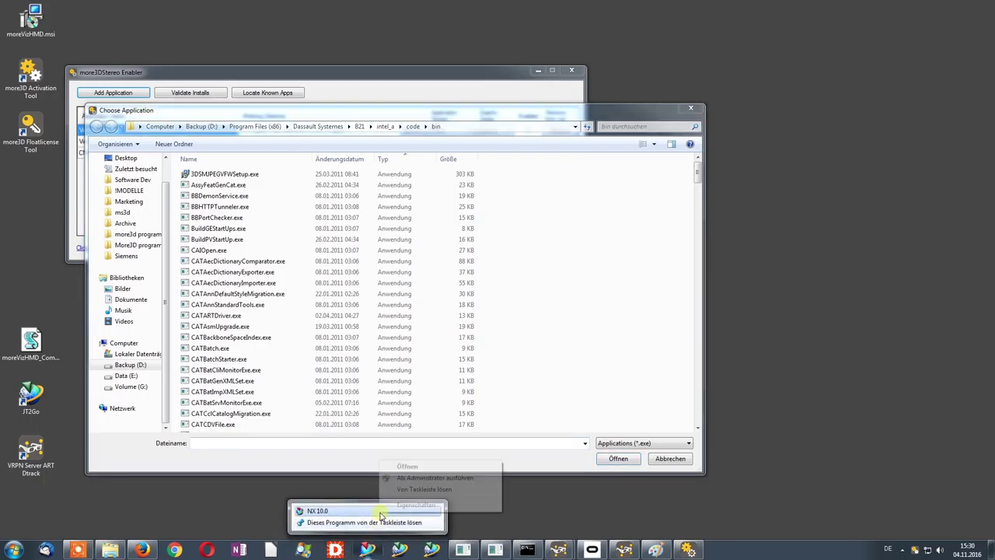
left_click(412, 505)
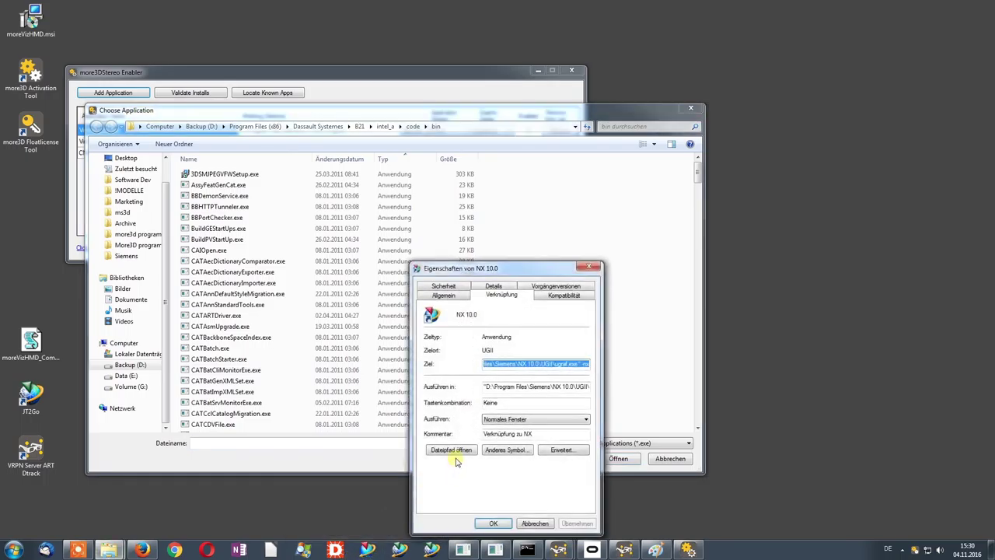
left_click(534, 524)
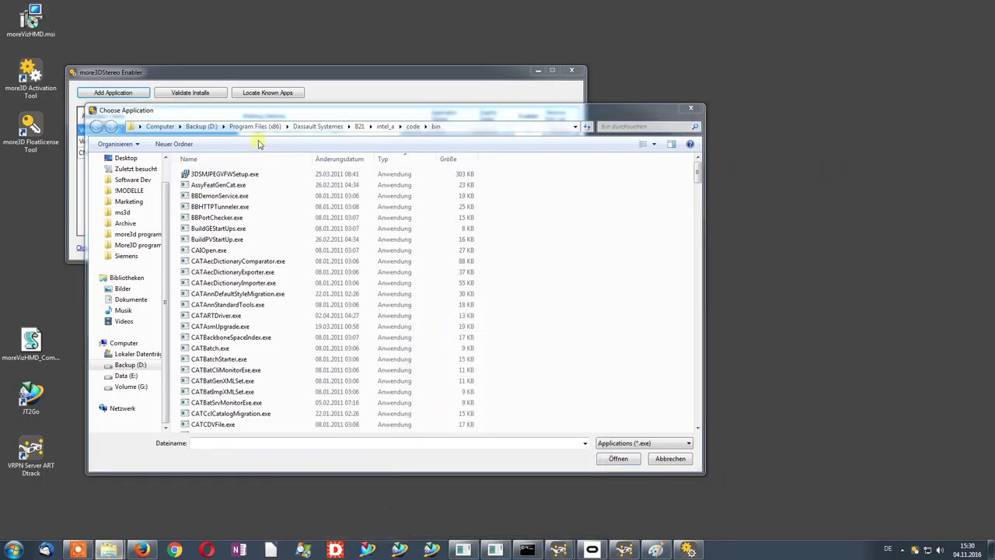
Step: Browse to D:\Program Files\Siemens\NX 10.0\UGII in the application chooser
left_click(203, 127)
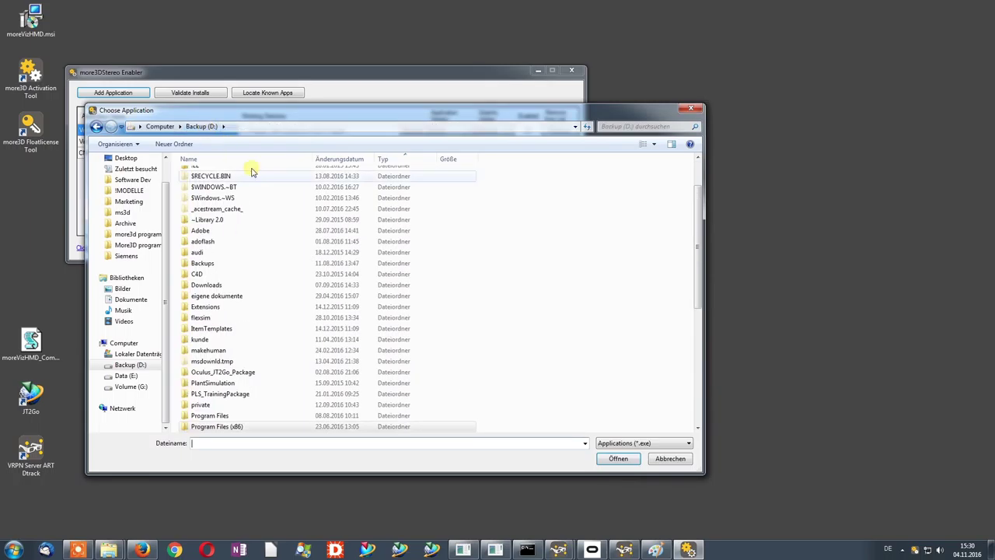
double_click(218, 415)
scroll(223, 418, "down", 1)
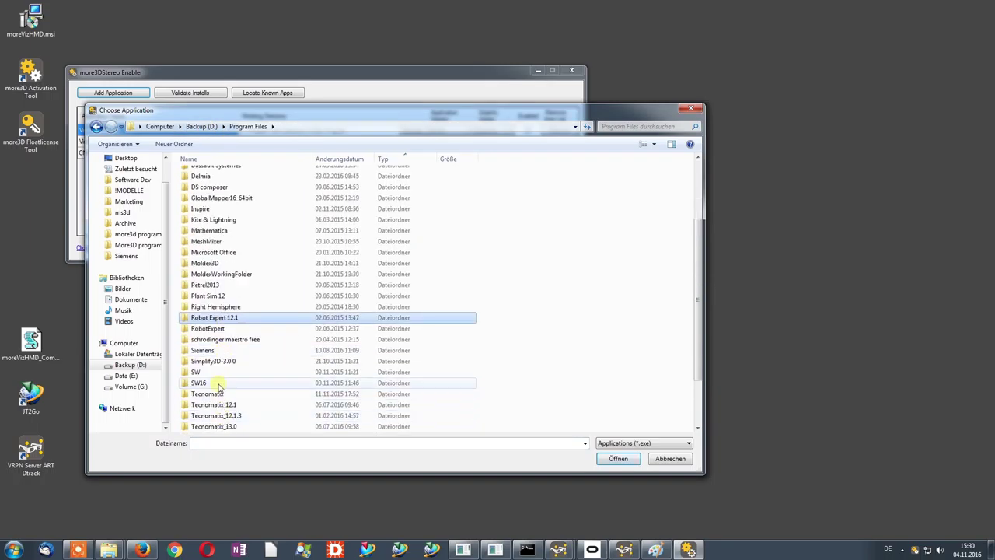
double_click(216, 350)
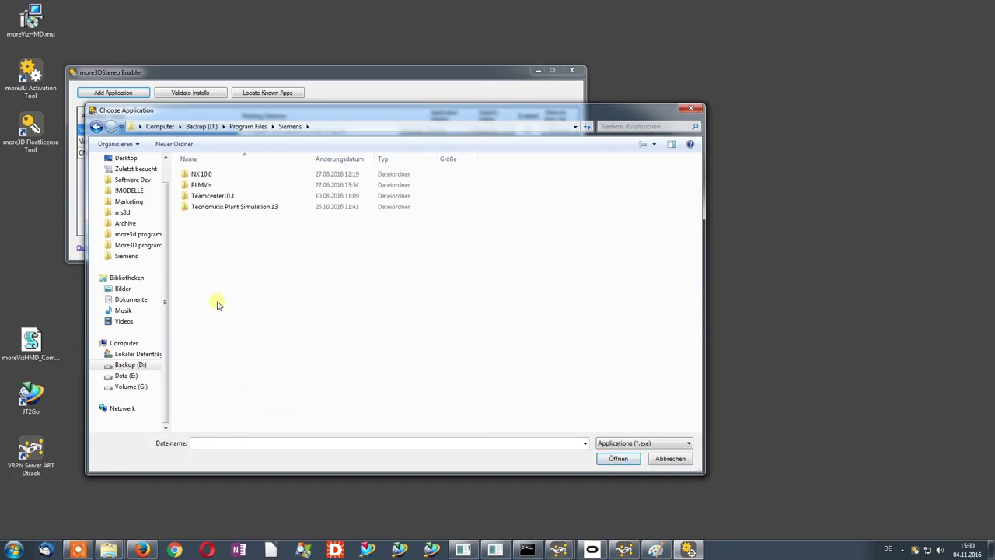
double_click(216, 174)
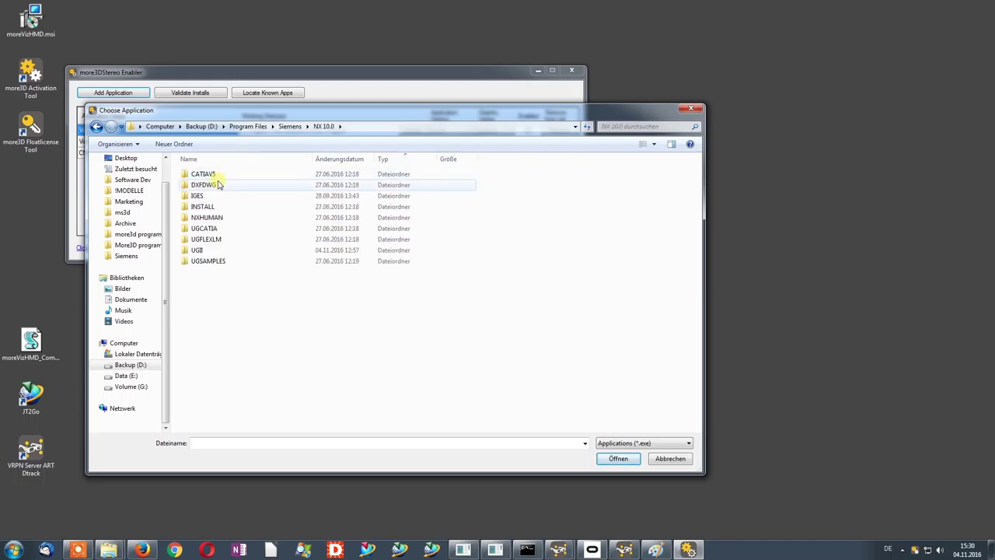
left_click(212, 253)
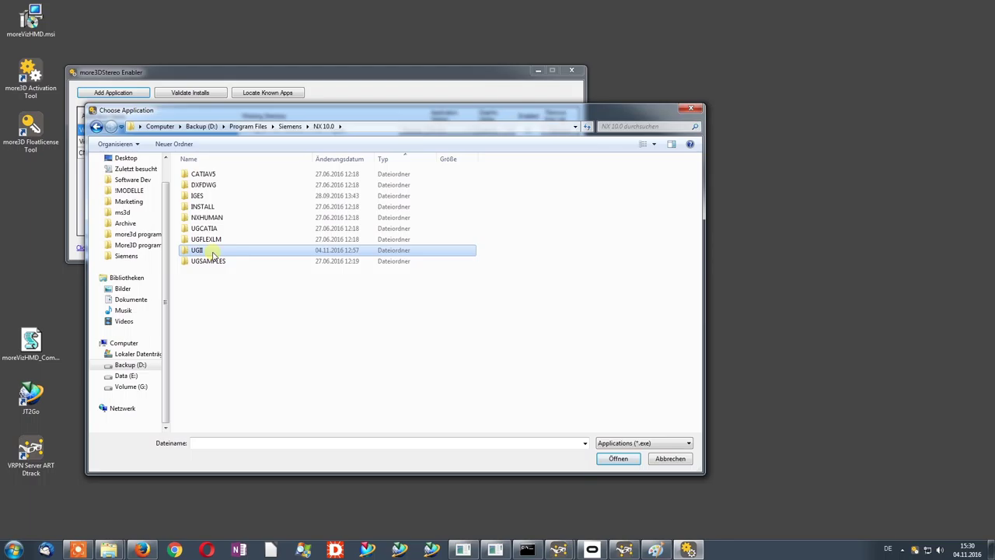
double_click(213, 254)
Step: Add ugraf.exe to the list and enable stereo for it, allowing the backup copy
scroll(391, 369, "down", 5)
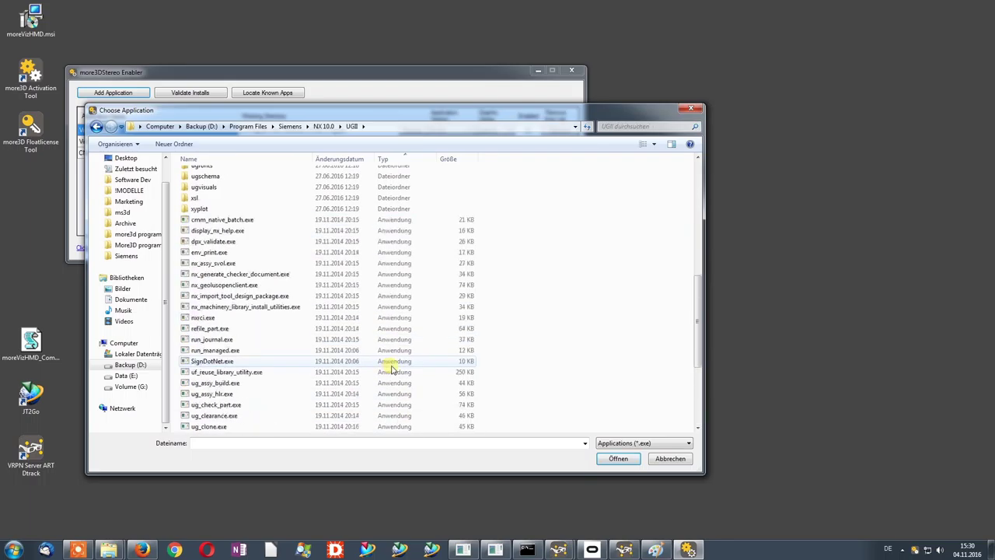
scroll(373, 357, "down", 5)
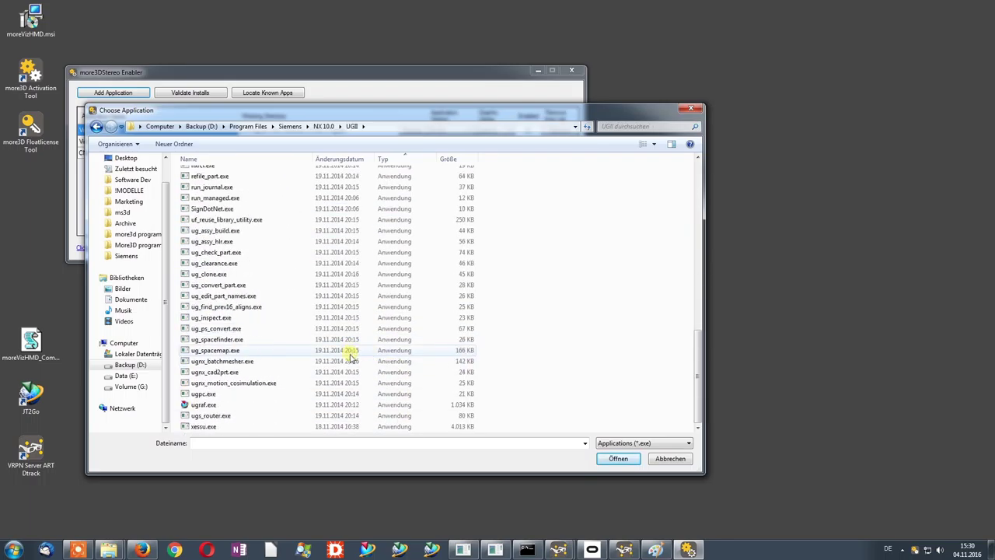
left_click(259, 406)
double_click(259, 407)
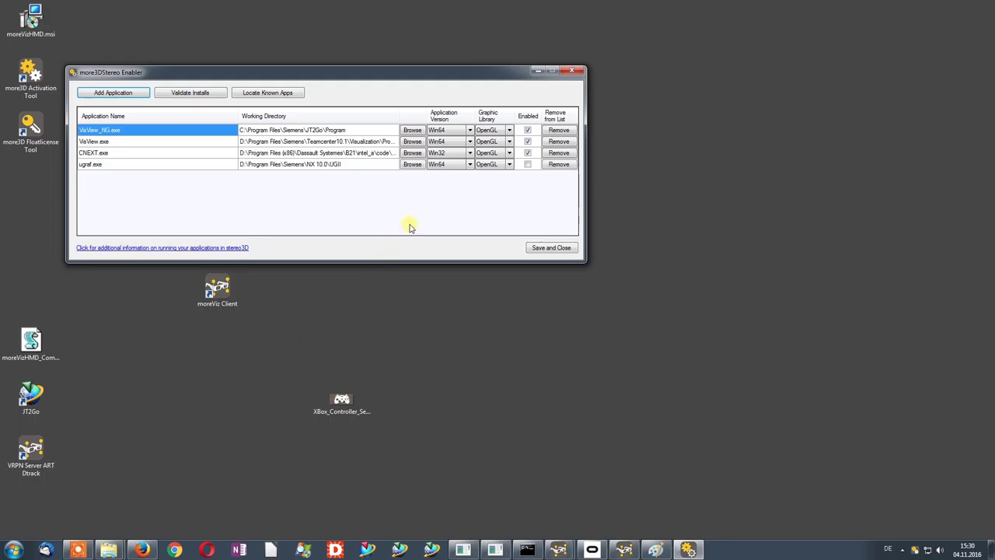
left_click(527, 164)
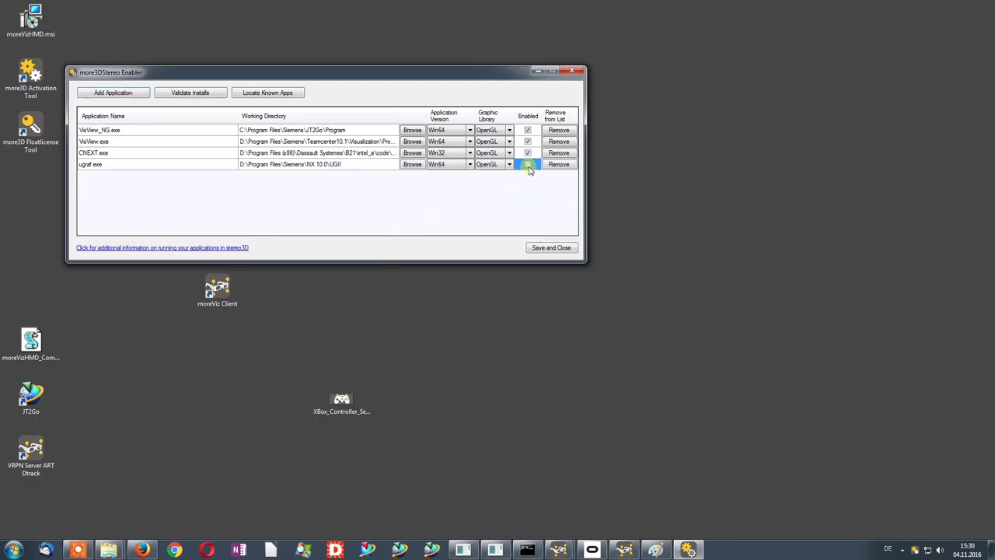
left_click(518, 322)
Step: Add PlantSimulation13.exe from Siemens\Tecnomatix Plant Simulation 13 and enable stereo, allowing the backup copy
left_click(152, 130)
left_click(134, 95)
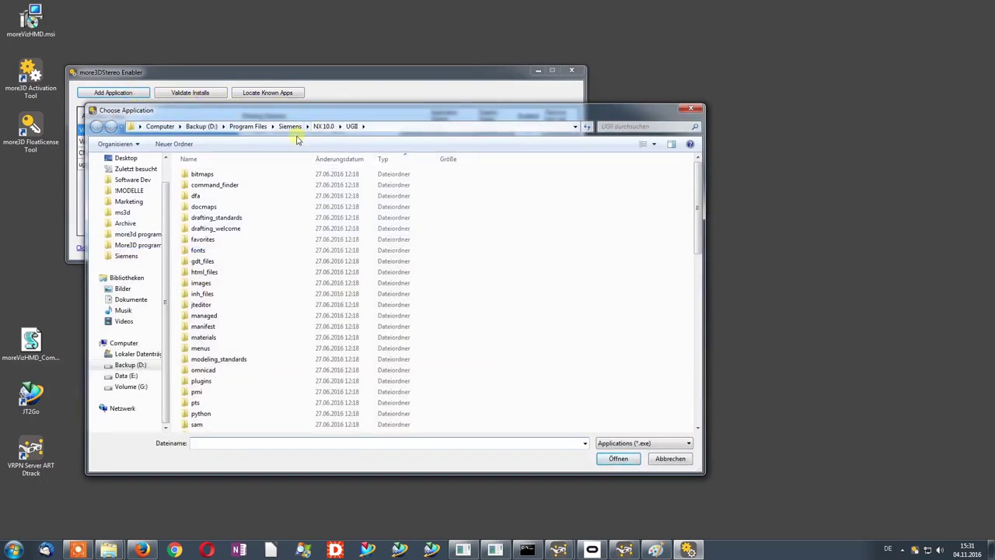
left_click(292, 127)
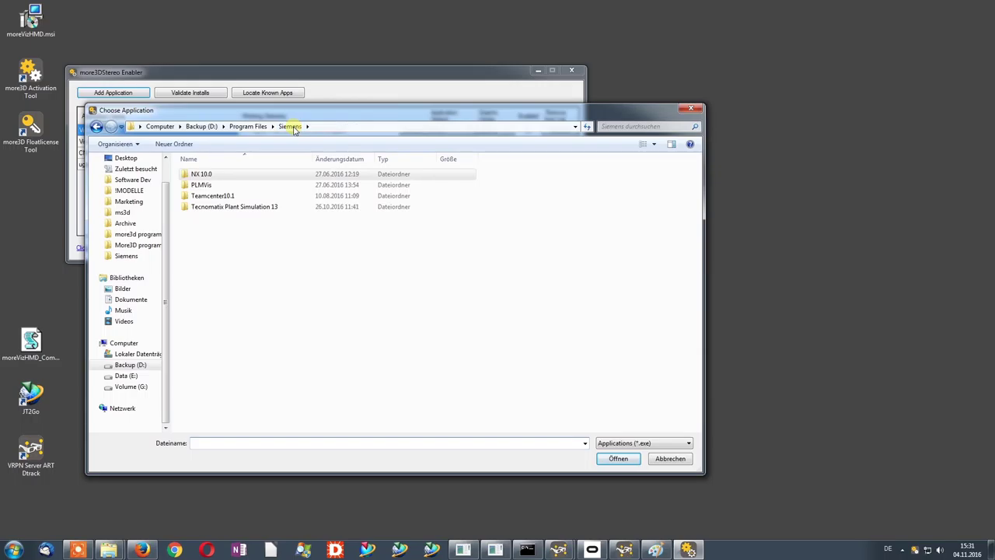
left_click(250, 212)
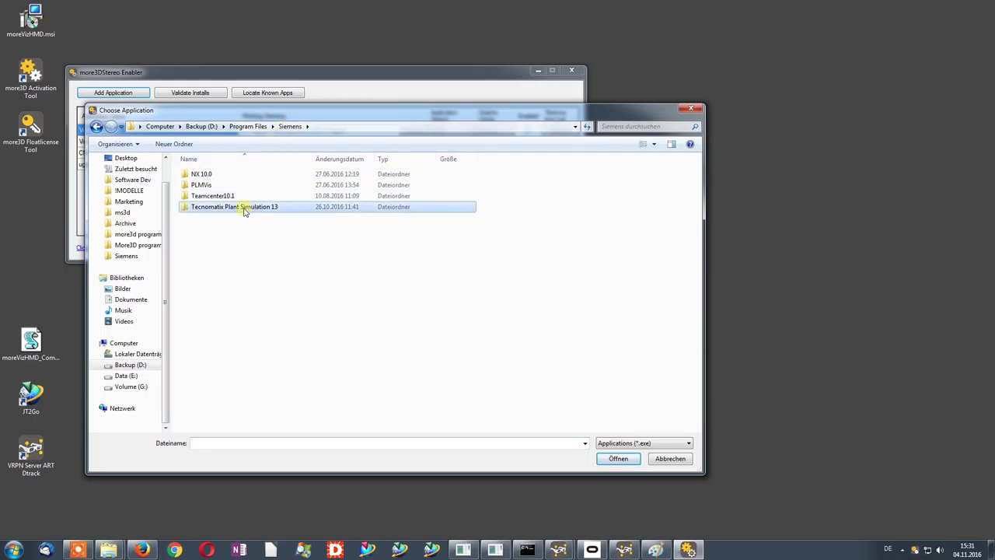
double_click(243, 209)
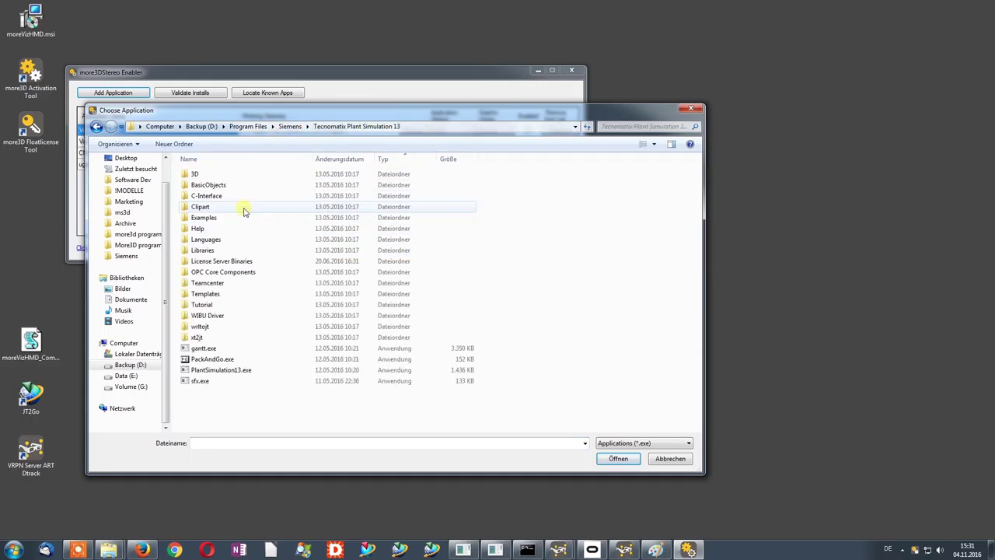
left_click(241, 373)
double_click(241, 371)
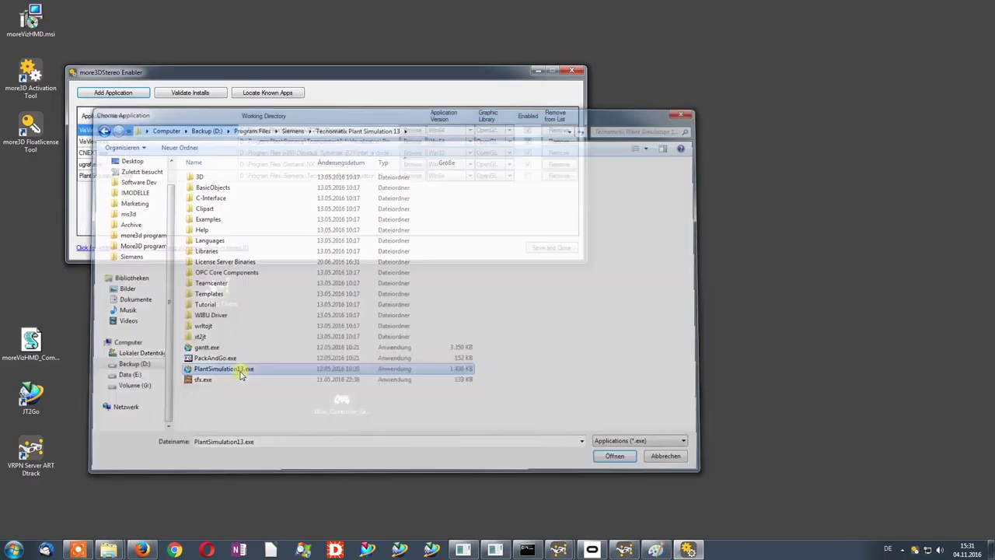
left_click(528, 177)
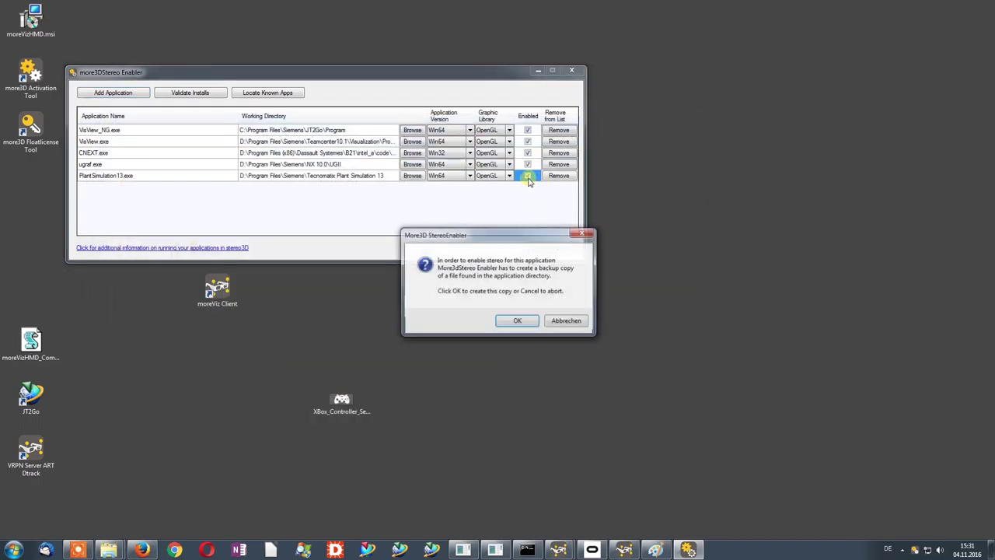
left_click(510, 322)
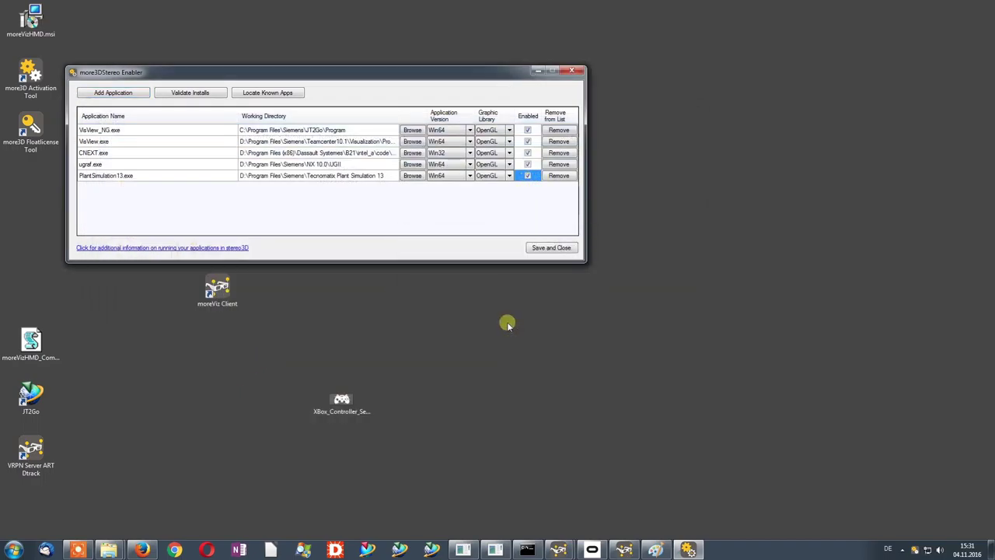
Step: Add VEViewer.exe from C:\Programme (x86)\SAP\SAP 3D Visual Enterprise Viewer to the list
left_click(132, 94)
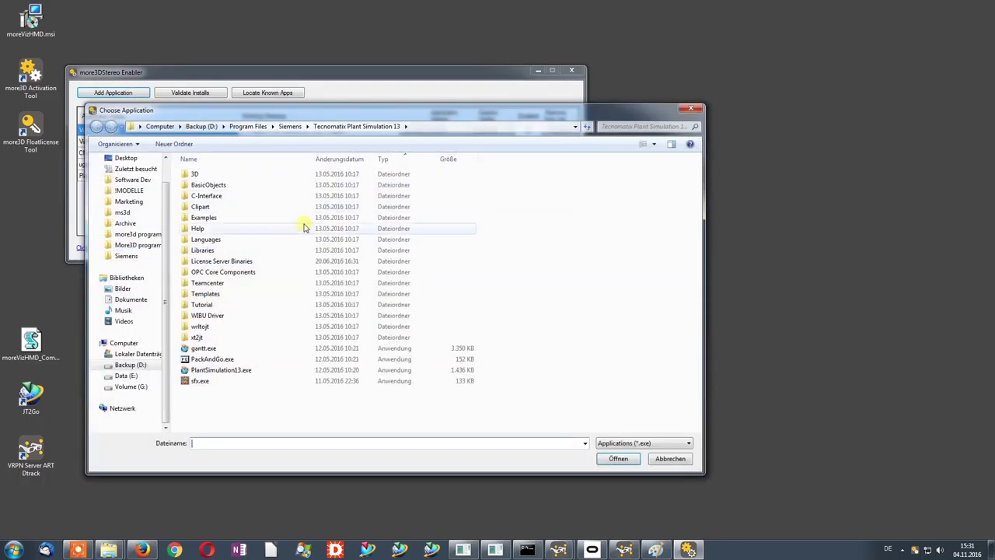
left_click(136, 354)
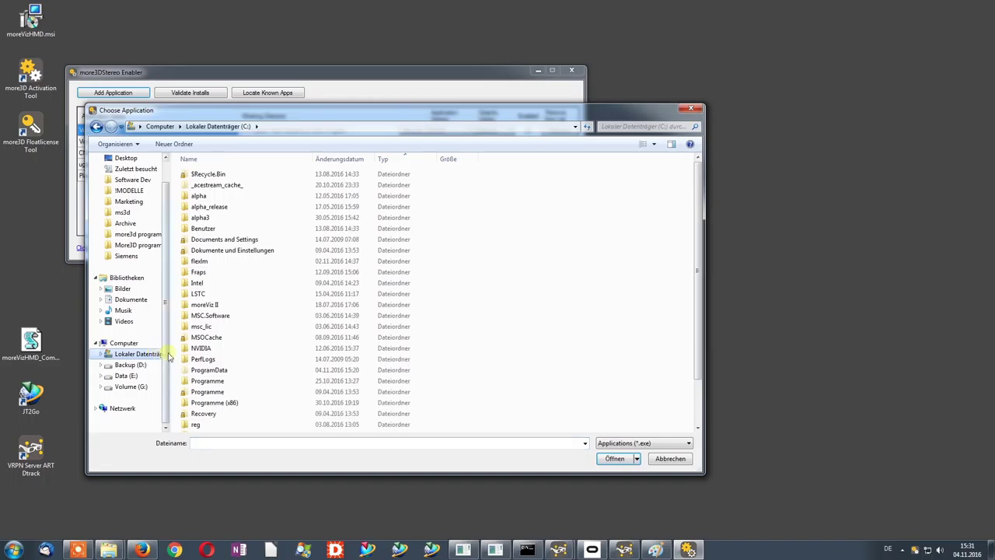
double_click(262, 402)
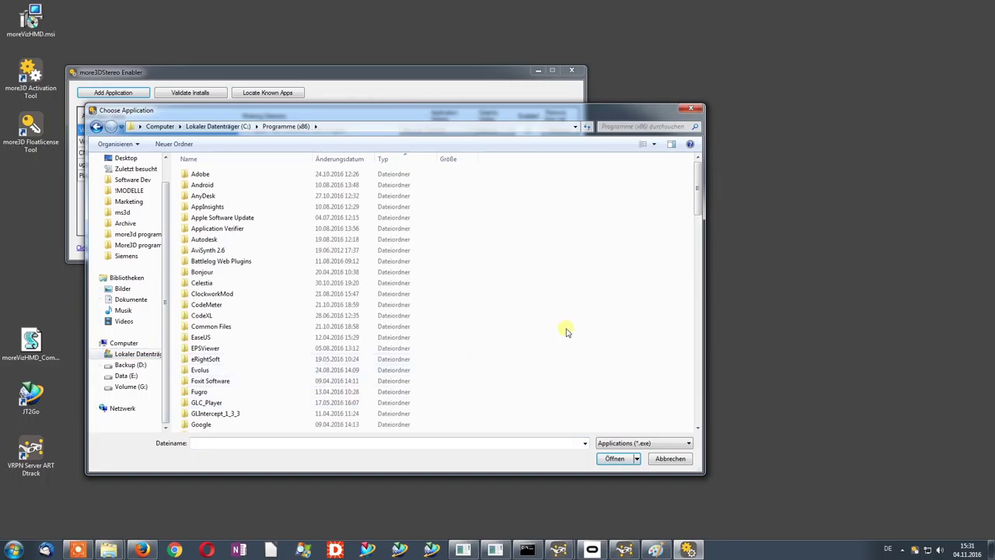
scroll(487, 330, "down", 2)
scroll(487, 330, "down", 12)
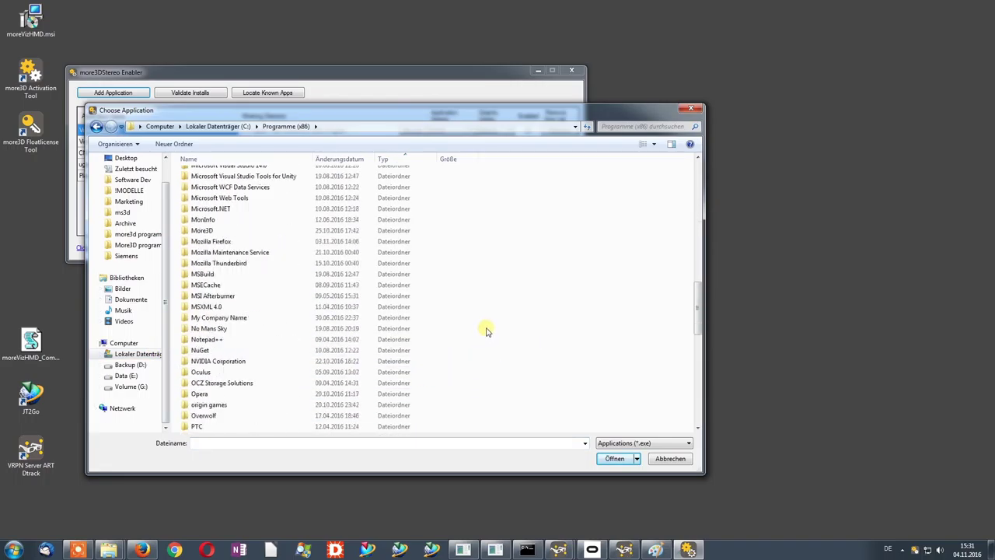
scroll(485, 331, "down", 6)
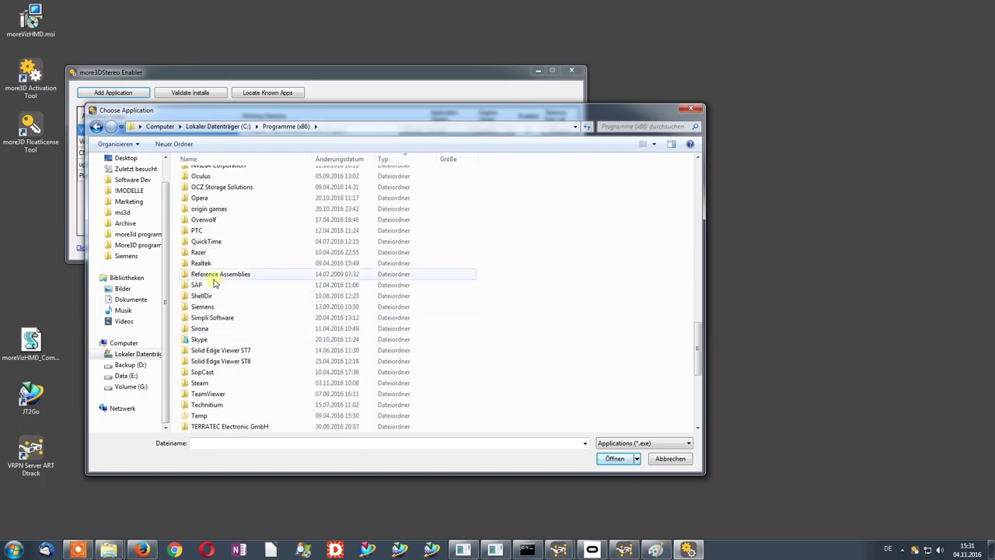
left_click(216, 285)
double_click(216, 285)
double_click(216, 176)
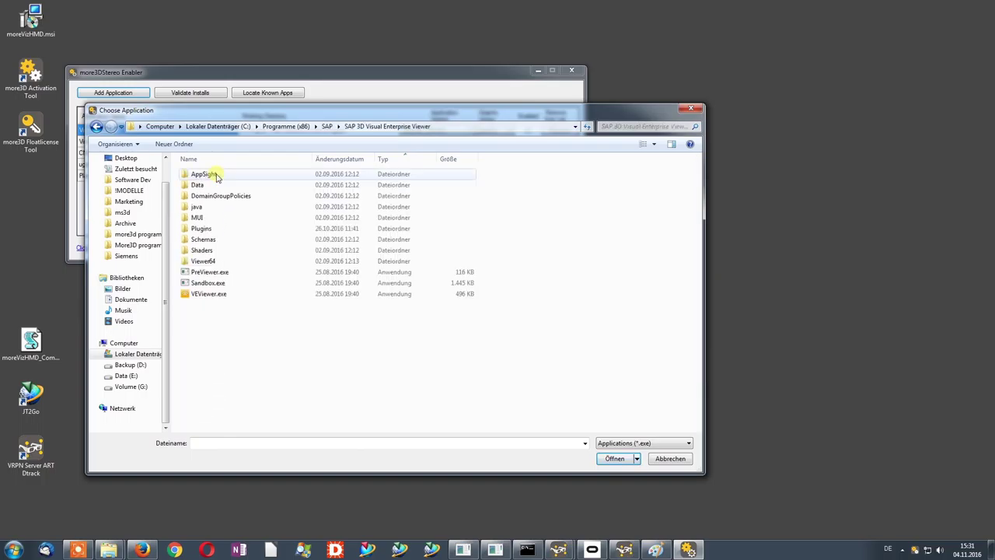
double_click(216, 294)
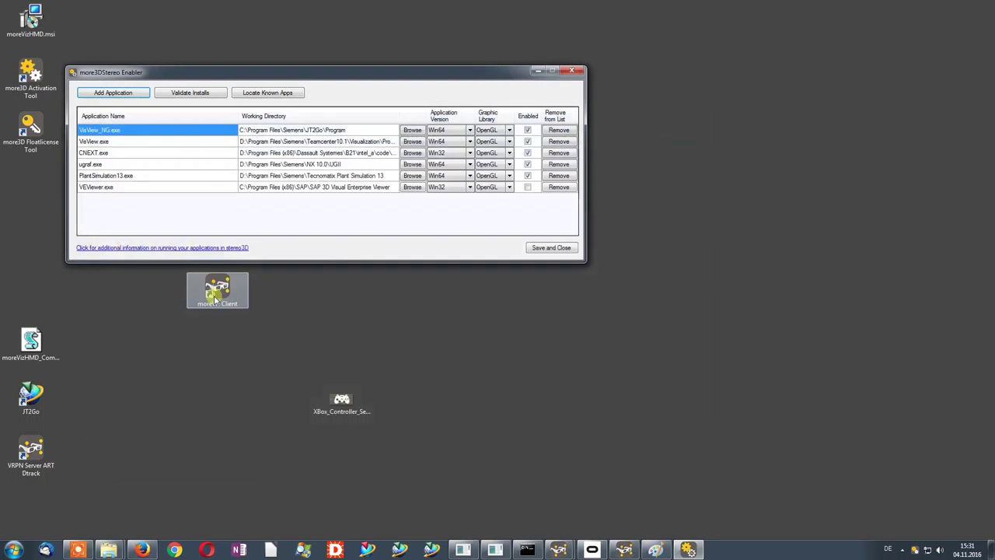
Step: Set VEViewer.exe's working folder to the SAP 3D Visual Enterprise Viewer Plugins subfolder
left_click(417, 190)
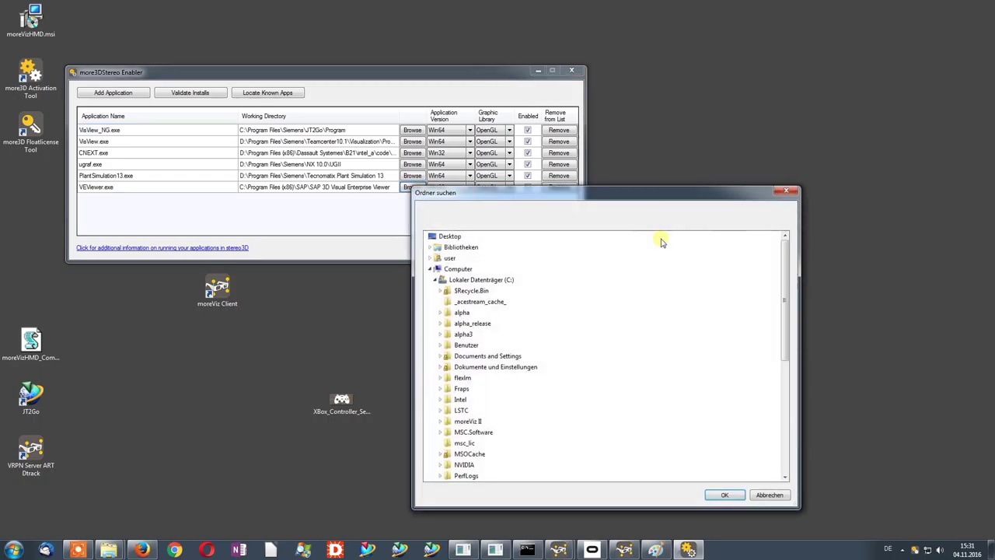
scroll(787, 300, "down", 1)
left_click_drag(787, 300, 785, 365)
left_click(491, 377)
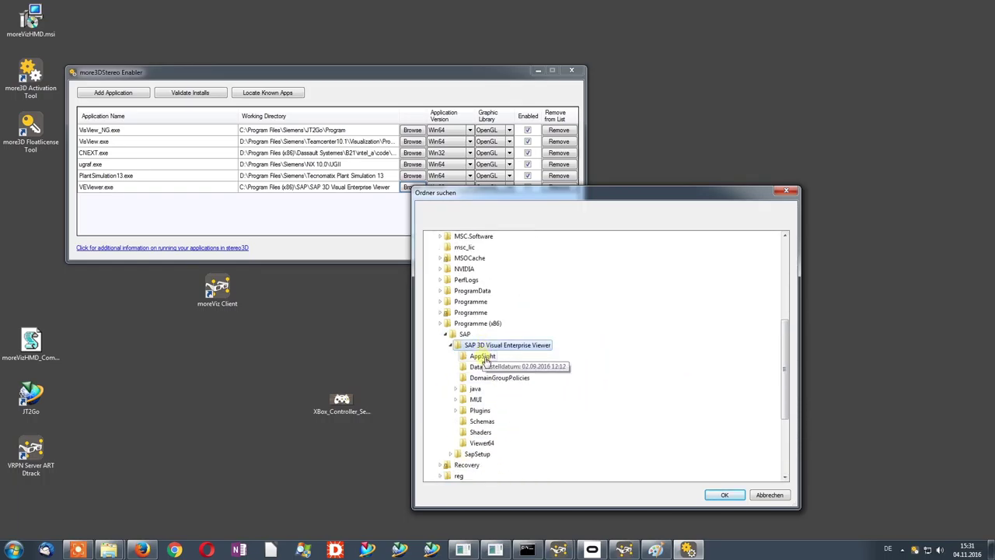
left_click(479, 410)
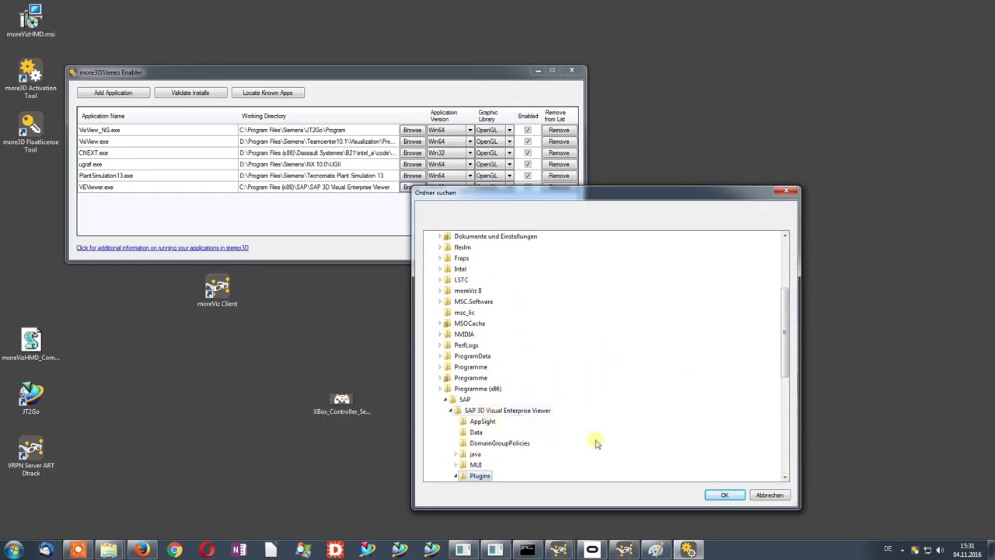
left_click(727, 495)
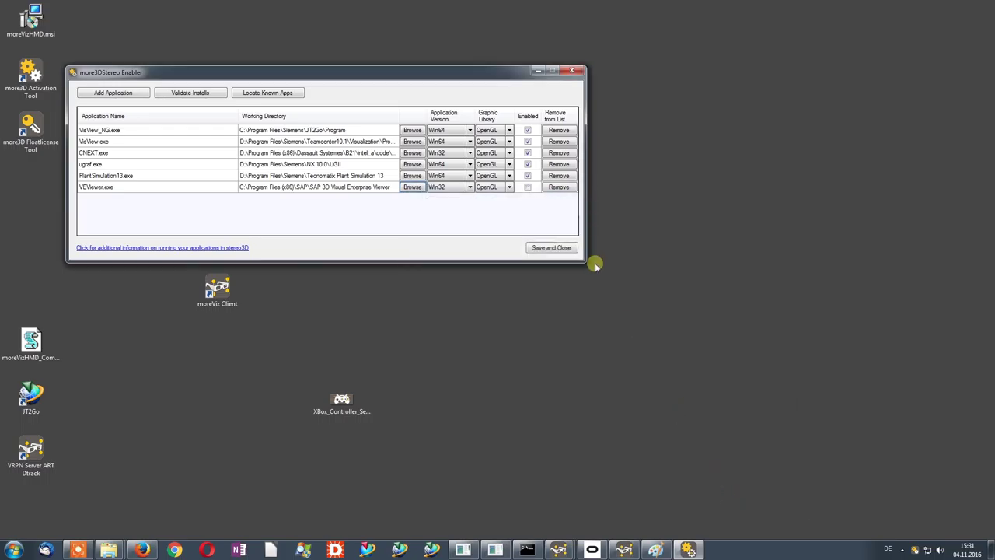
Step: Enable stereo for VEViewer.exe, allow the backup copy, then save and close the list
left_click(528, 188)
left_click(528, 187)
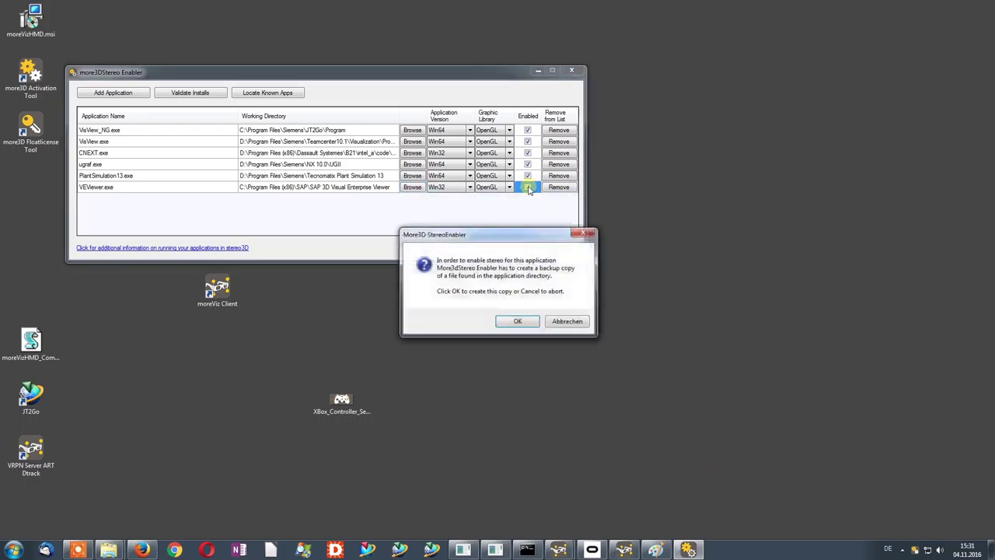
left_click(519, 322)
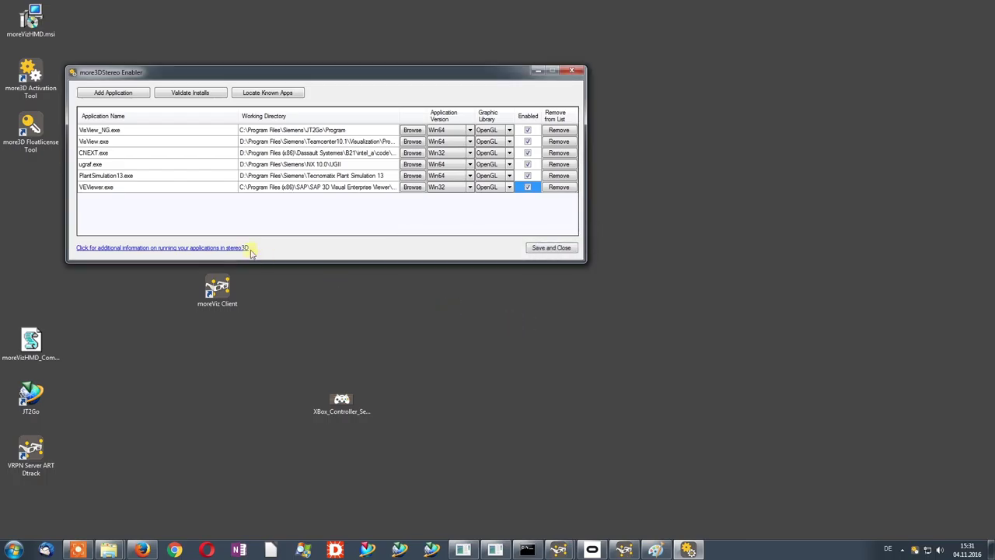
left_click_drag(138, 163, 146, 187)
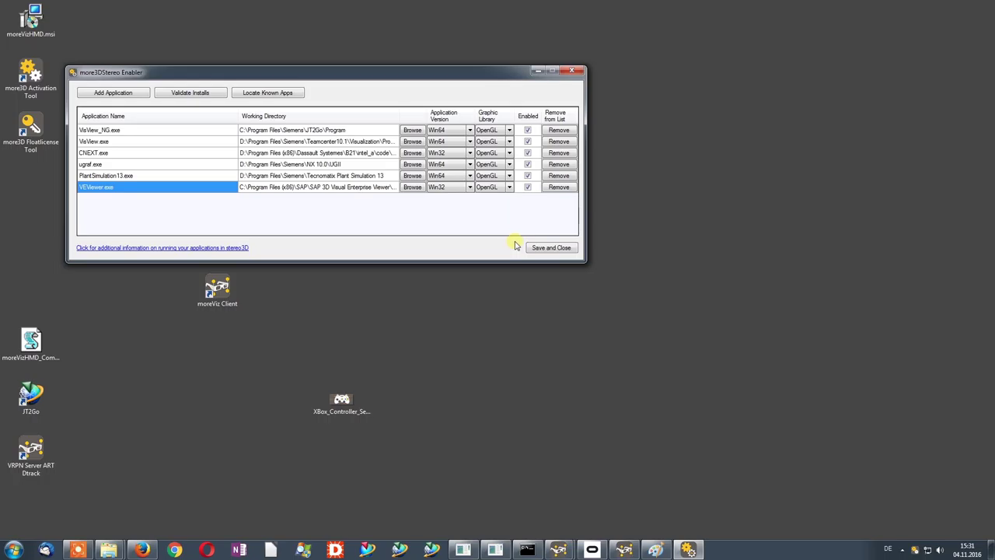
left_click(554, 248)
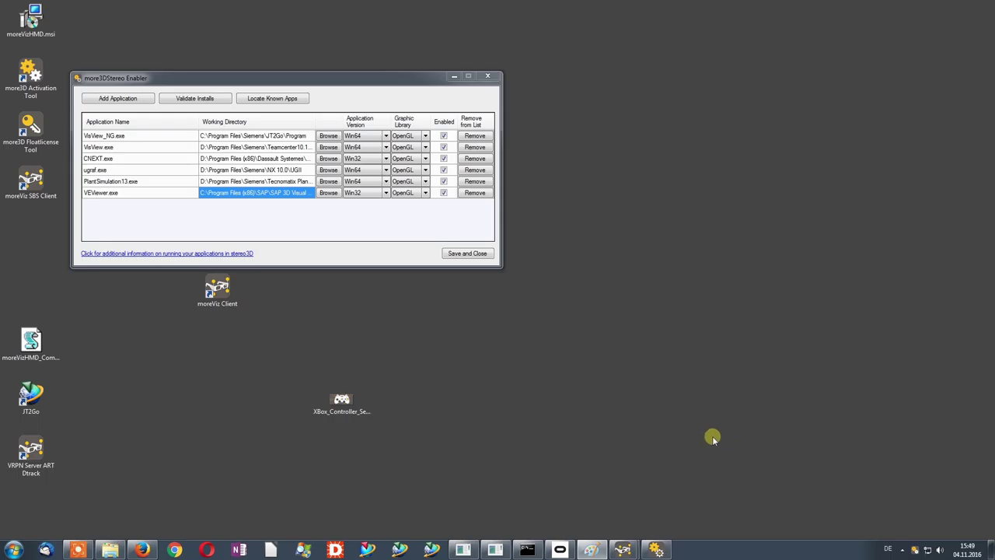
Step: Launch the moreViz SBS Client and move its viewer window to the right side of the desktop
double_click(31, 180)
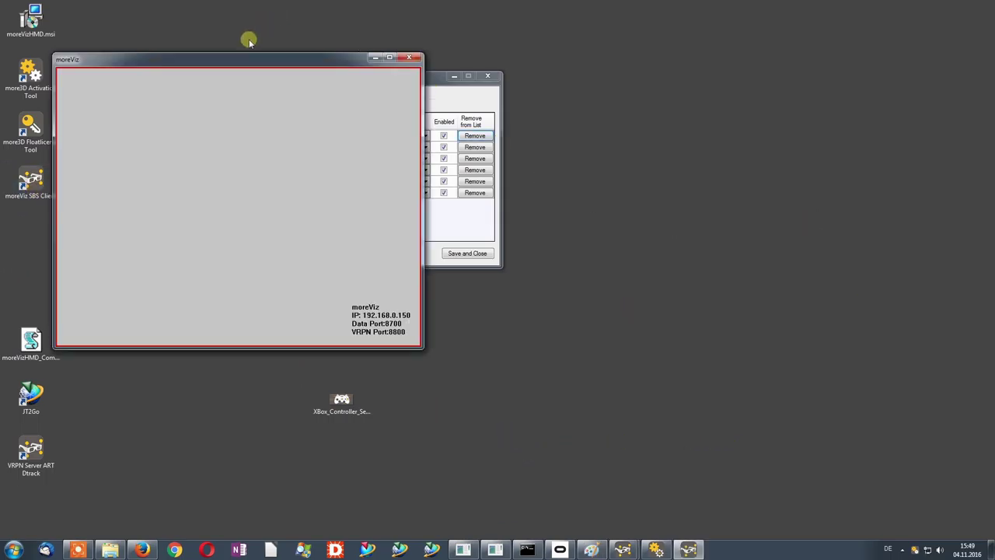
left_click_drag(225, 60, 779, 236)
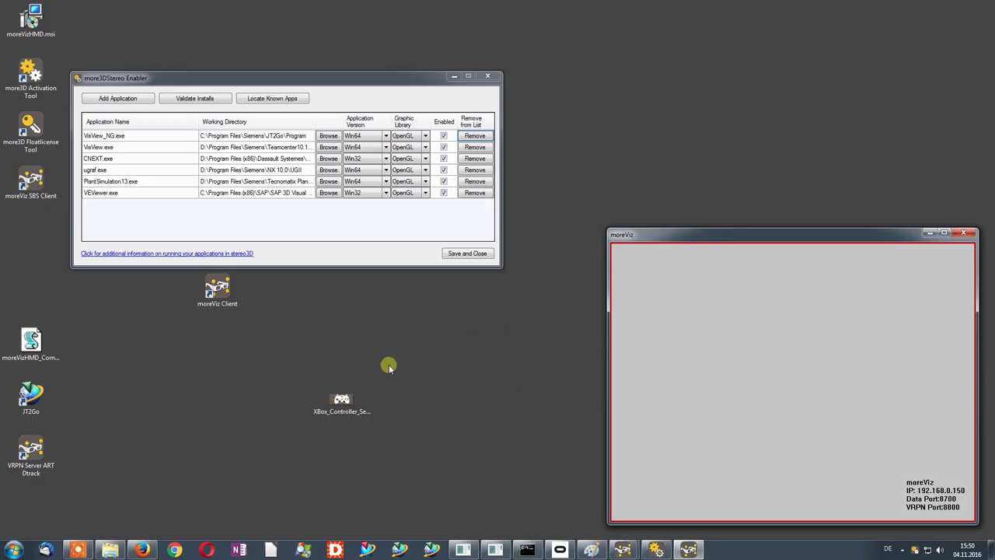
double_click(32, 396)
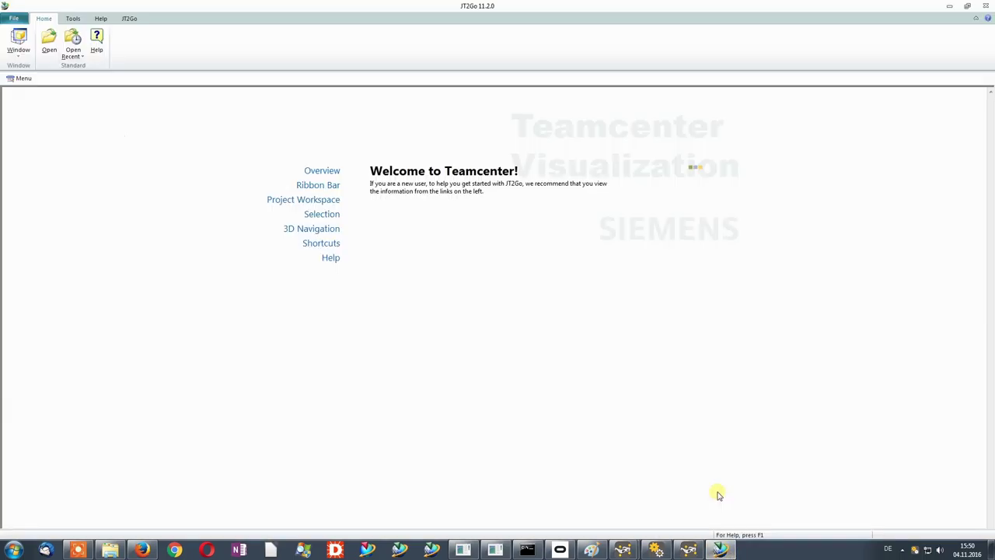
Step: Open the recent DSV Engine.jt in a restored JT2Go window, orbit it obliquely, then close JT2Go
left_click_drag(622, 6, 312, 54)
left_click(88, 71)
left_click(187, 104)
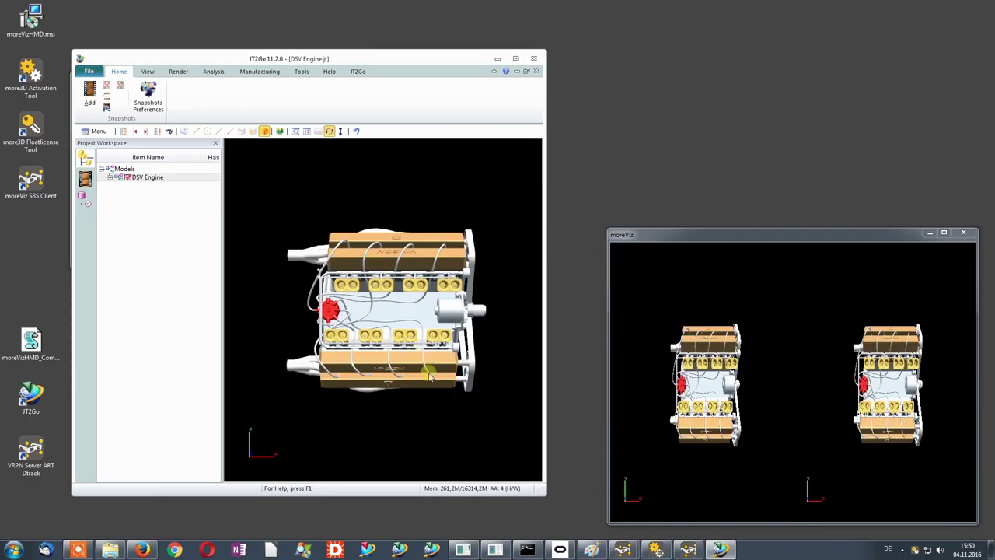
left_click_drag(356, 284, 389, 345)
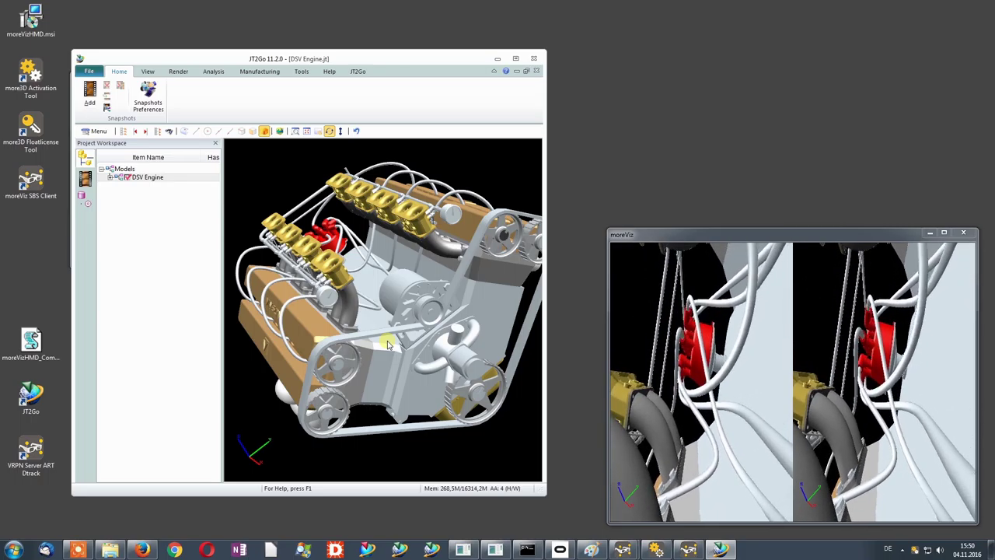
left_click(534, 58)
Step: Launch SAP 3D Visual Enterprise Viewer via Start search 'sap' and open the recent NitroEngineA.vds
key("super")
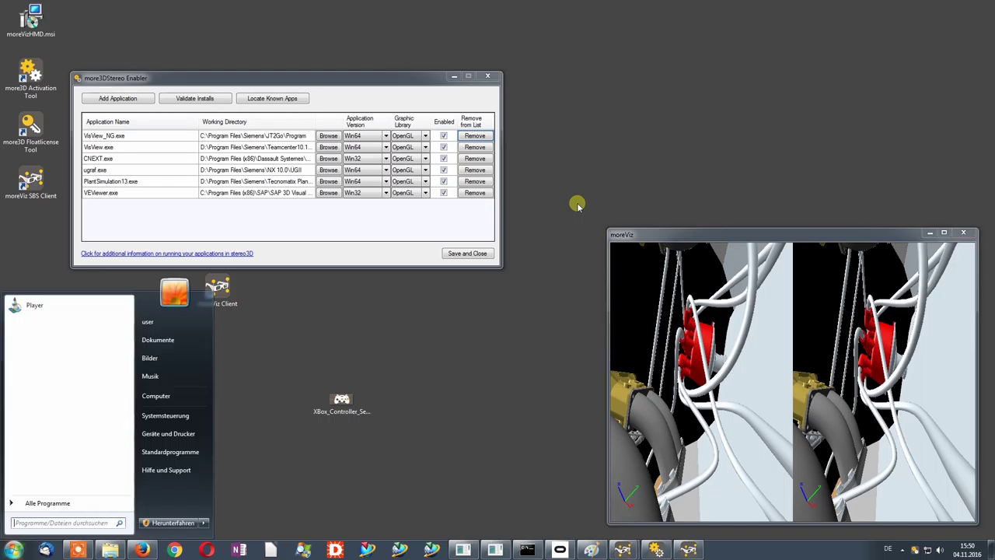
type("sap")
key("Return")
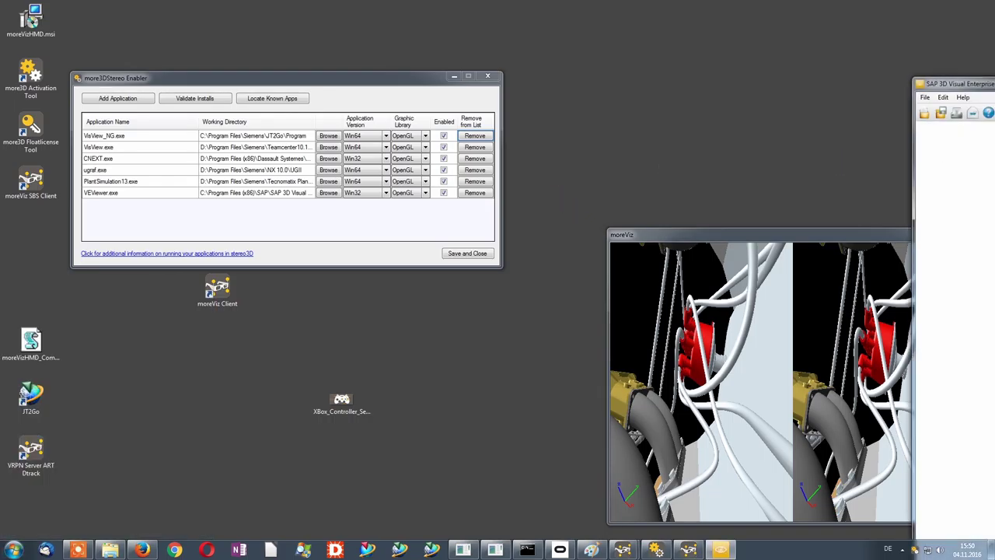
left_click_drag(964, 83, 153, 39)
left_click(50, 49)
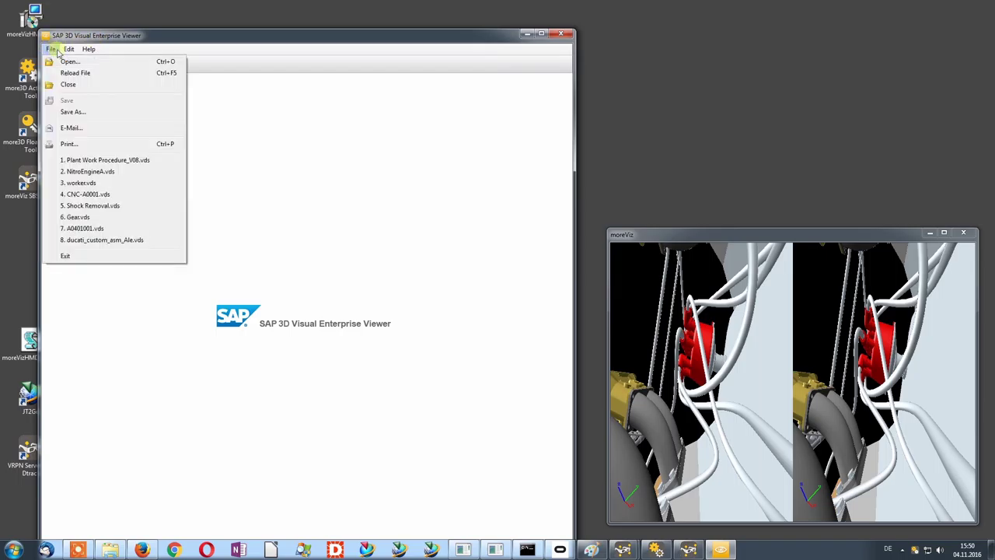
left_click(82, 171)
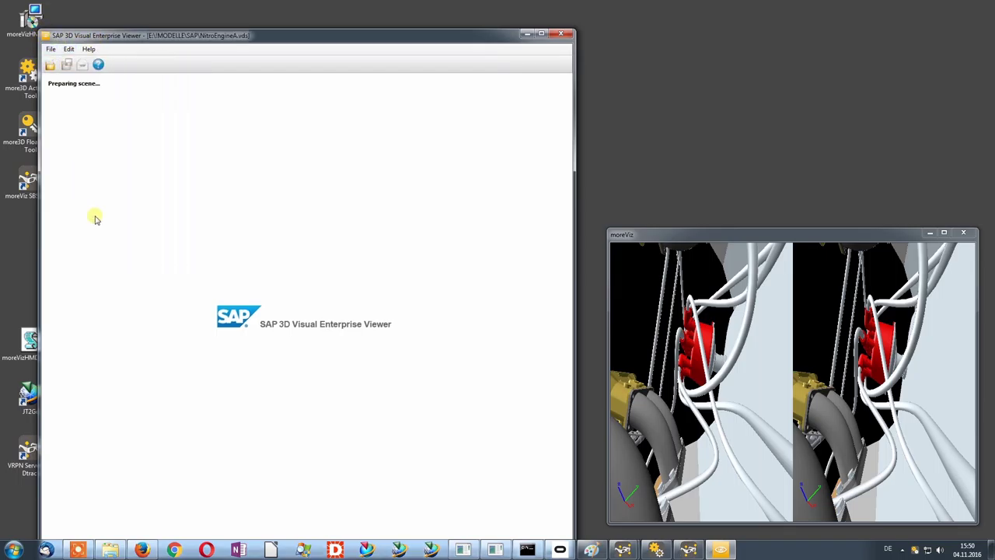
left_click_drag(202, 42, 200, 35)
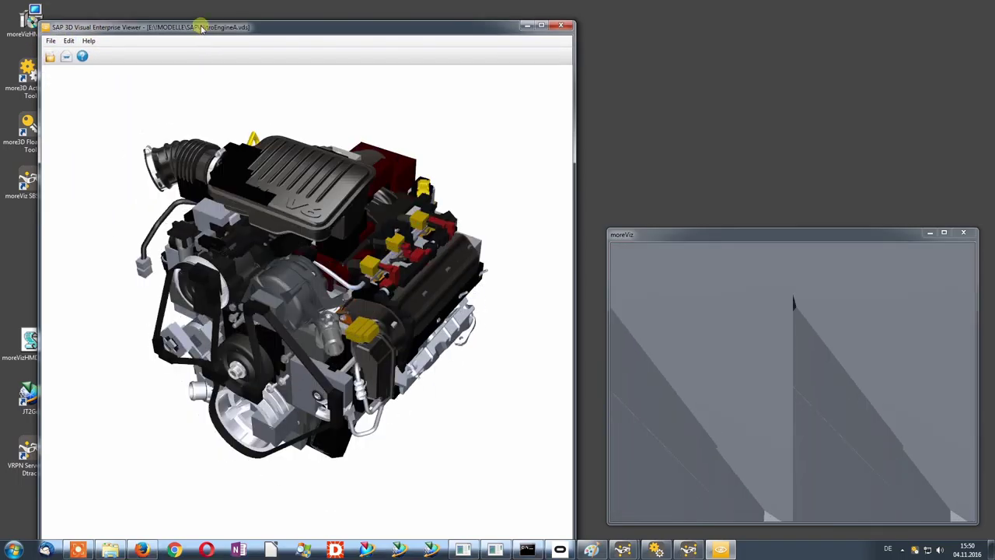
Step: Play the Fully Exploded Engine > Exploded step, then close the SAP viewer
mouse_move(52, 74)
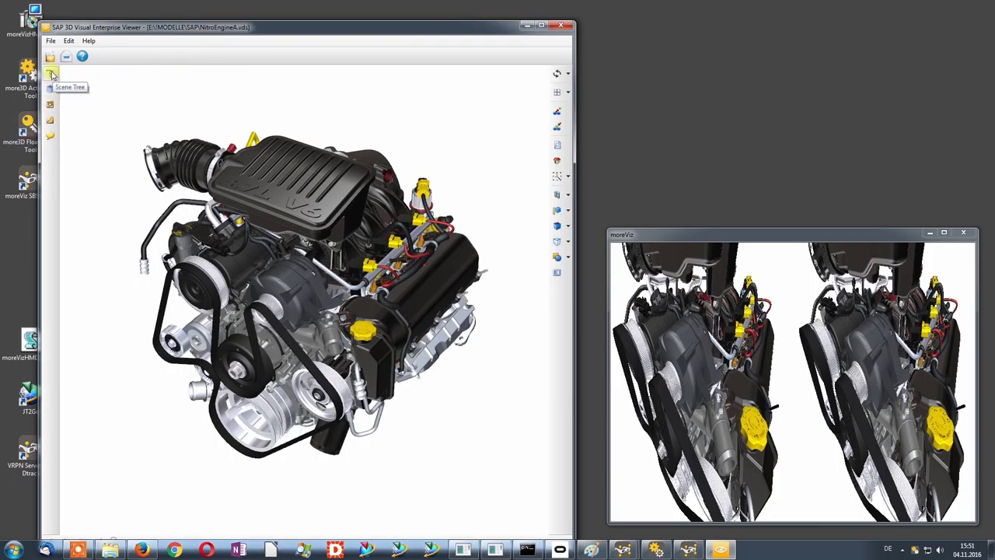
left_click(50, 120)
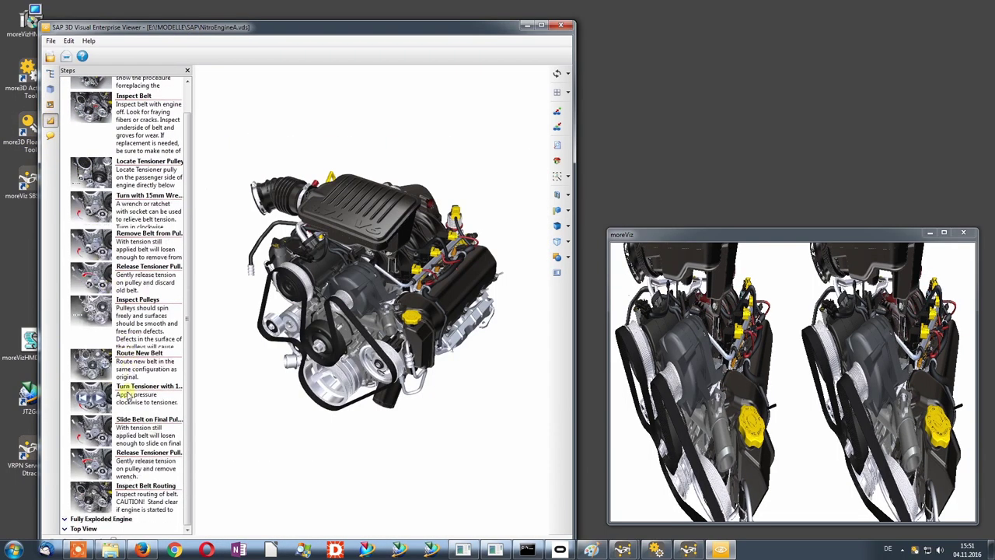
left_click(66, 519)
left_click(95, 524)
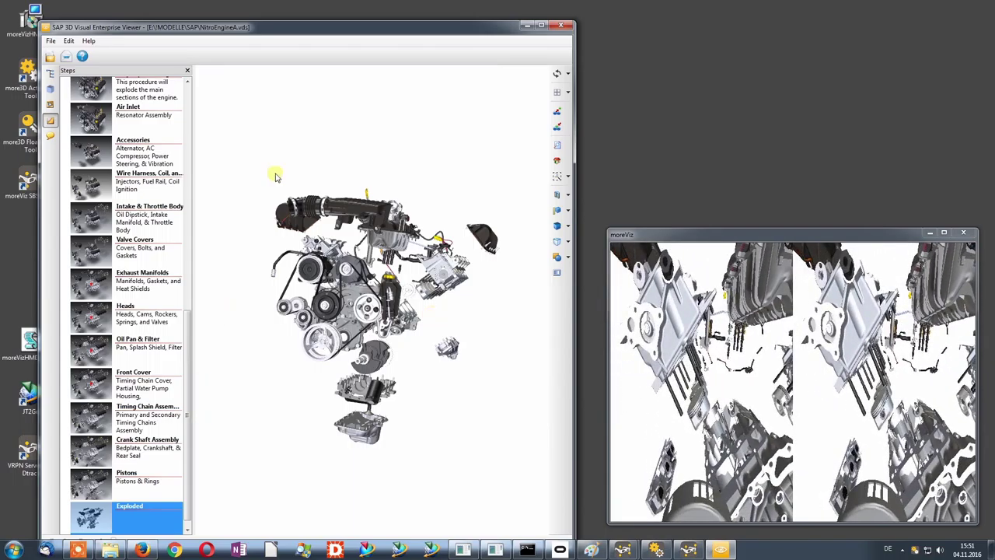
left_click(555, 25)
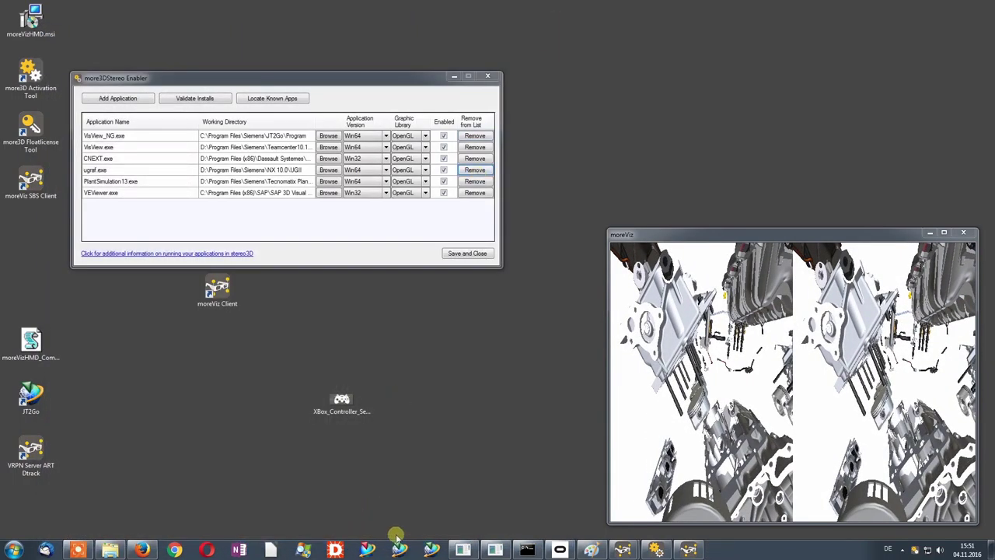
Step: Launch NX 10.0, open the Morton M5 engine from History, then orbit it in perspective
right_click(398, 547)
left_click(376, 511)
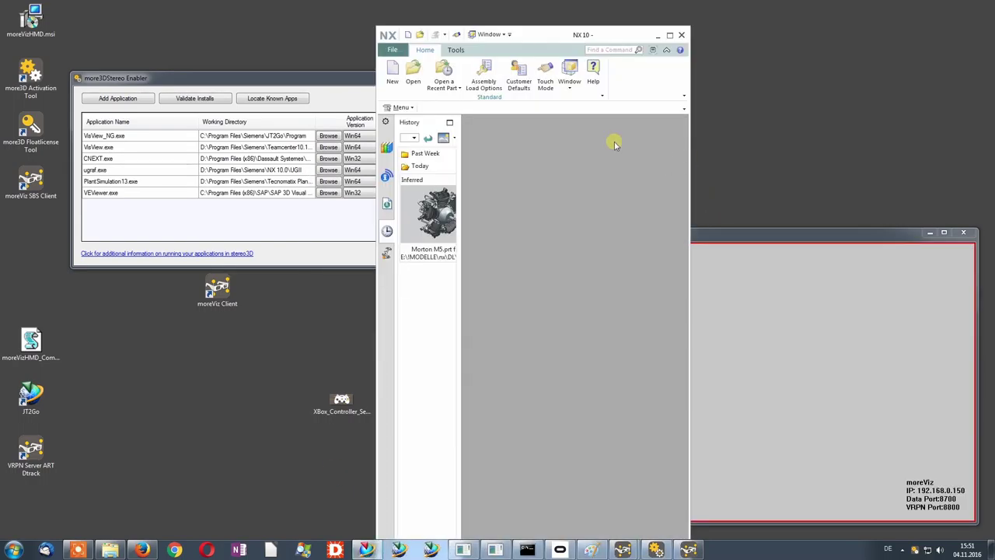
left_click_drag(536, 36, 289, 68)
left_click(169, 249)
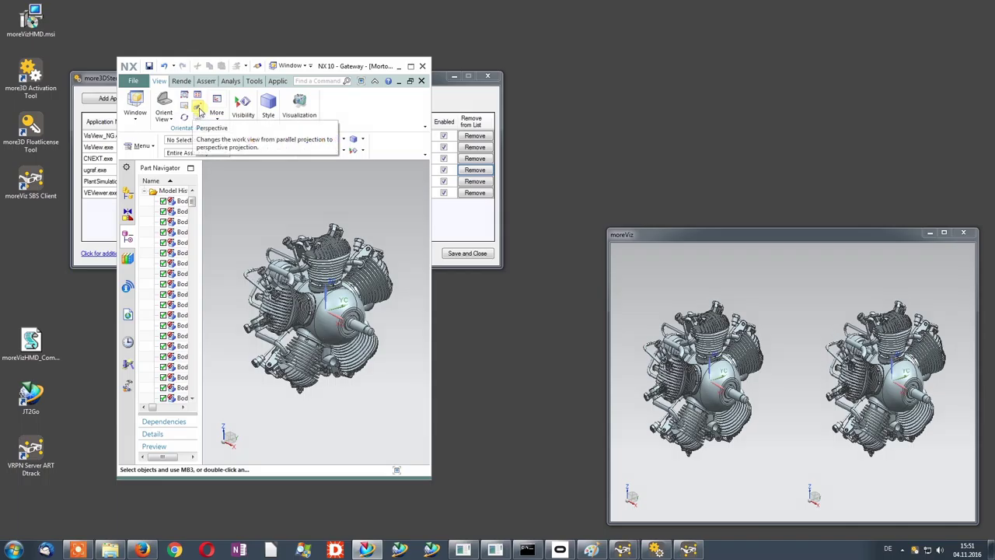
left_click(200, 111)
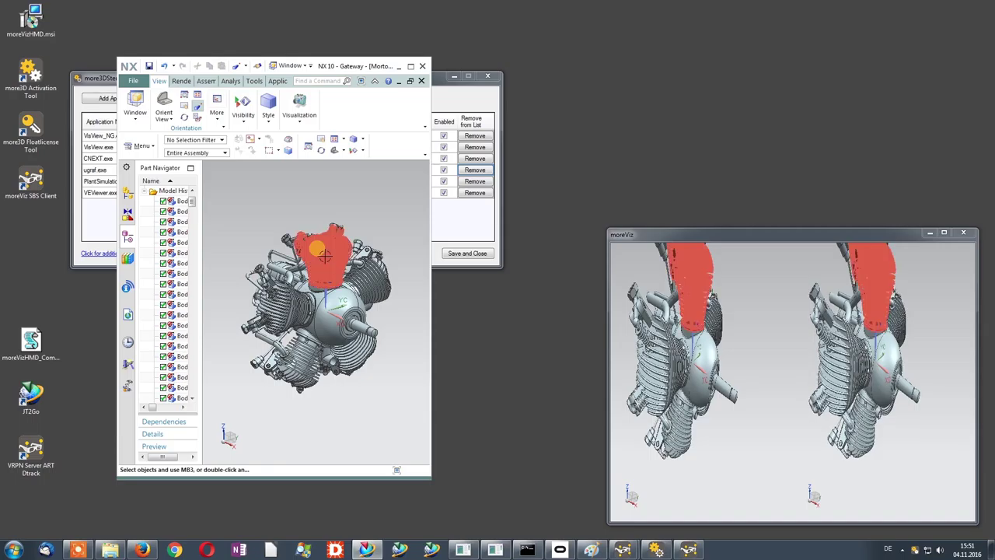
middle_click_drag(352, 199, 371, 190)
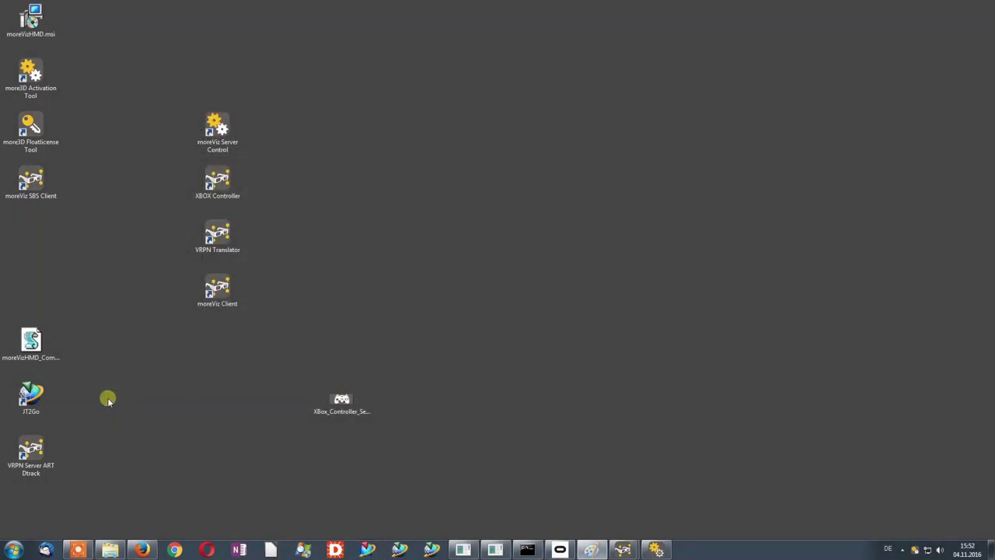
Step: Launch JT2Go in a restored window and reopen DSV Engine.jt from the recent files
left_click(41, 393)
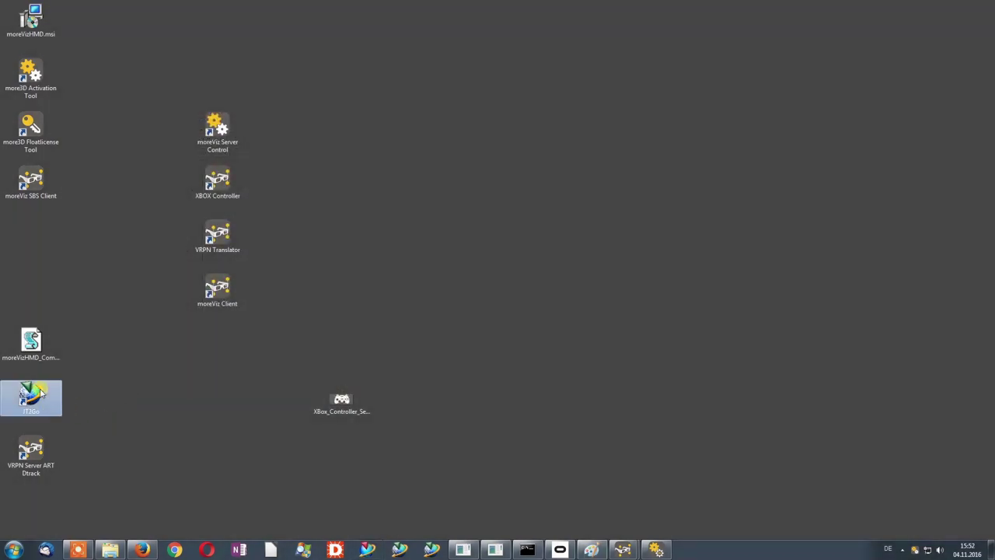
double_click(40, 392)
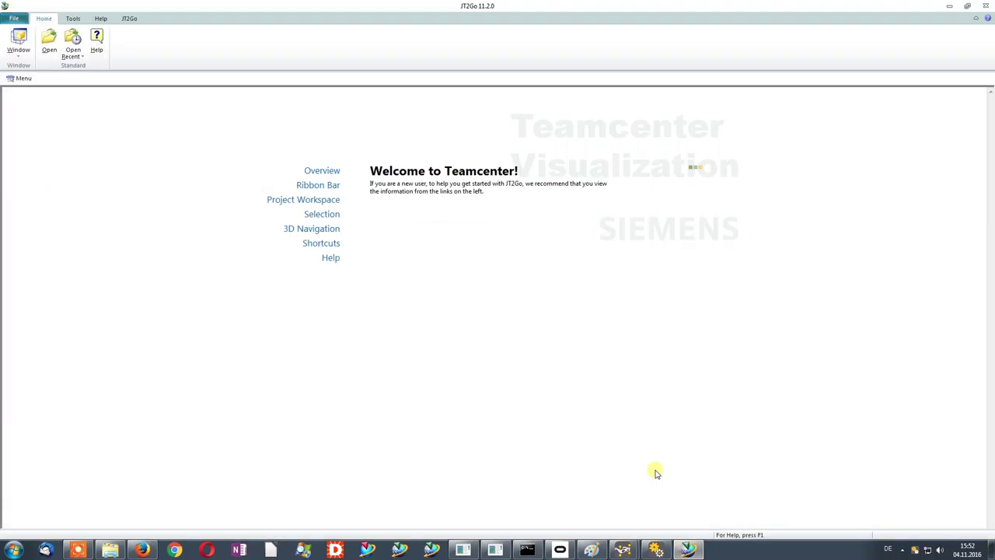
left_click_drag(482, 5, 394, 31)
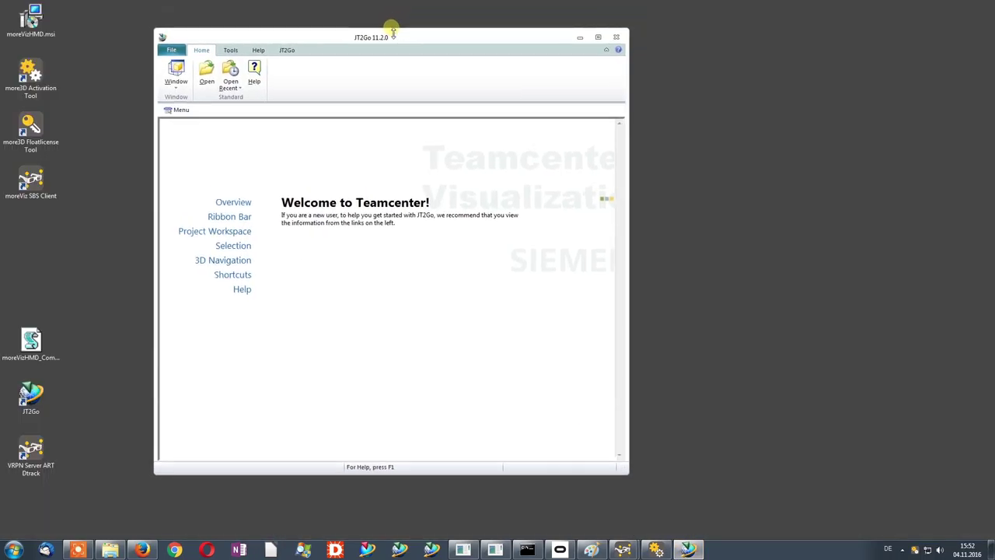
left_click(172, 51)
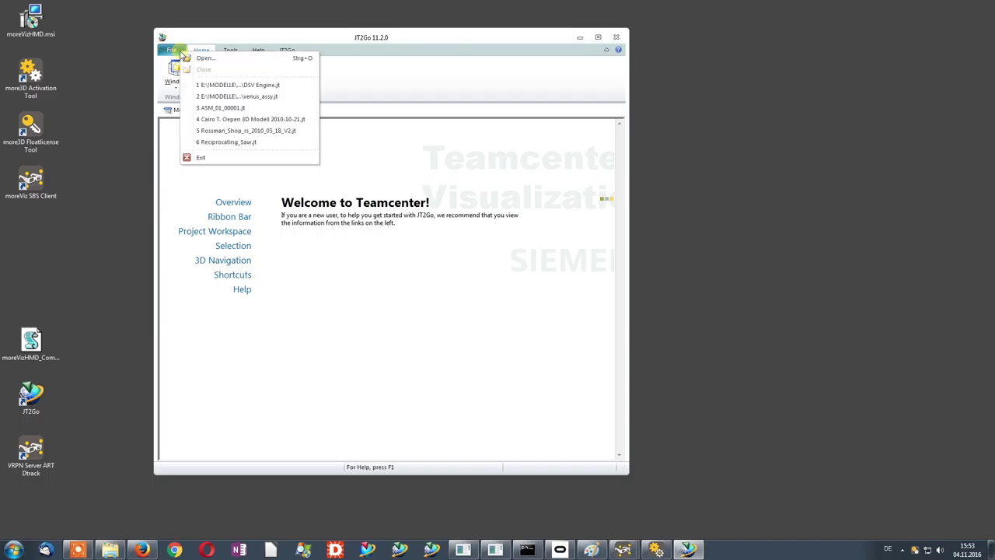
left_click(219, 86)
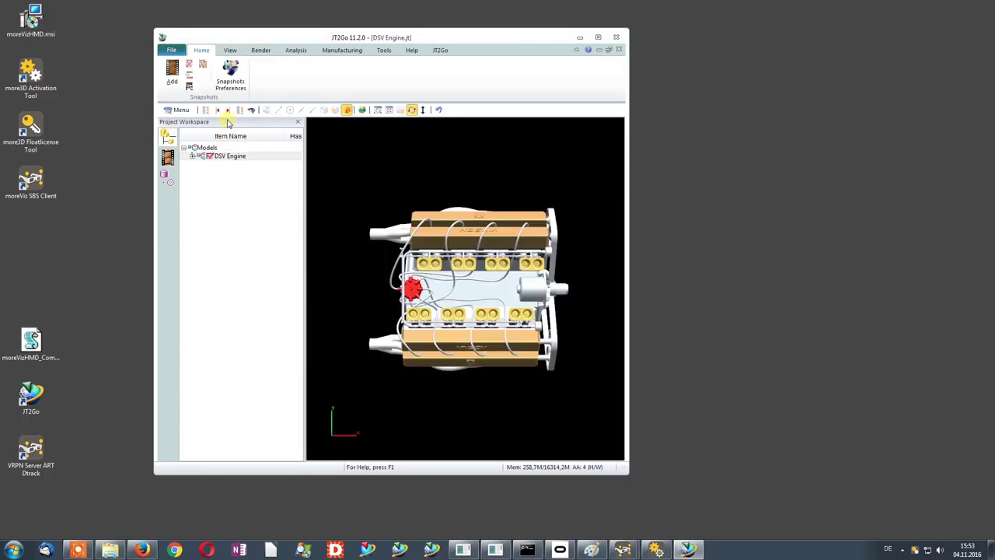
Step: Set JT2Go's effective OpenGL version to 1.5 under Performance > Troubleshoot, orbit the engine, then close JT2Go
right_click(344, 165)
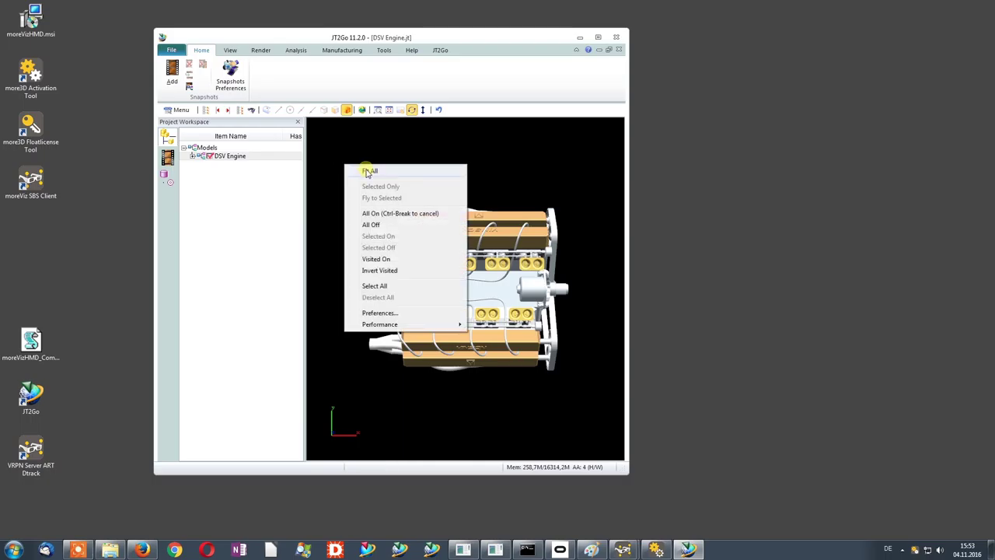
mouse_move(398, 326)
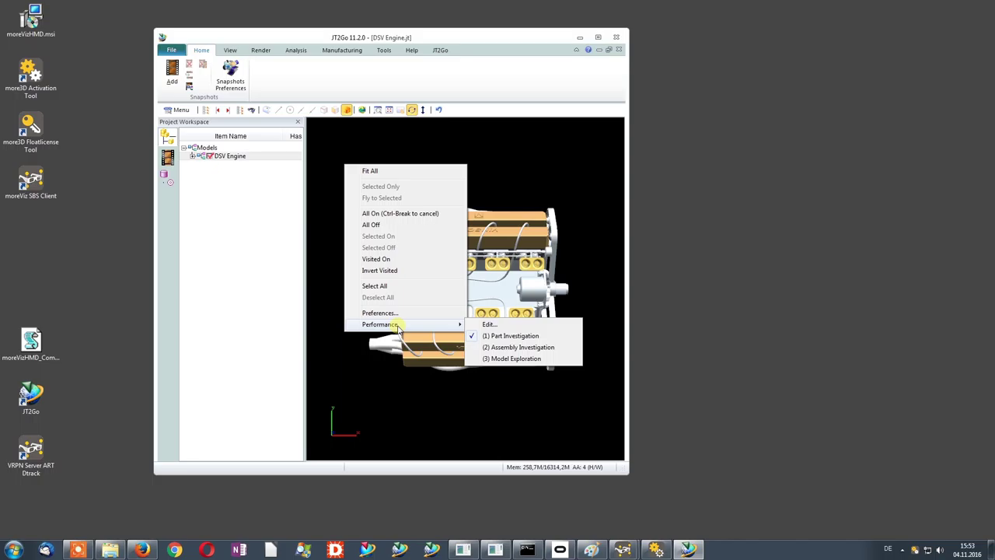
left_click(487, 325)
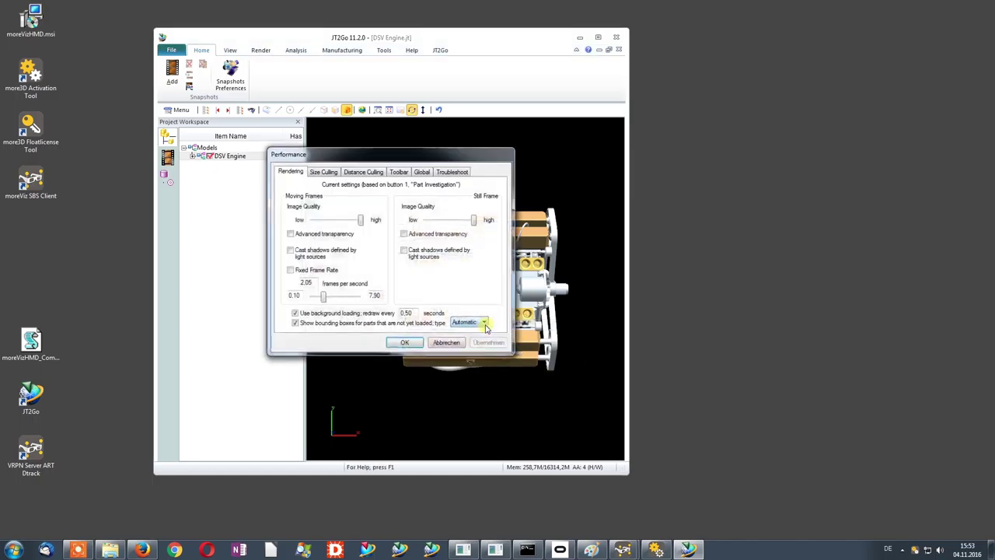
left_click(453, 172)
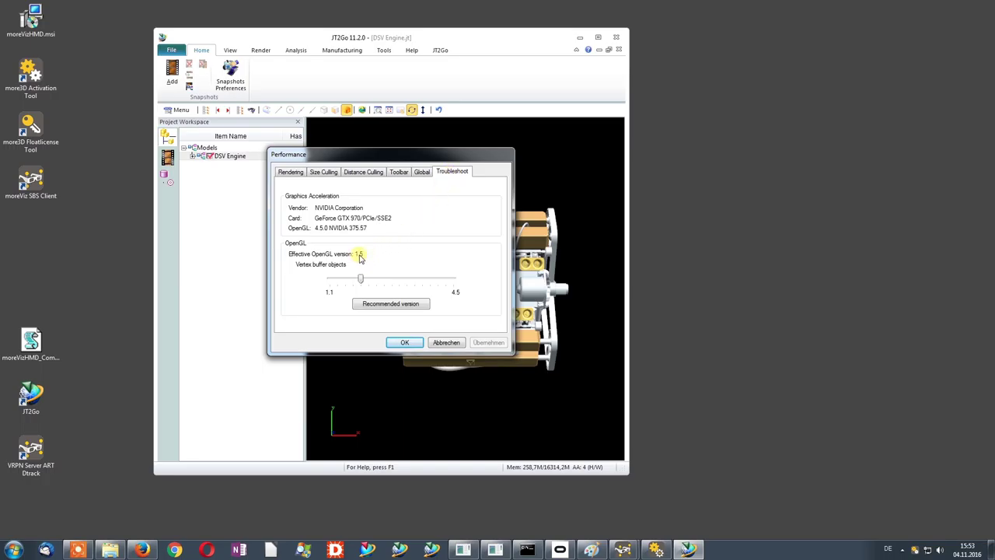
mouse_move(360, 283)
left_mouse_down()
mouse_move(429, 283)
mouse_move(360, 289)
left_mouse_up()
left_click(400, 343)
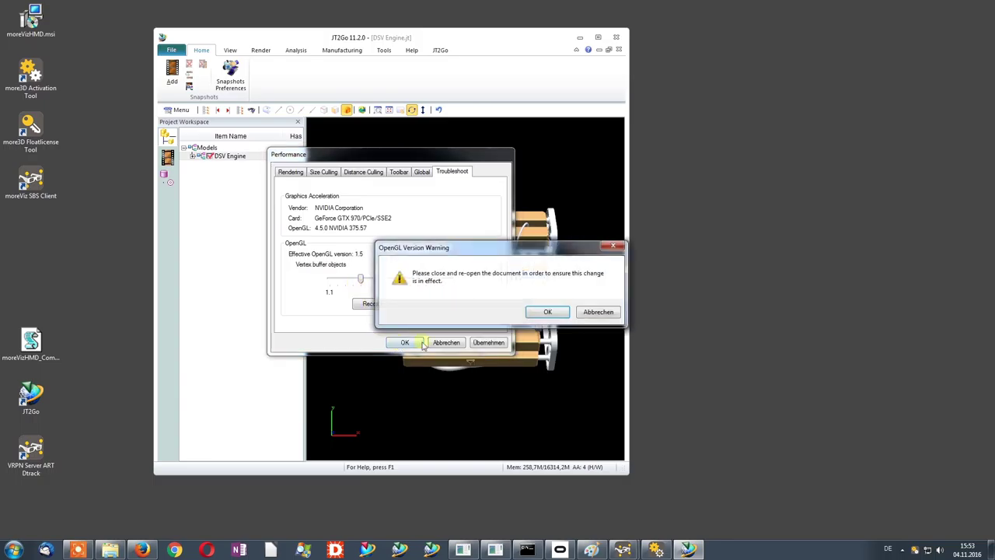
left_click(548, 311)
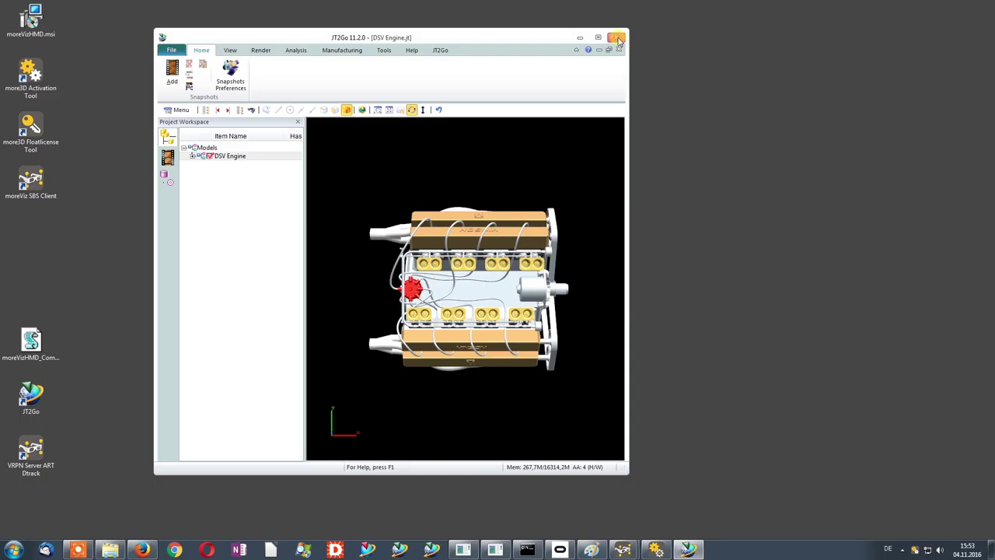
left_click_drag(564, 269, 578, 186)
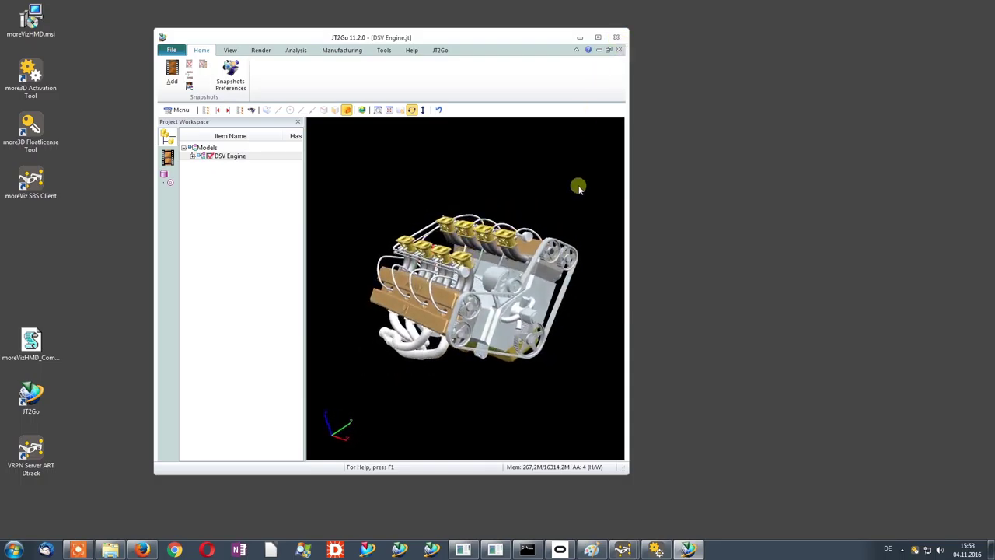
left_click(619, 37)
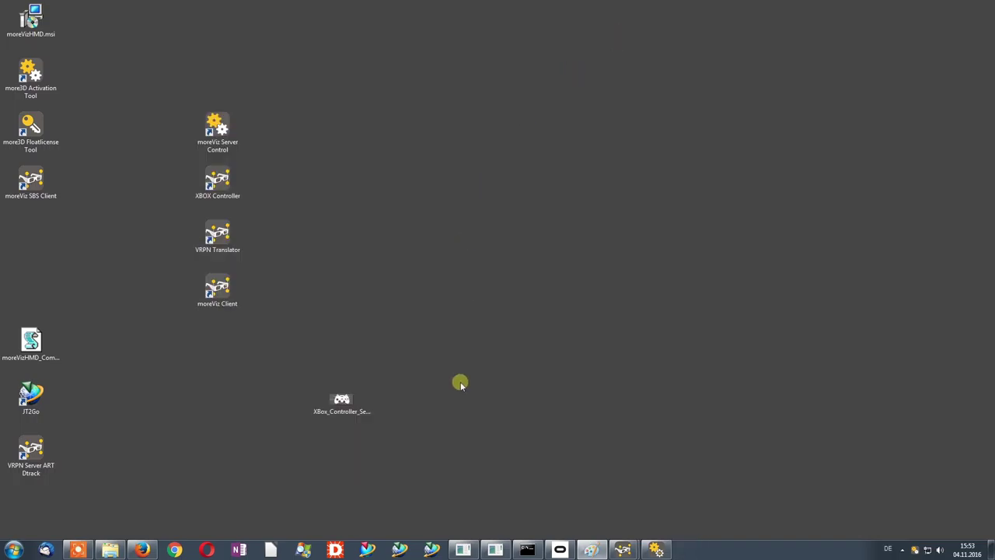
Step: Start Mockup 10.1 64-bit, dismiss the Office activation prompt, and open recent USS_CONSTITUTION_NX_01_A.jt
right_click(398, 551)
left_click(415, 512)
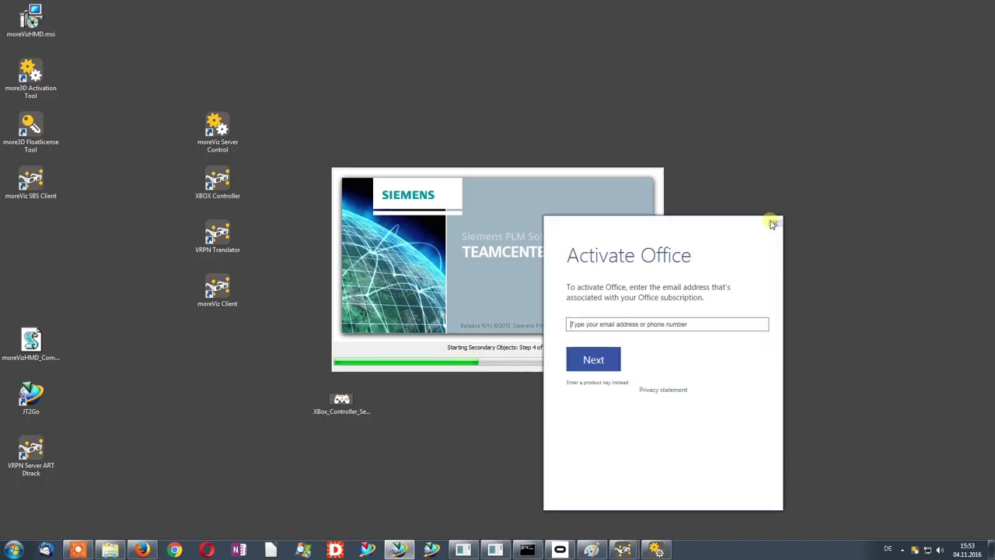
left_click(773, 224)
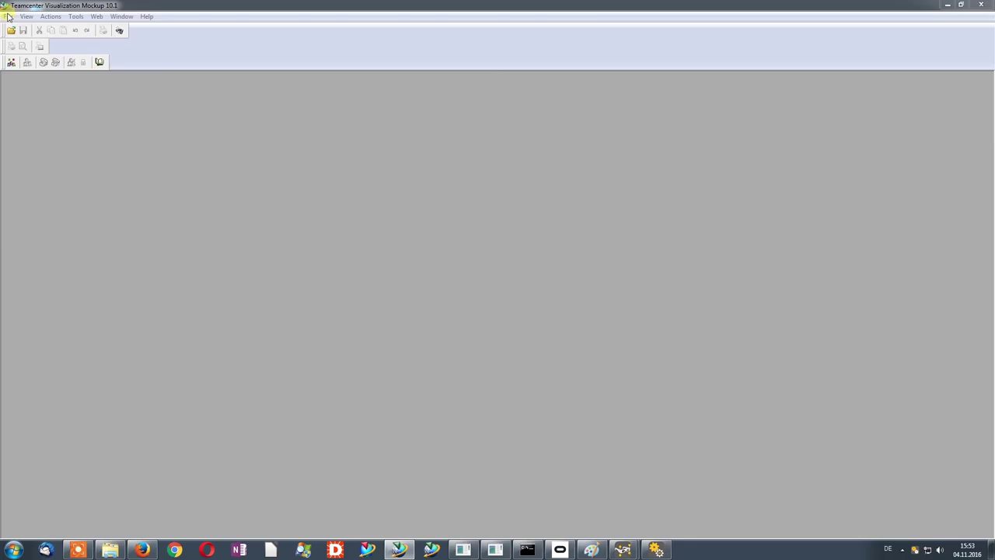
left_click(8, 16)
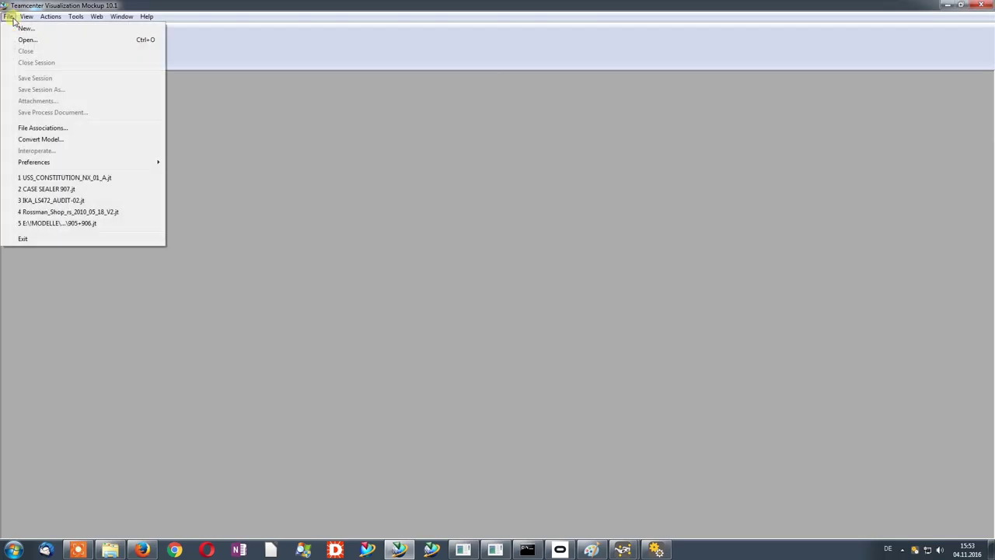
left_click(77, 178)
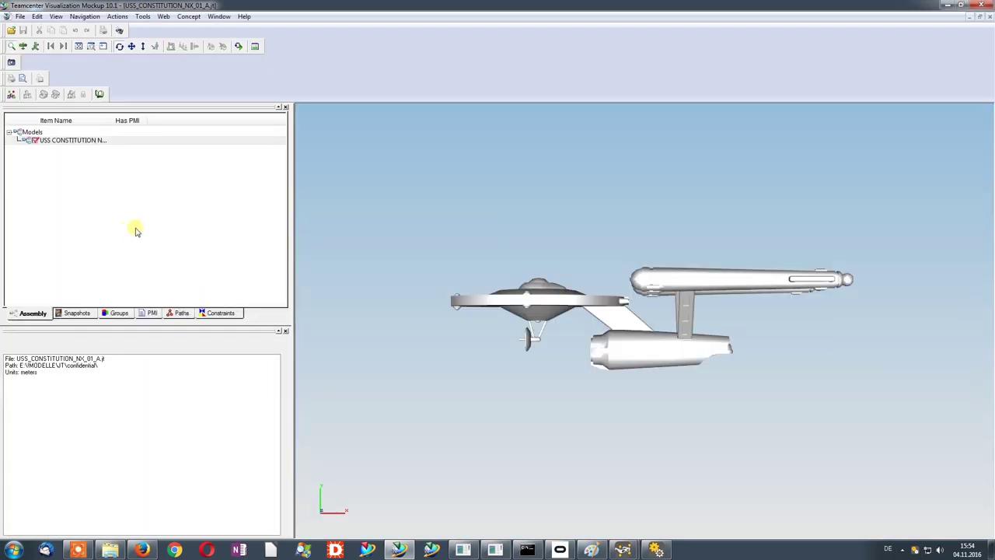
right_click(394, 184)
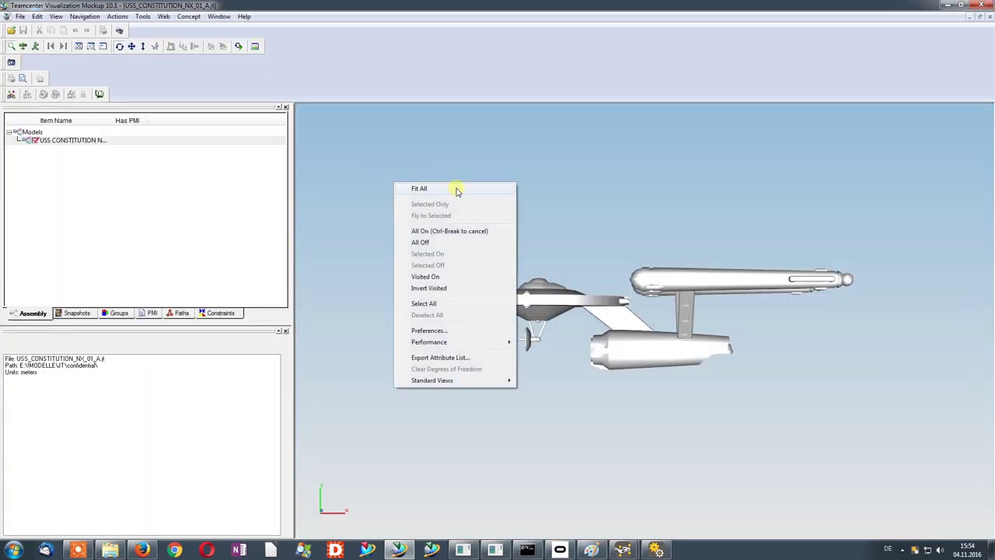
Step: Lower Mockup's effective OpenGL version from 2.1 to 1.5 and accept the reopen warning
mouse_move(495, 344)
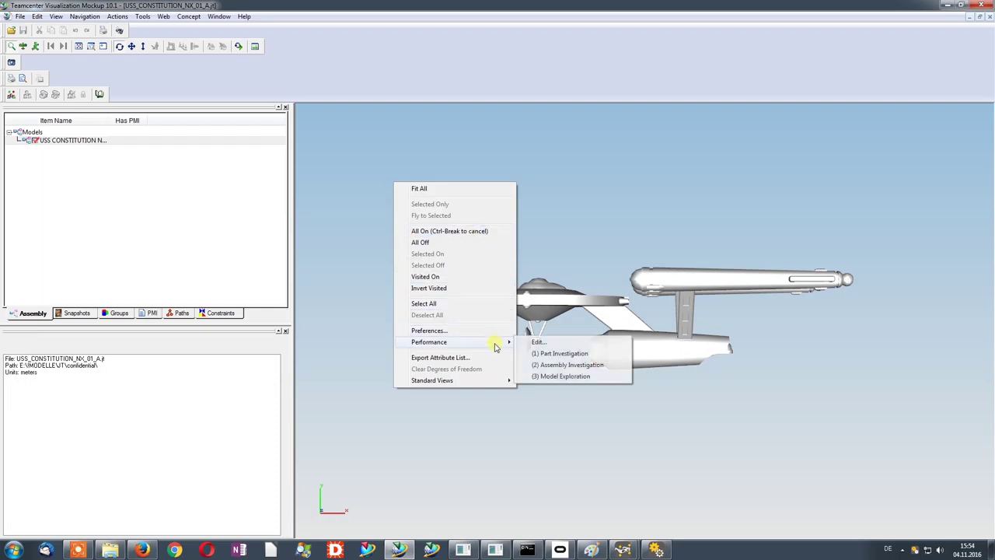
left_click(538, 343)
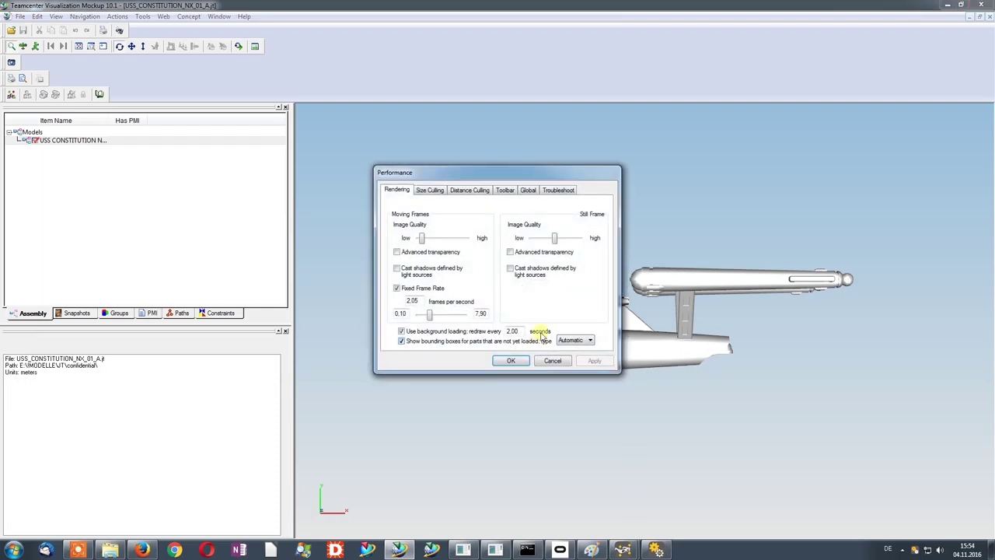
left_click(561, 191)
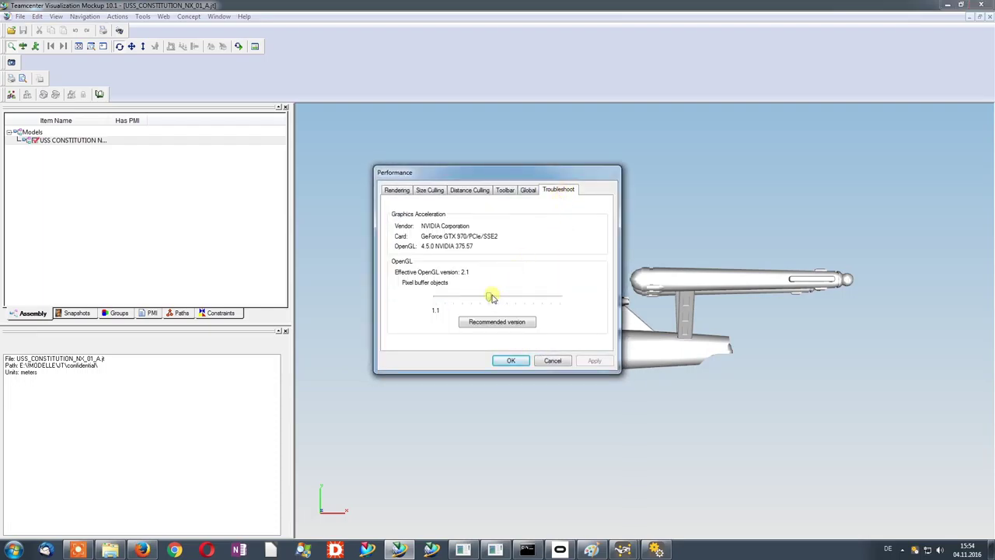
left_click_drag(492, 298, 471, 297)
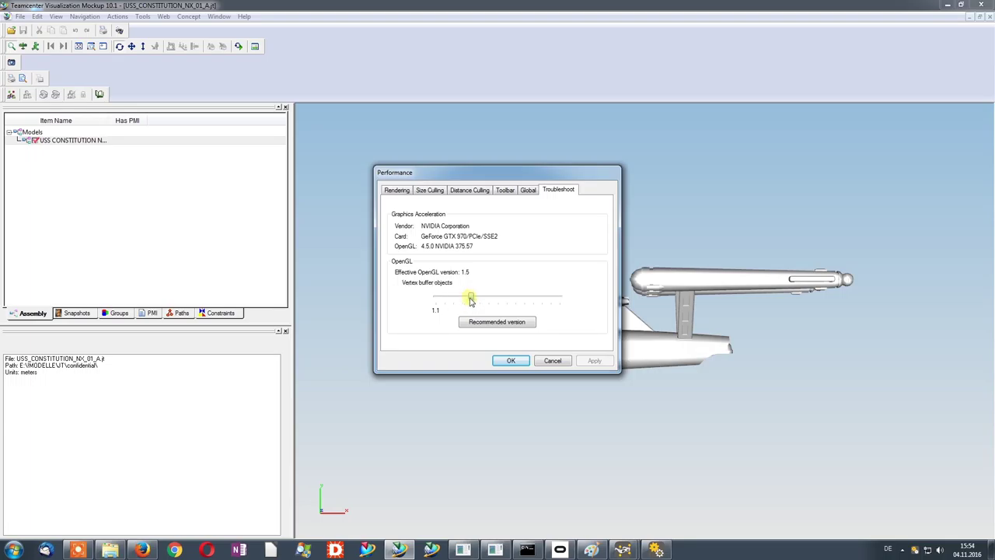
left_click(511, 362)
left_click(538, 306)
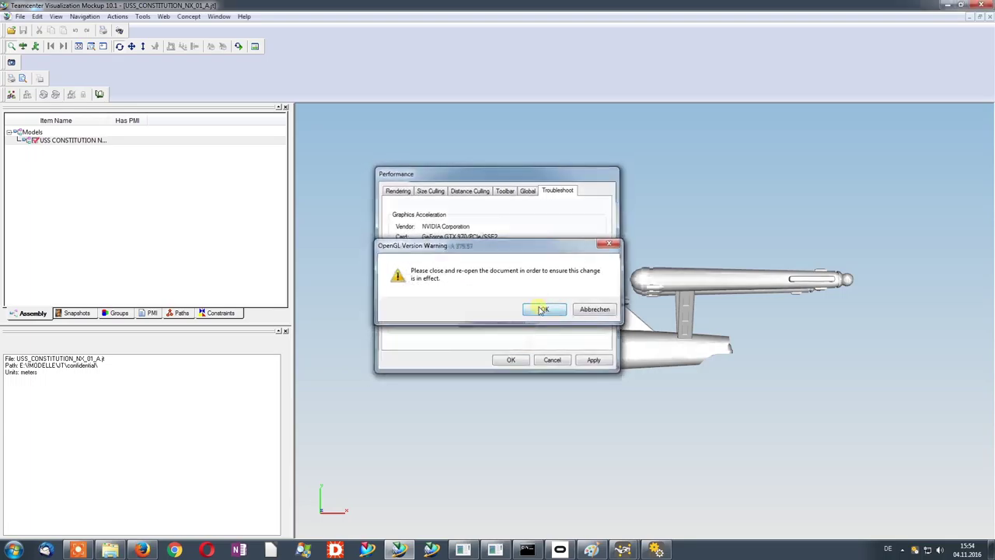
Step: Exit Mockup and launch the moreViz SBS Client from the desktop
left_click(20, 17)
left_click(24, 78)
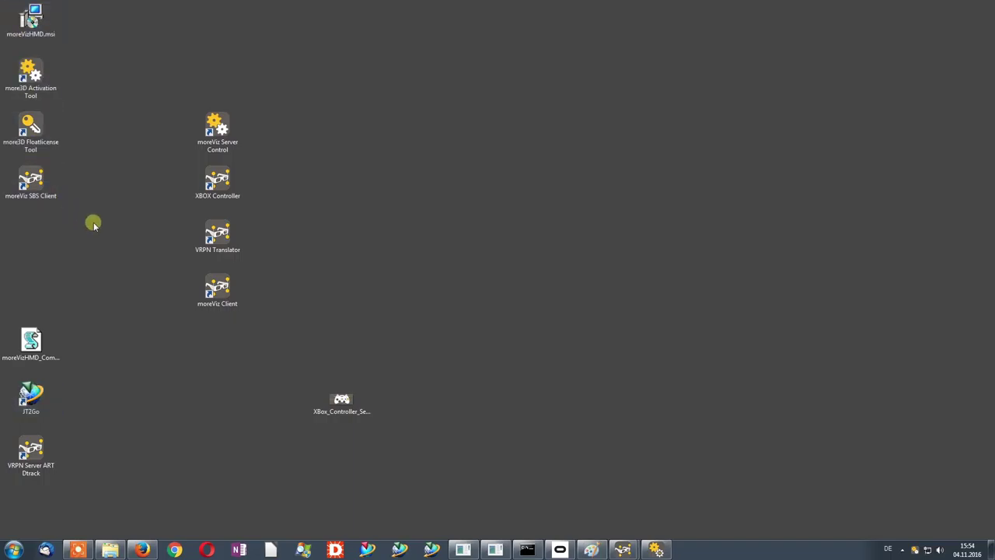
left_click(22, 171)
double_click(22, 171)
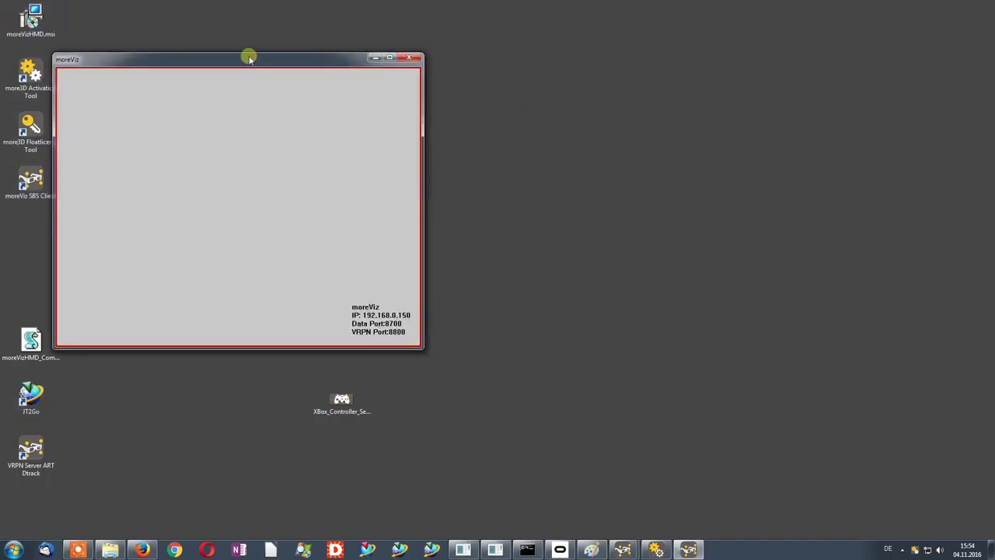
Step: With moreViz moved right, restart Mockup in a smaller window and reopen the USS Constitution model
left_click_drag(249, 55, 802, 71)
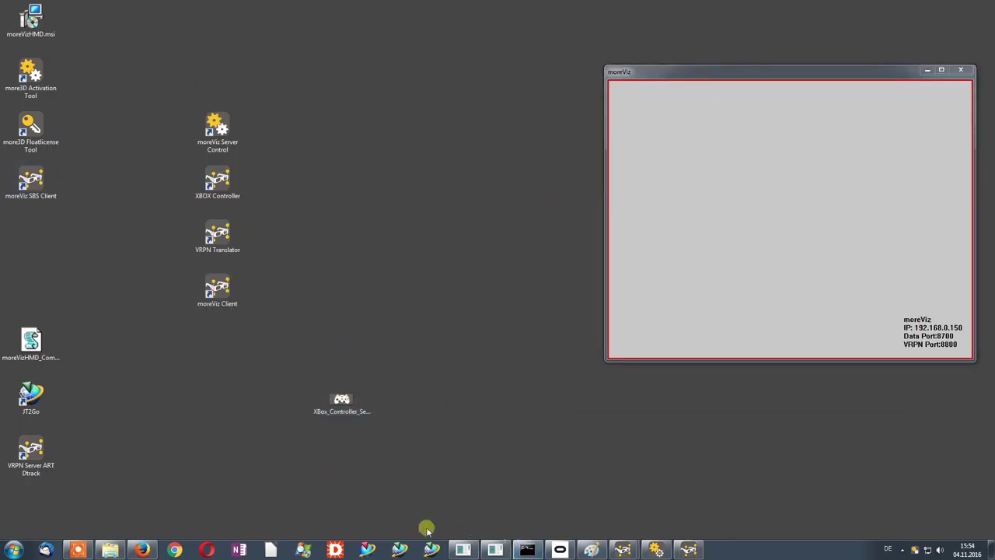
right_click(401, 549)
left_click(398, 513)
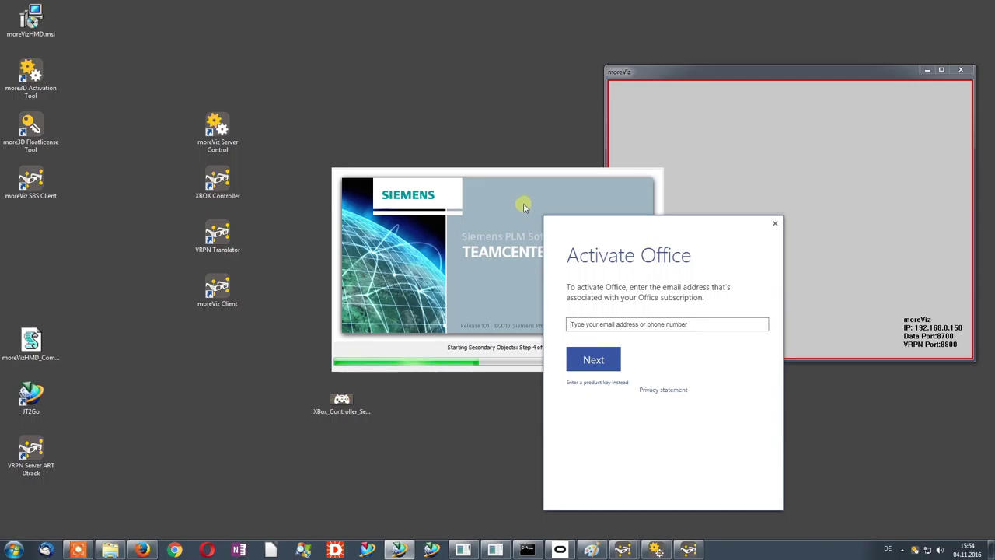
left_click(774, 223)
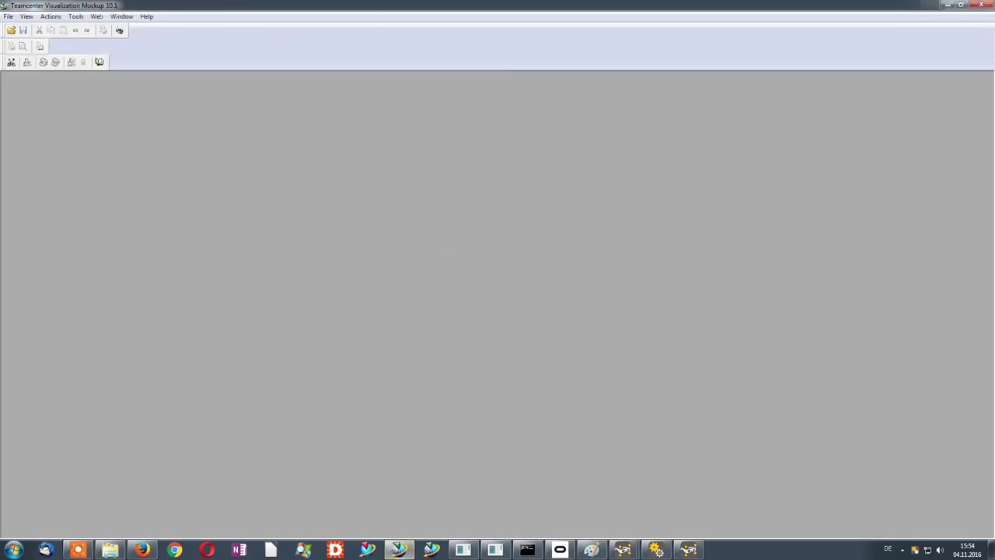
left_click_drag(285, 3, 256, 50)
left_click(28, 66)
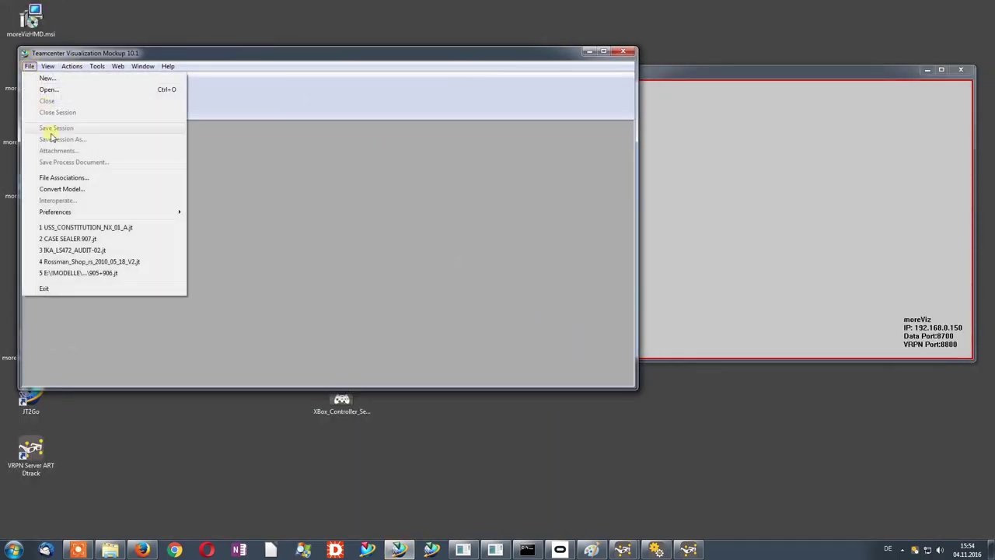
left_click(100, 227)
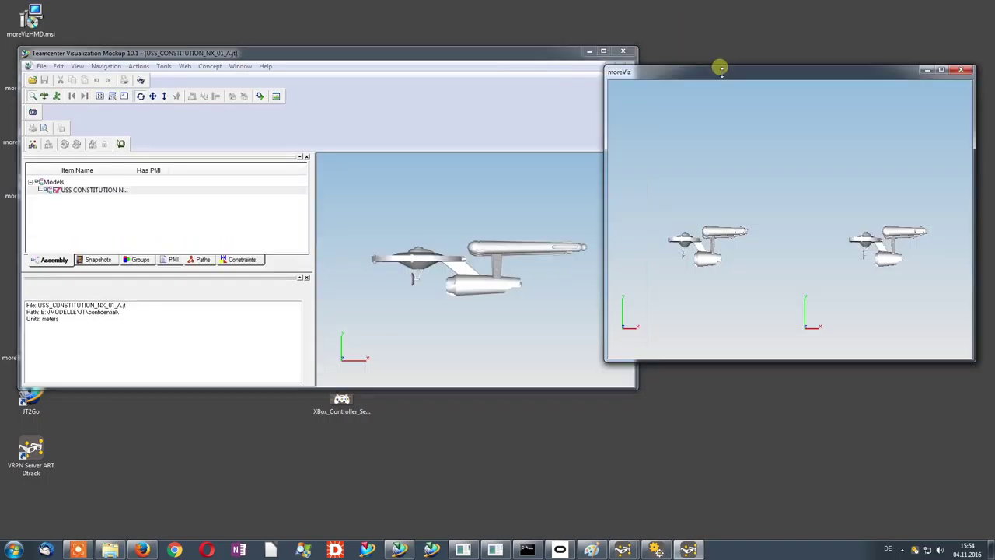
Step: Orbit the ship to a top view and make the moreViz stereo window fill the screen
left_click_drag(718, 68, 680, 92)
left_click(398, 209)
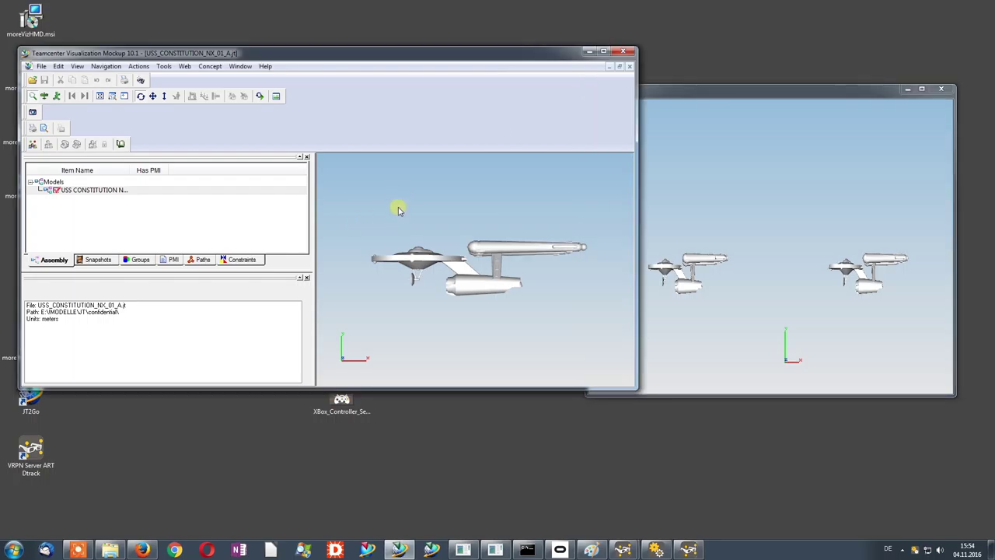
left_click_drag(397, 210, 530, 315)
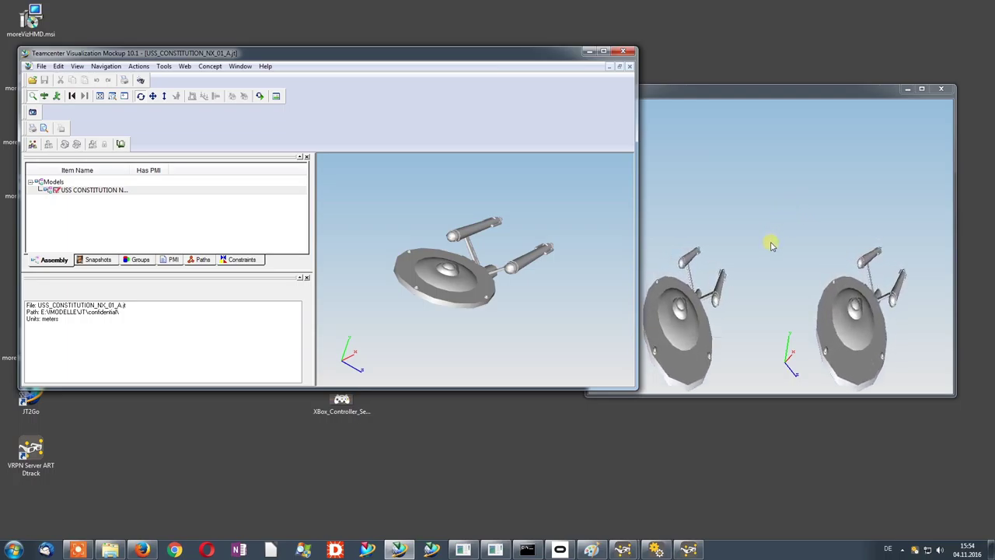
double_click(800, 139)
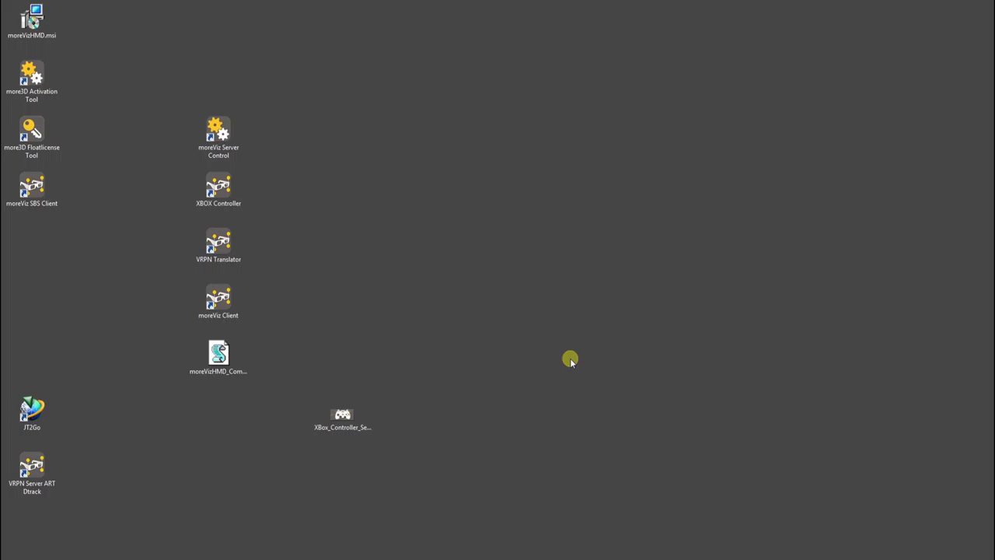
left_click(218, 356)
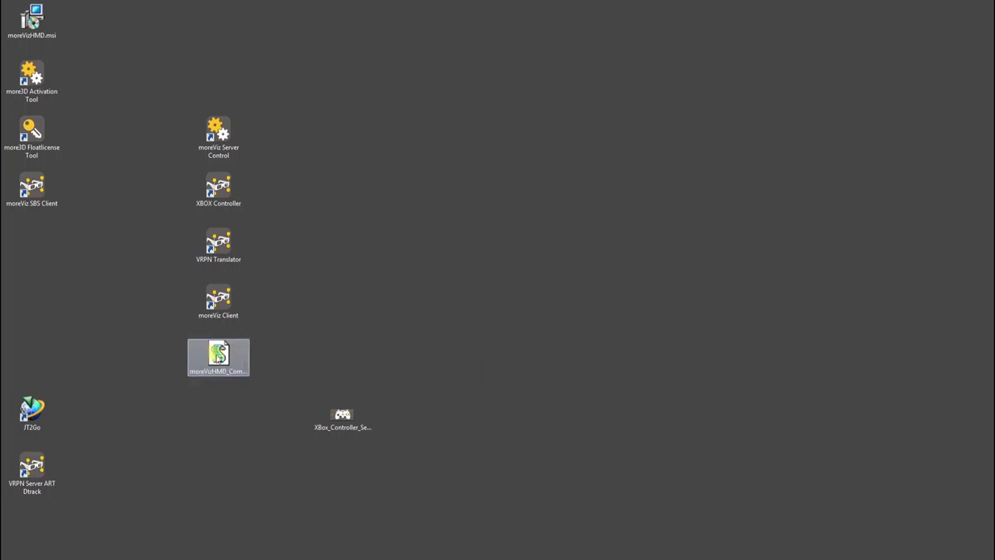
left_click(222, 132)
left_click(230, 195)
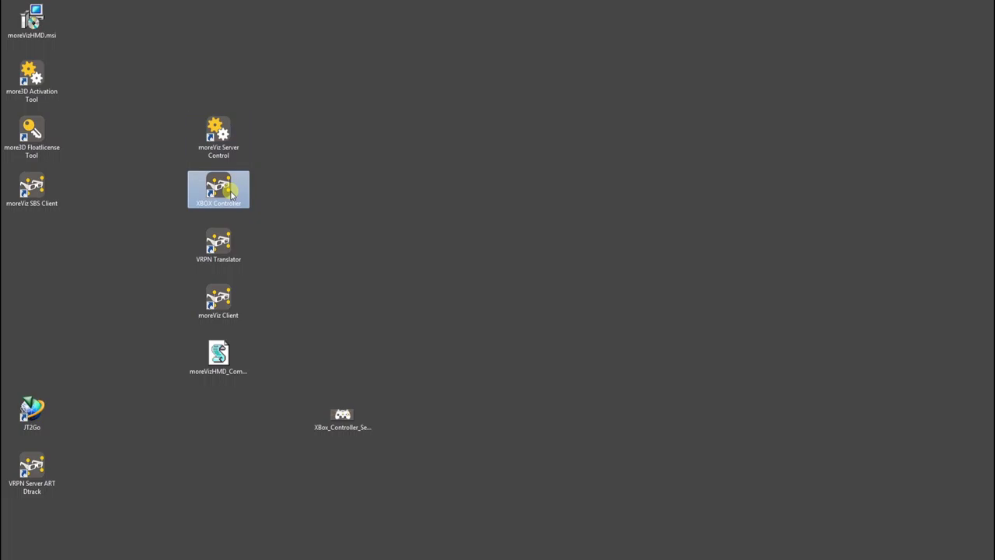
left_click(232, 247)
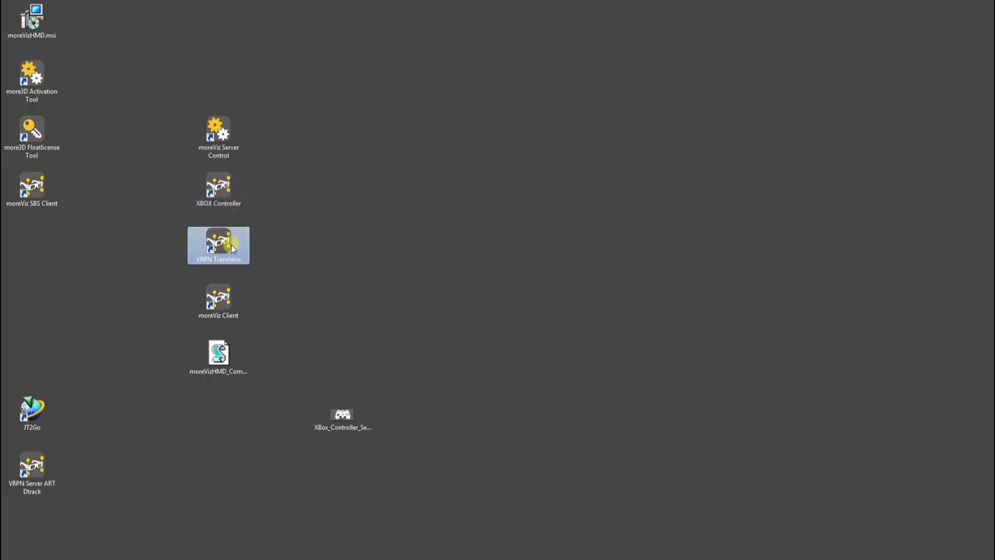
left_click(231, 303)
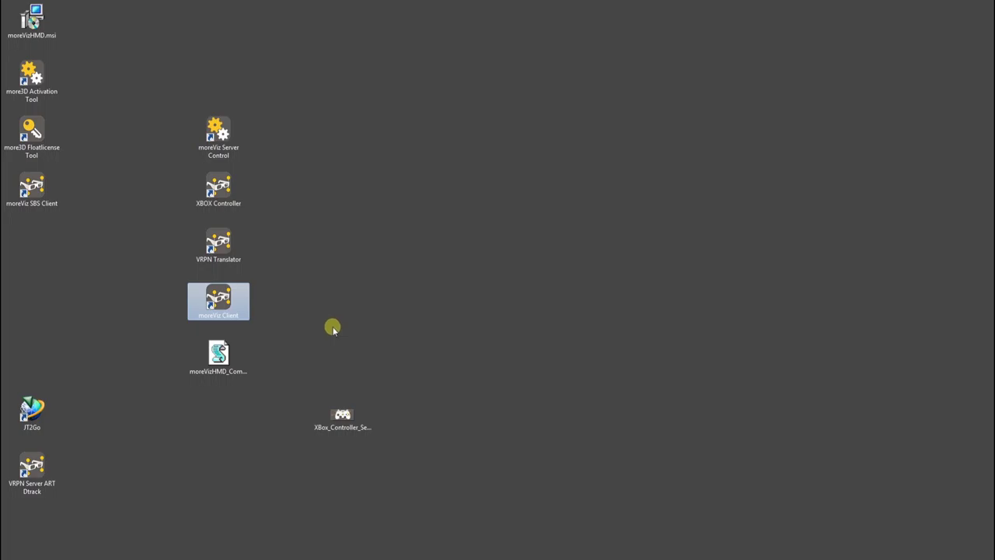
left_click(225, 357)
Step: Run moreVizHMD_Complete_Startup.vbs, launch JT2Go, and open the recent DSV Engine model
double_click(220, 355)
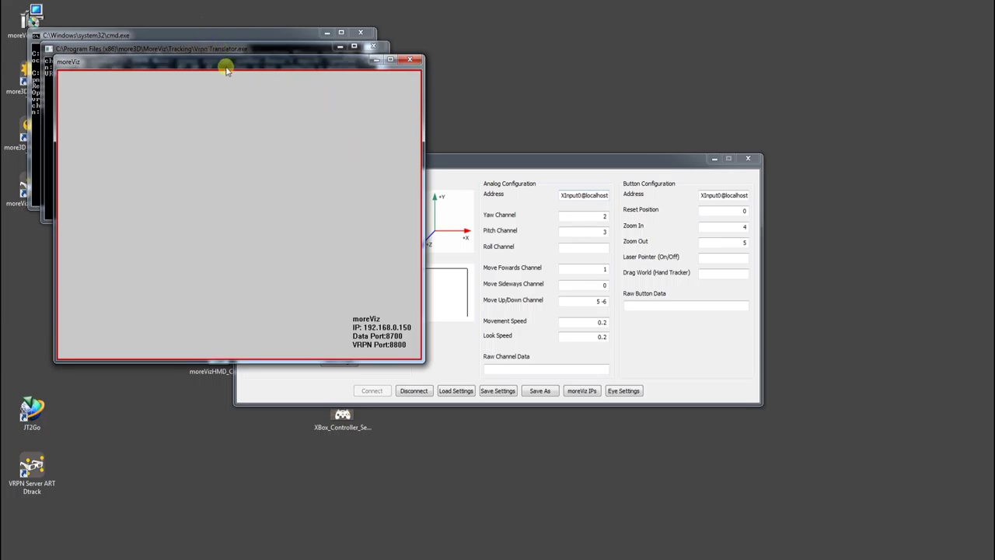
left_click_drag(226, 70, 745, 180)
right_click(661, 554)
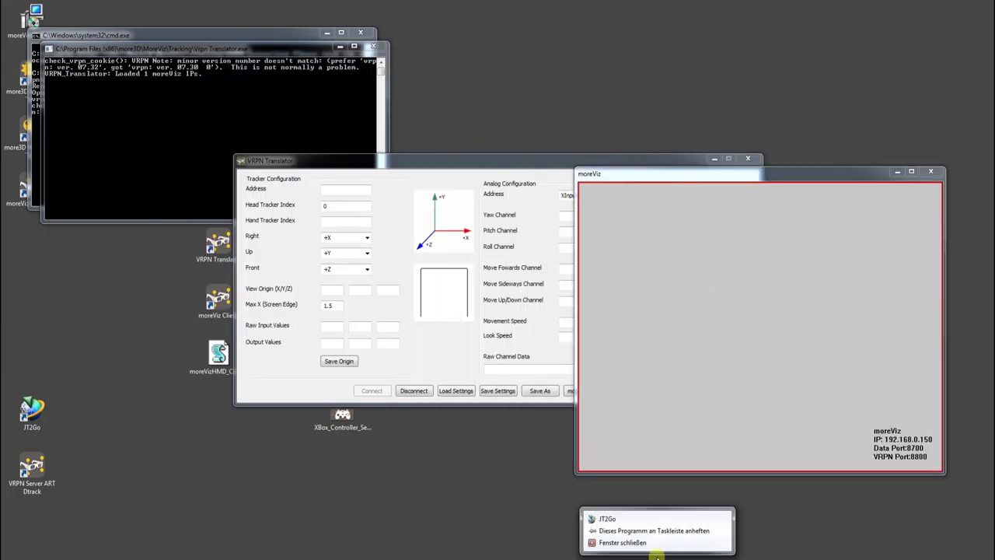
left_click(335, 513)
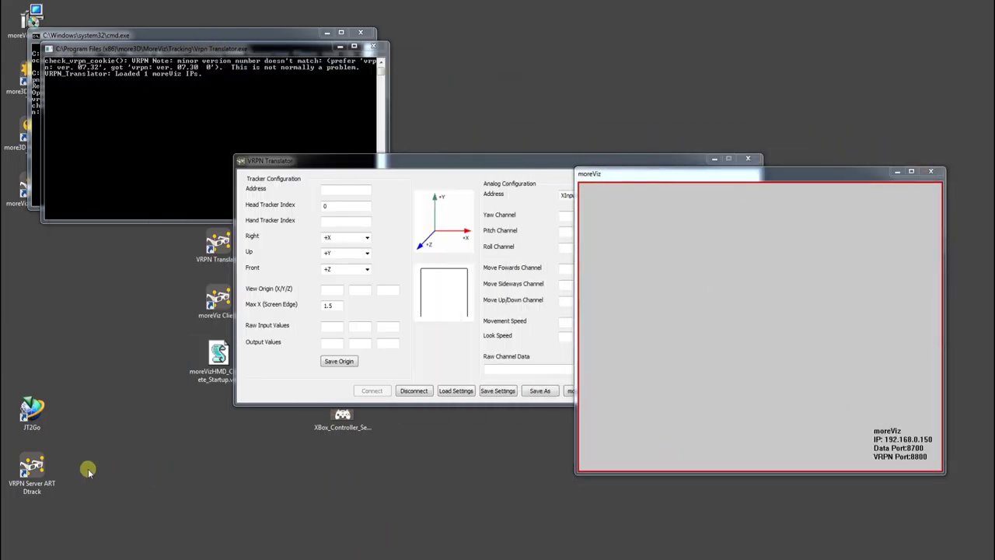
left_click(32, 411)
left_click(118, 419)
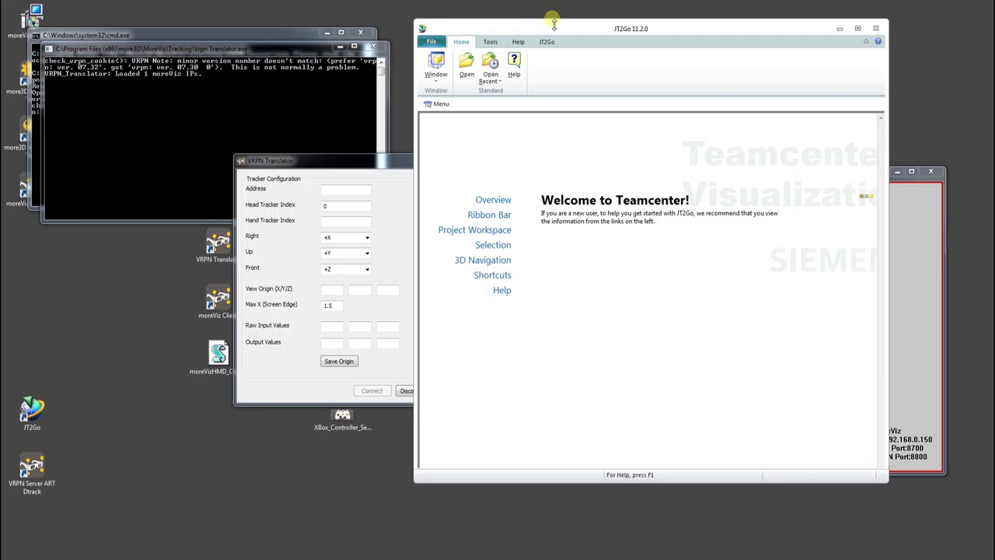
left_click_drag(553, 23, 209, 58)
left_click(87, 74)
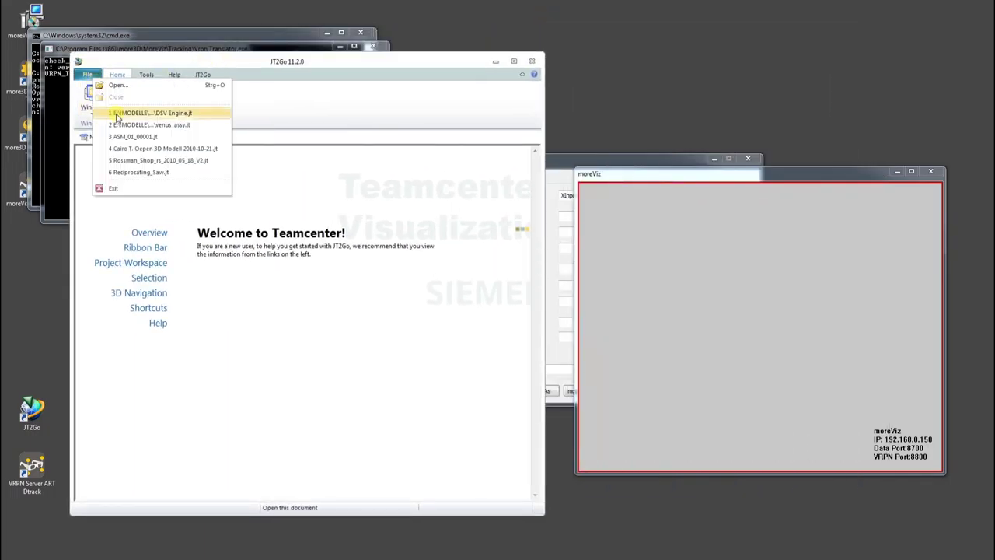
left_click(117, 117)
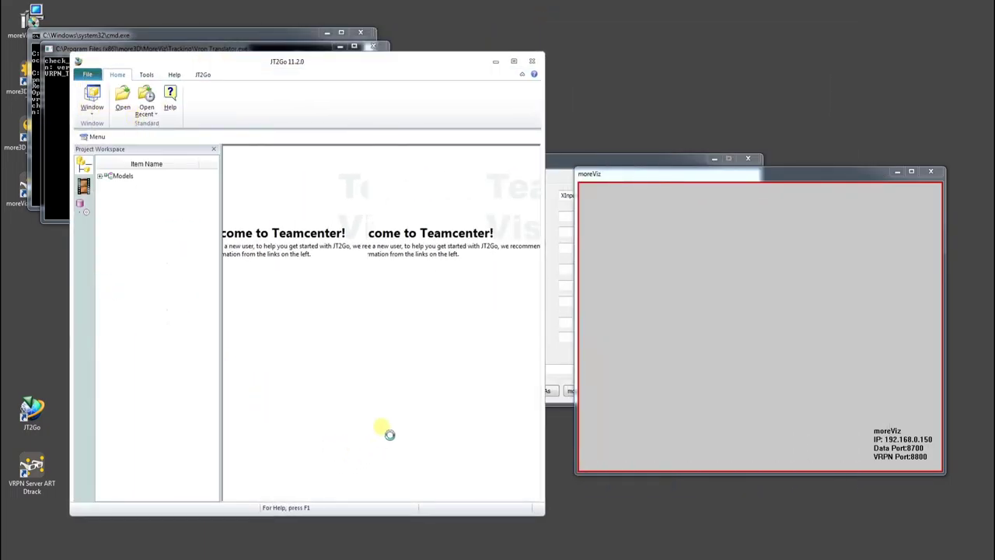
Step: Enable Side by Side Mode in moreViz General Settings and rotate the engine to check the stereo
left_click_drag(418, 435, 451, 359)
right_click(660, 296)
left_click(724, 375)
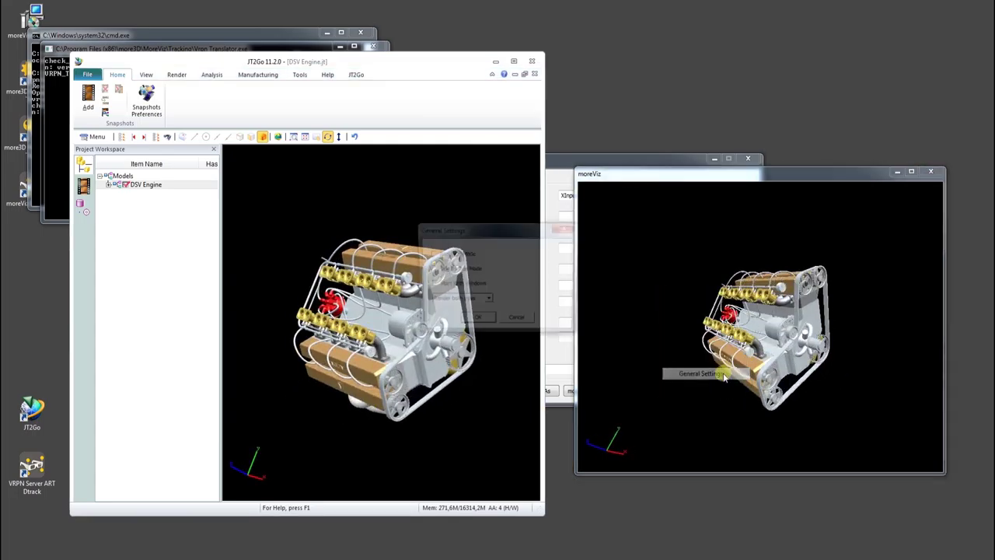
left_click(445, 268)
left_click(477, 320)
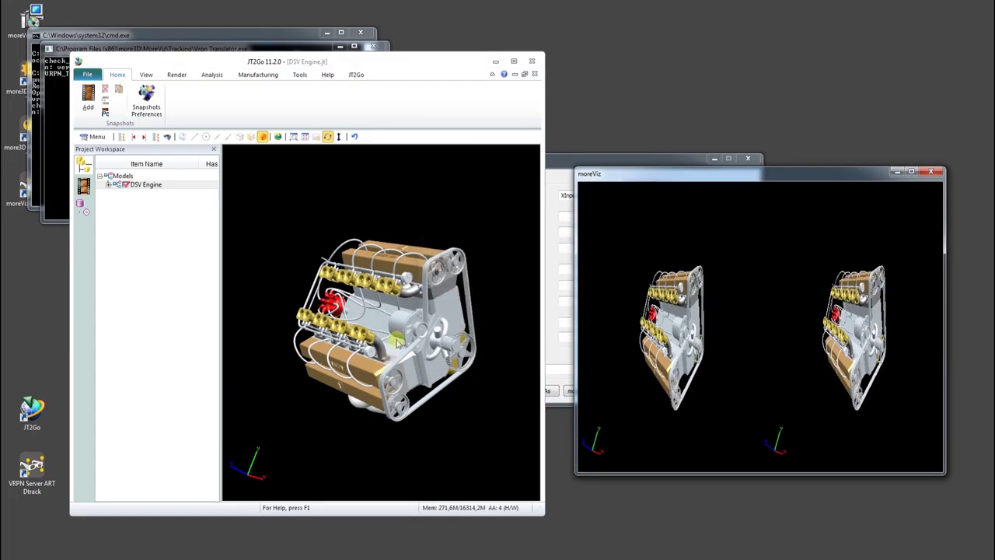
left_click_drag(396, 341, 427, 373)
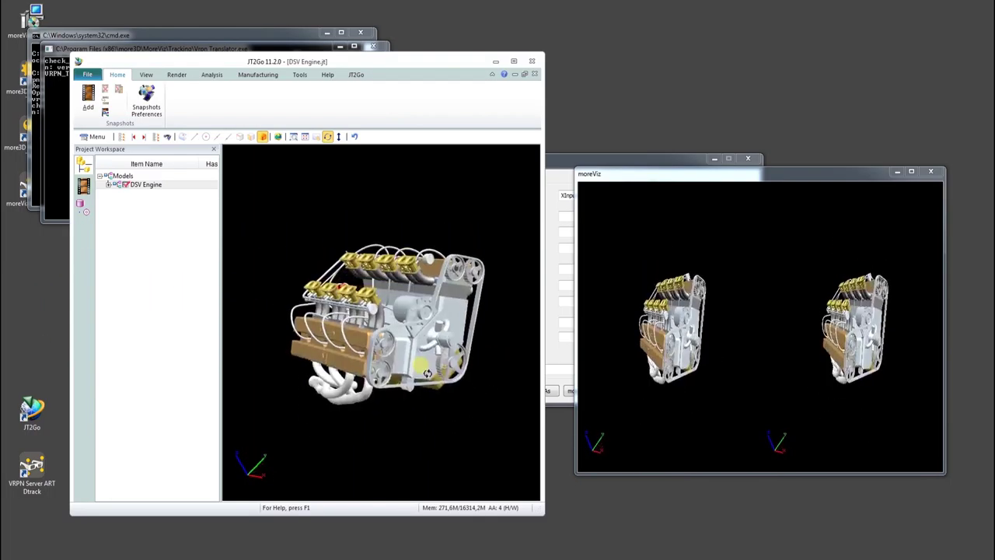